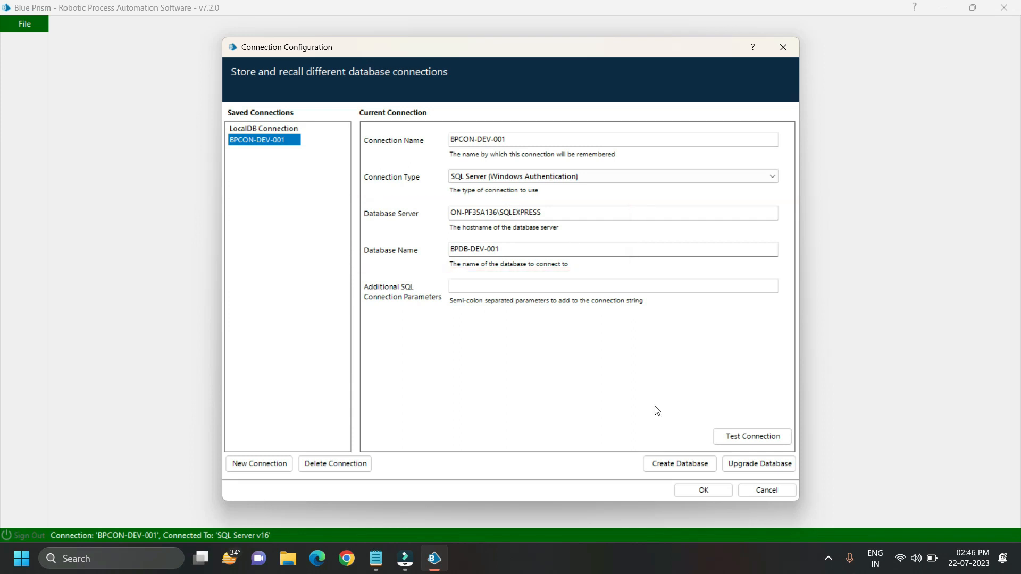
Step: Confirm the BPCON-DEV-001 connection configuration and sign in to Blue Prism with the admin user name and its password
left_click(724, 489)
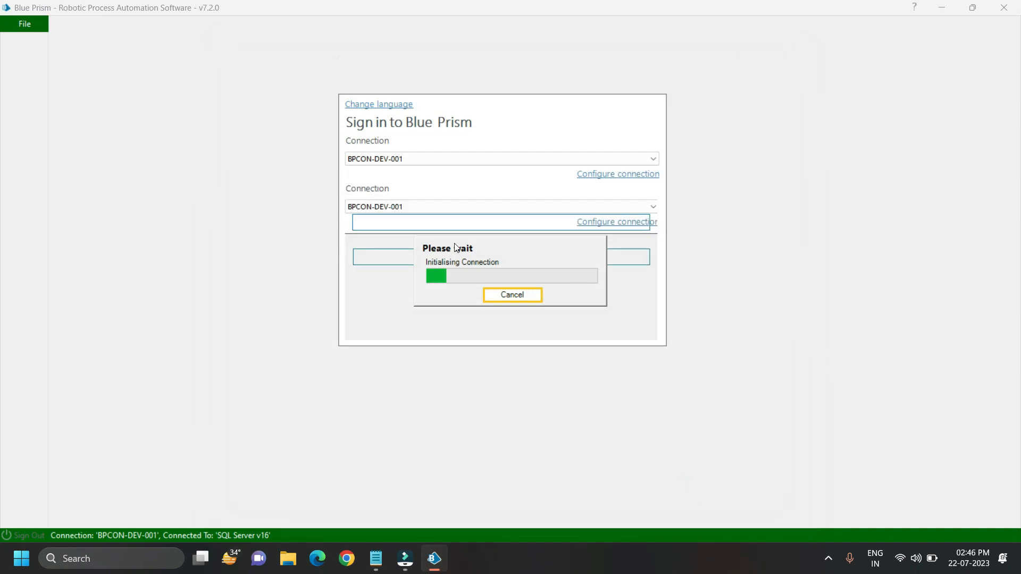
left_click(378, 223)
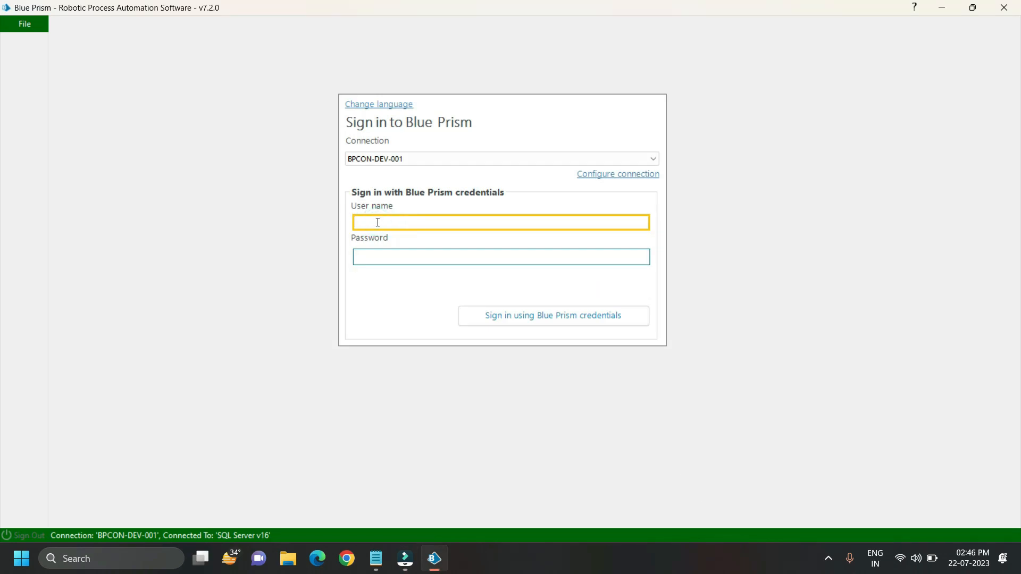
key("Tab")
type("••••••••••")
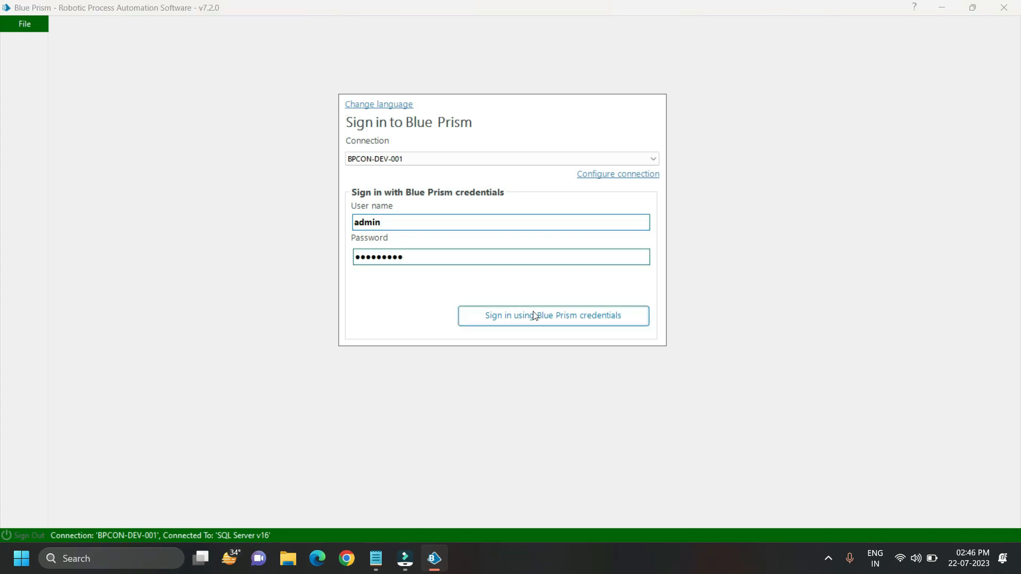
left_click(533, 317)
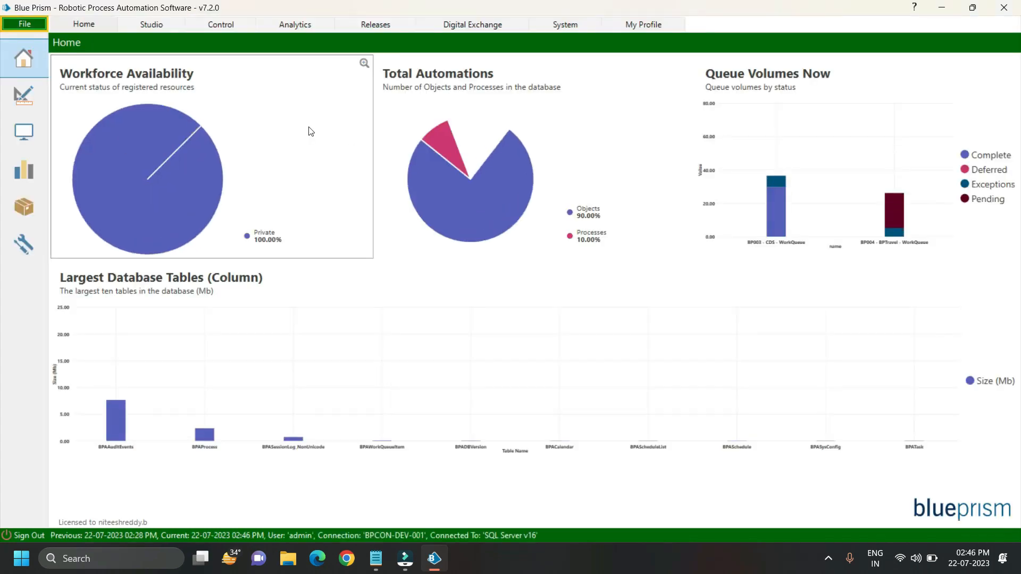
Step: Examine the contents of the BP003 - CDS - WorkQueue and BP004 - BPTravel - WorkQueue queues in Control
left_click(226, 29)
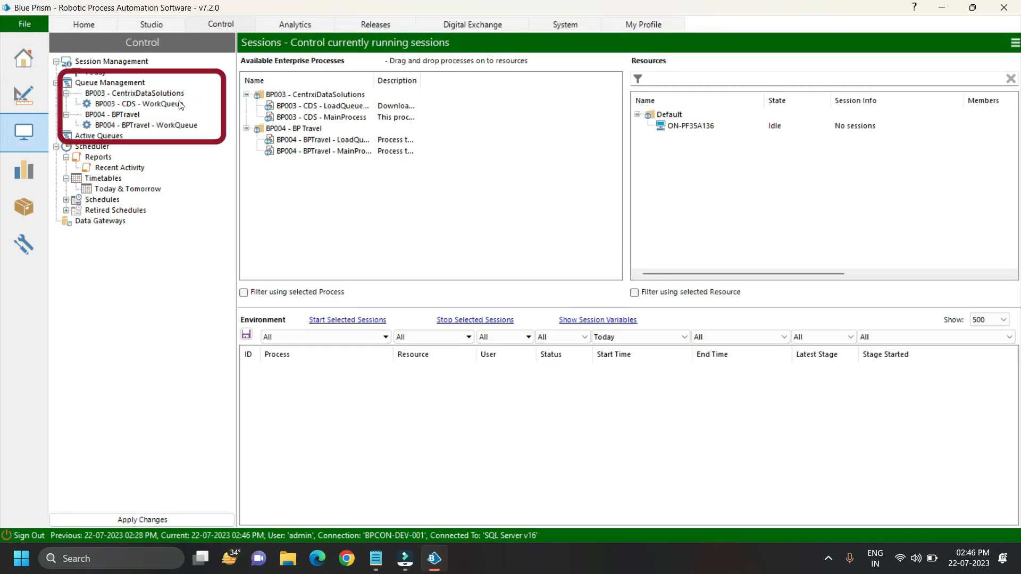
left_click(152, 106)
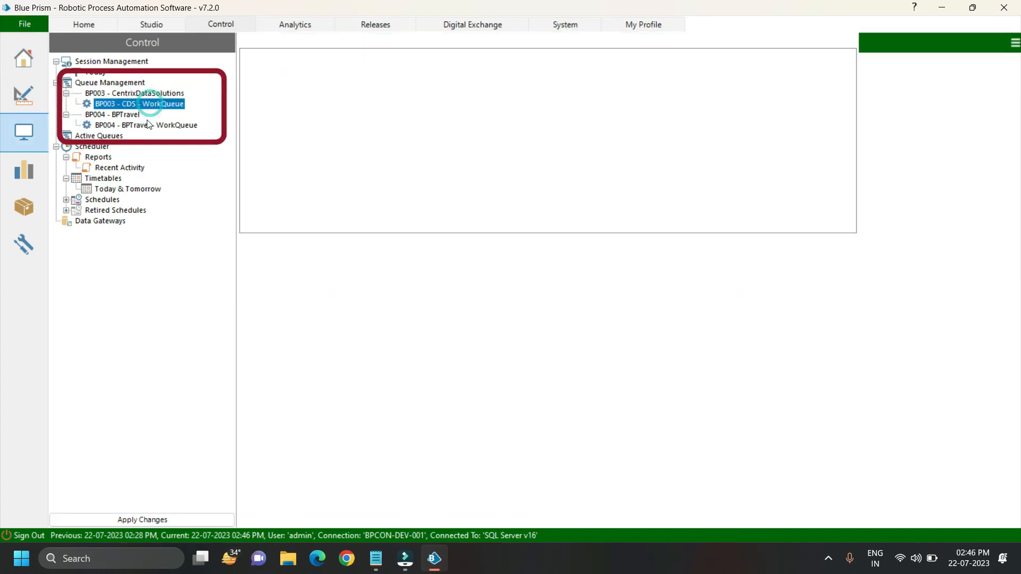
left_click(147, 126)
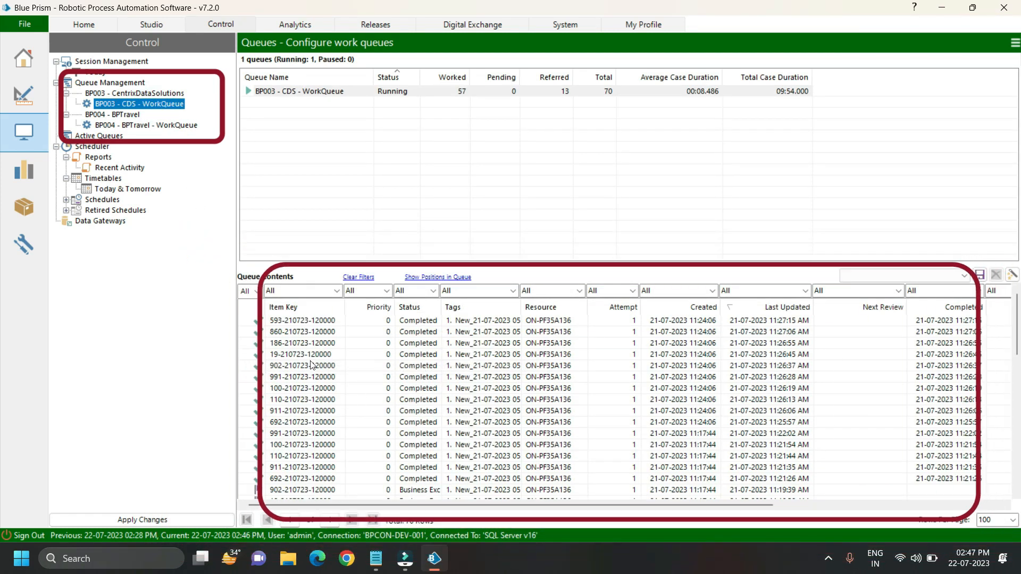
mouse_move(266, 498)
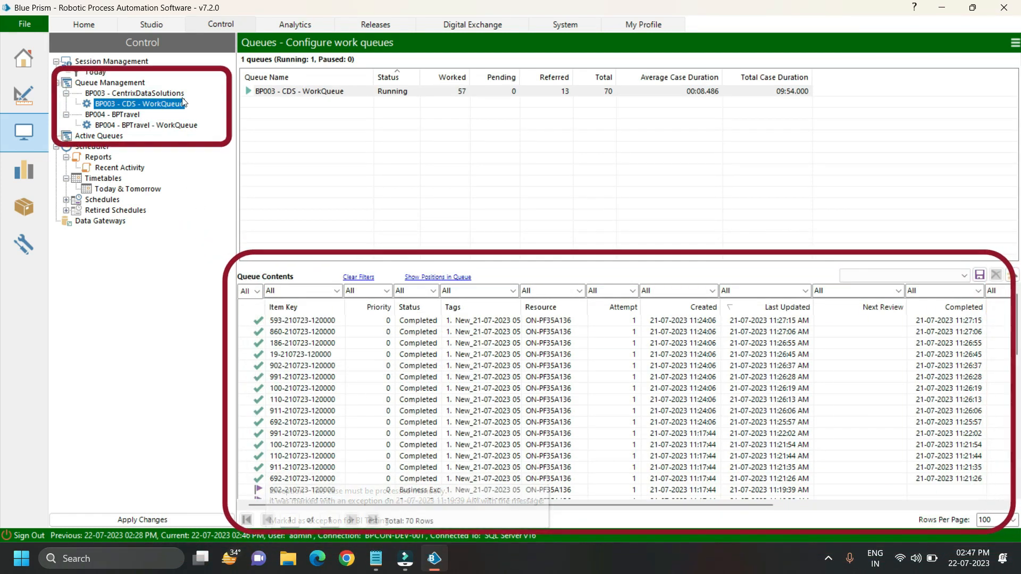
left_click(158, 126)
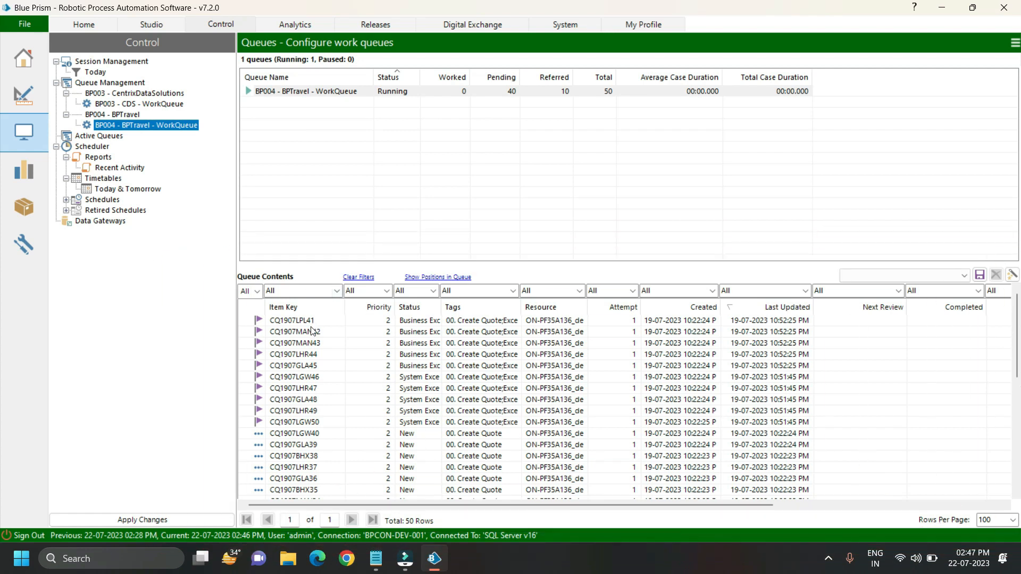
Step: Find and launch Power BI Desktop
key("super")
type("power")
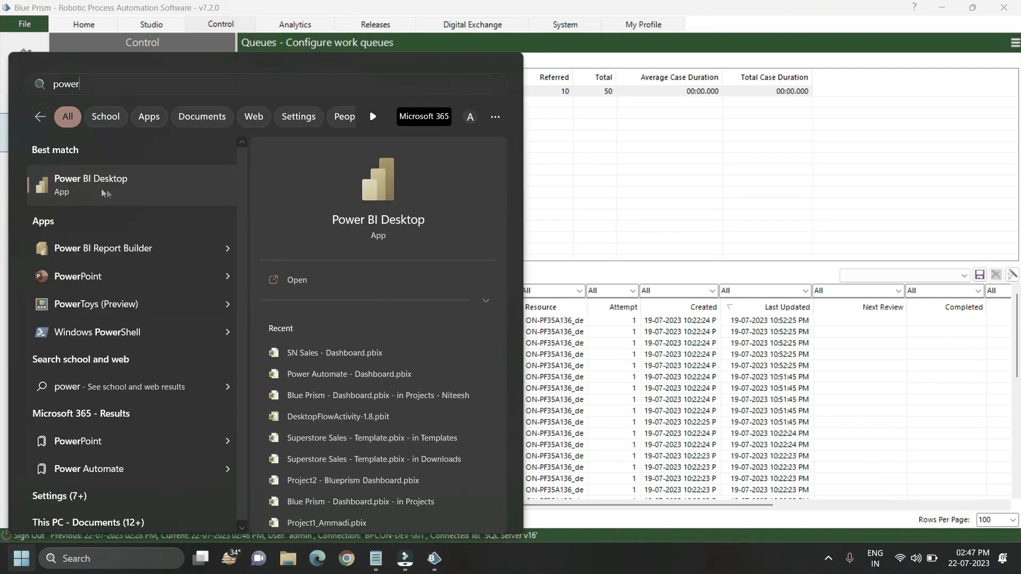
left_click(102, 191)
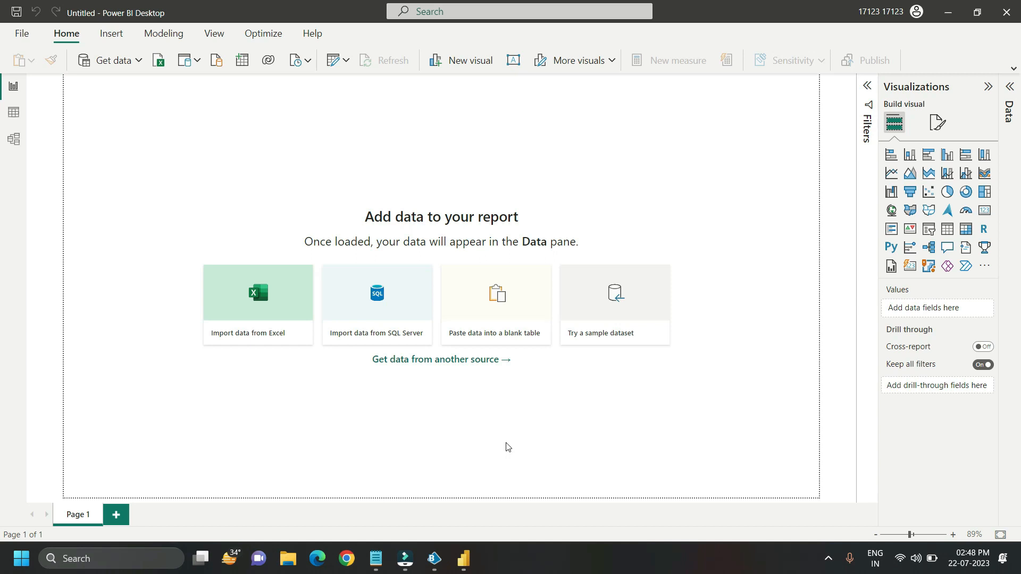
Step: Search the Get Data sources for "Sql Server Database" and start a connection with the SQL Server database connector
left_click(117, 62)
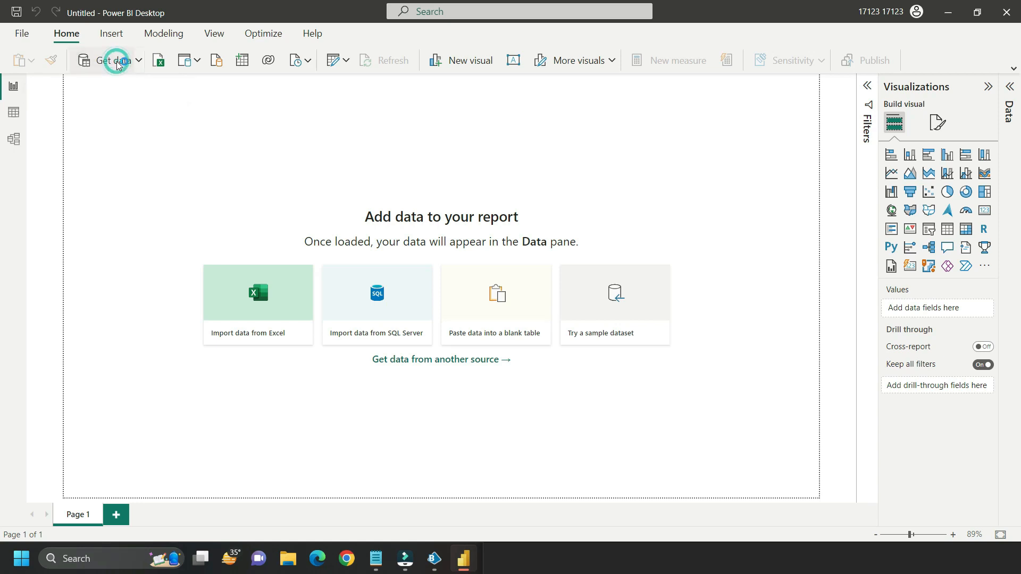
left_click(327, 105)
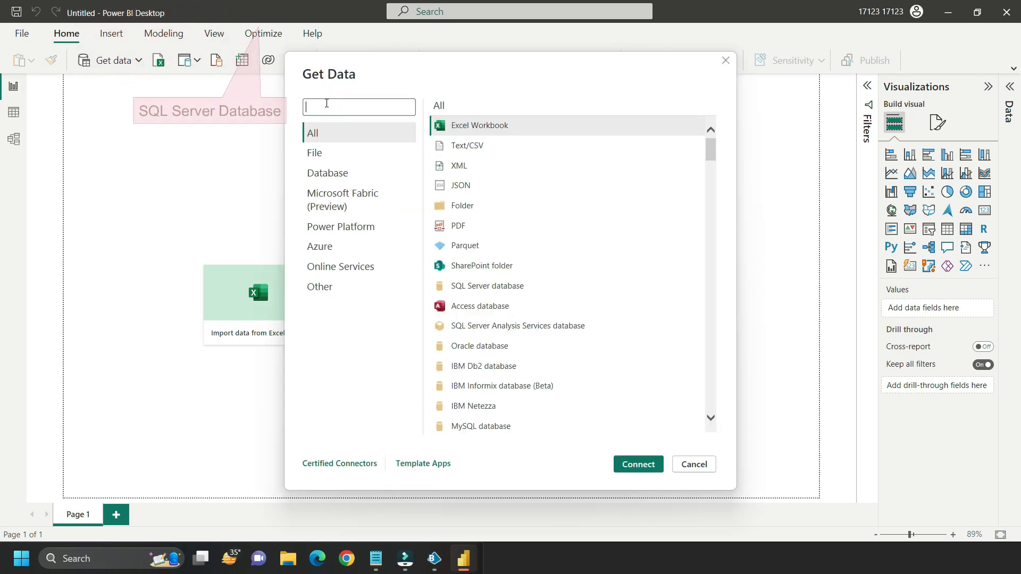
type("Sql")
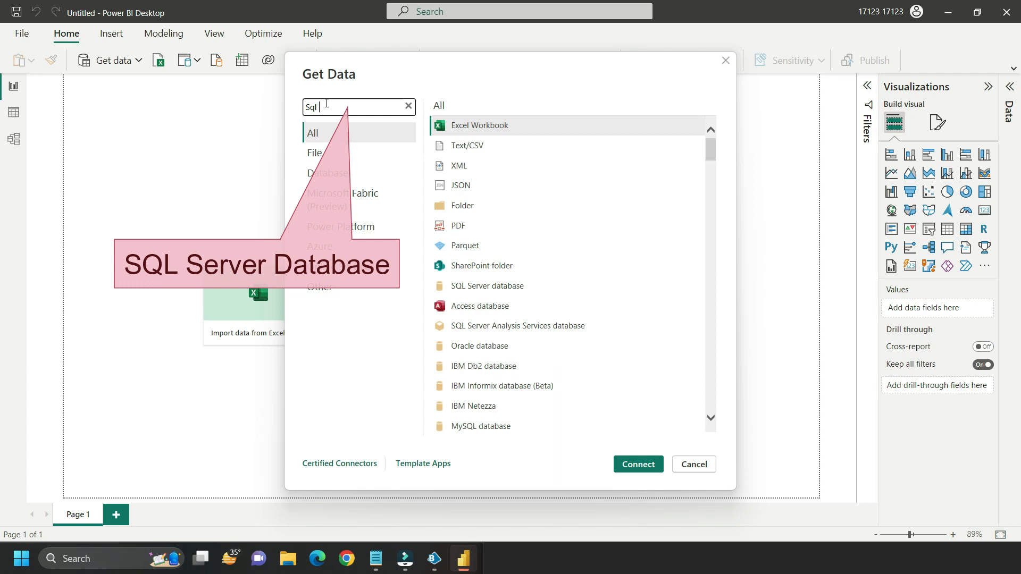
type(" Server")
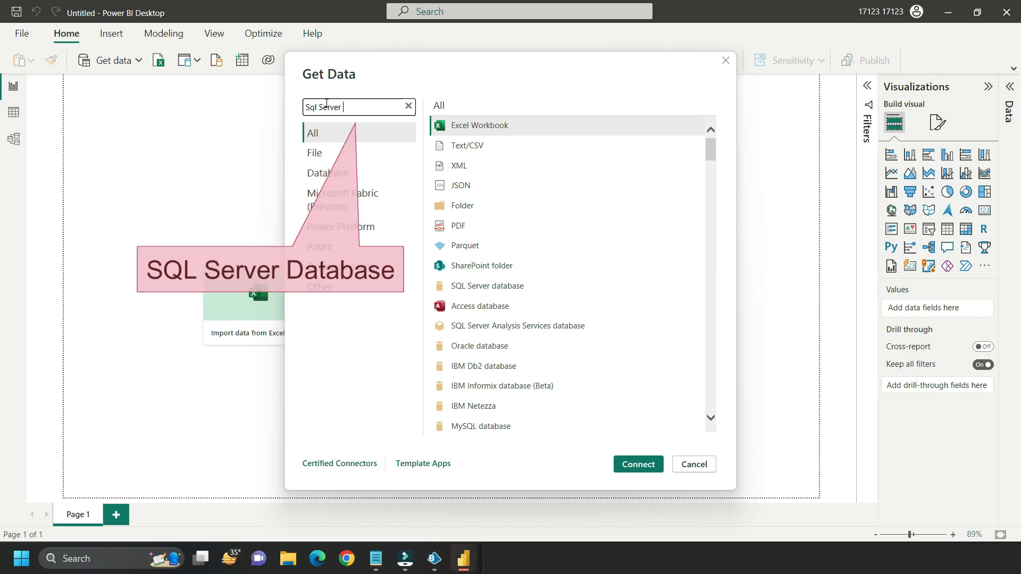
type(" Database")
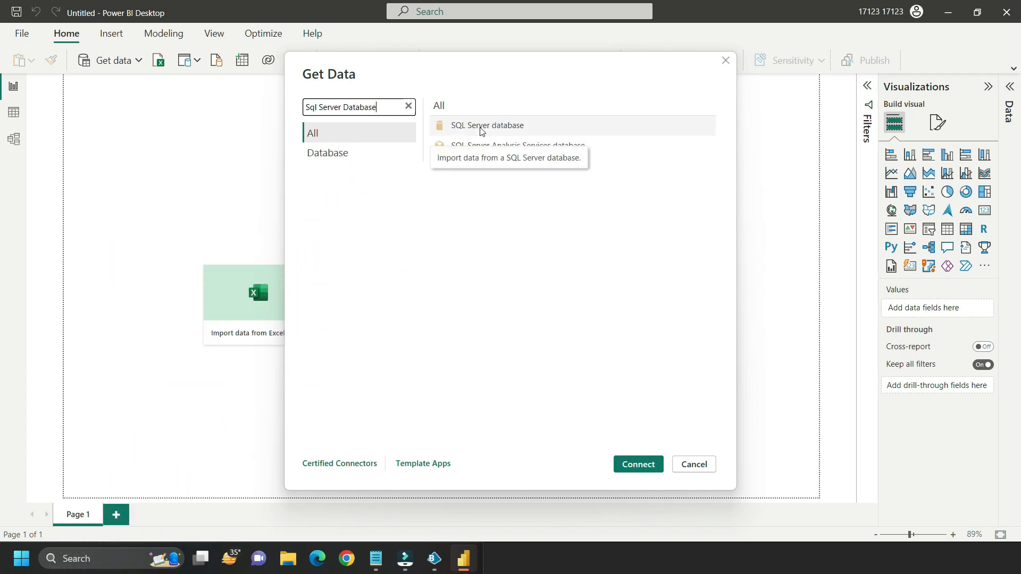
left_click(479, 128)
left_click(638, 465)
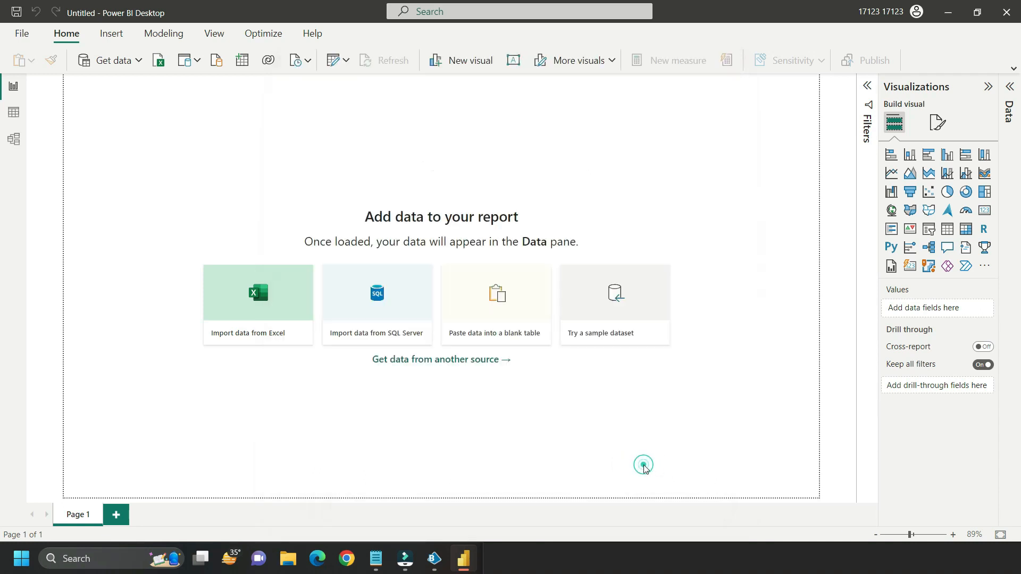
Step: Connect to server ON-PF35A136\SQLEXPRESS and database BPDB-DEV-001 in Import mode
type("ON-PF35A136\\SQLEXPRESS")
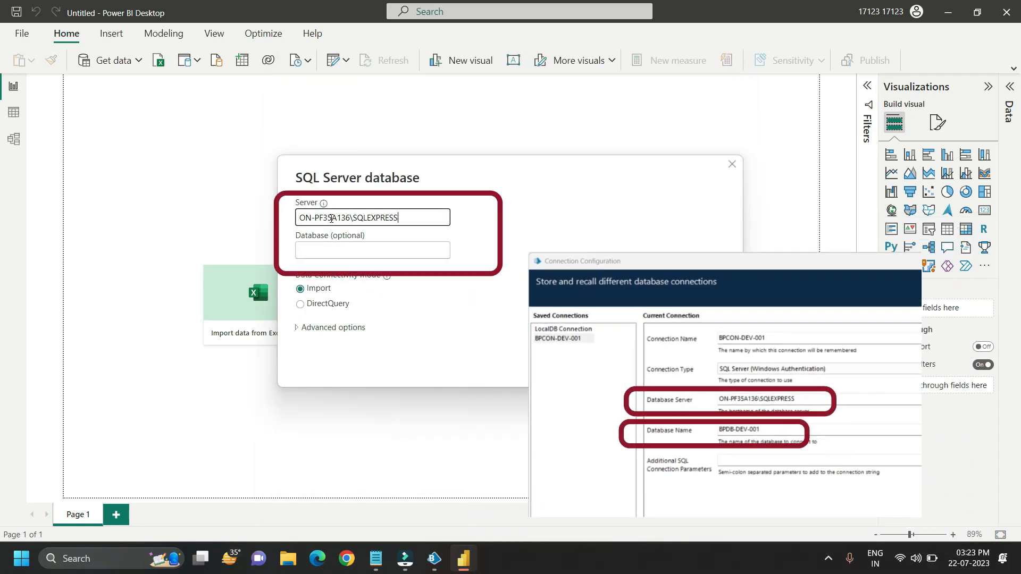
left_click(314, 251)
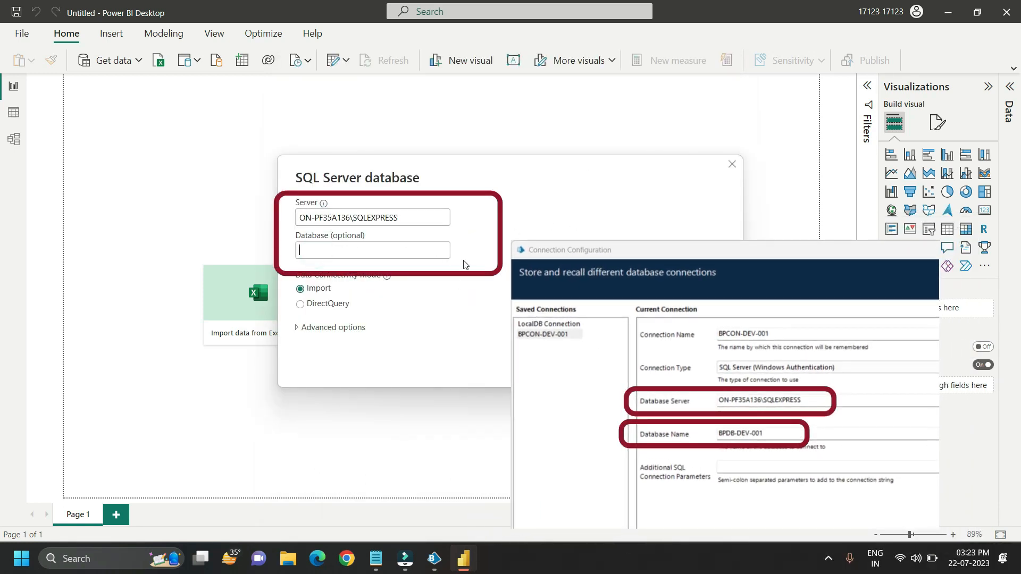
type("BPDB-DEV-001")
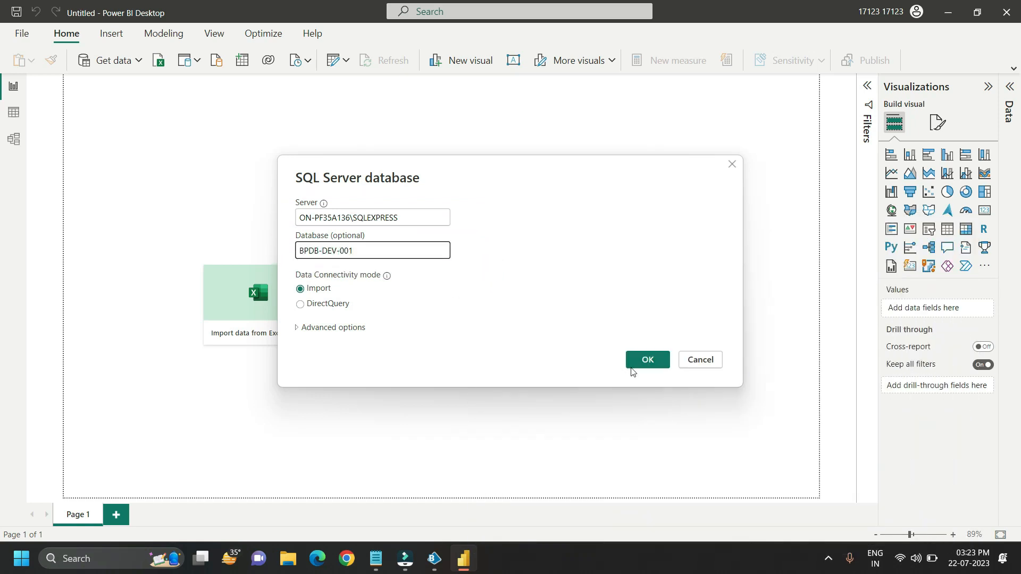
left_click(646, 369)
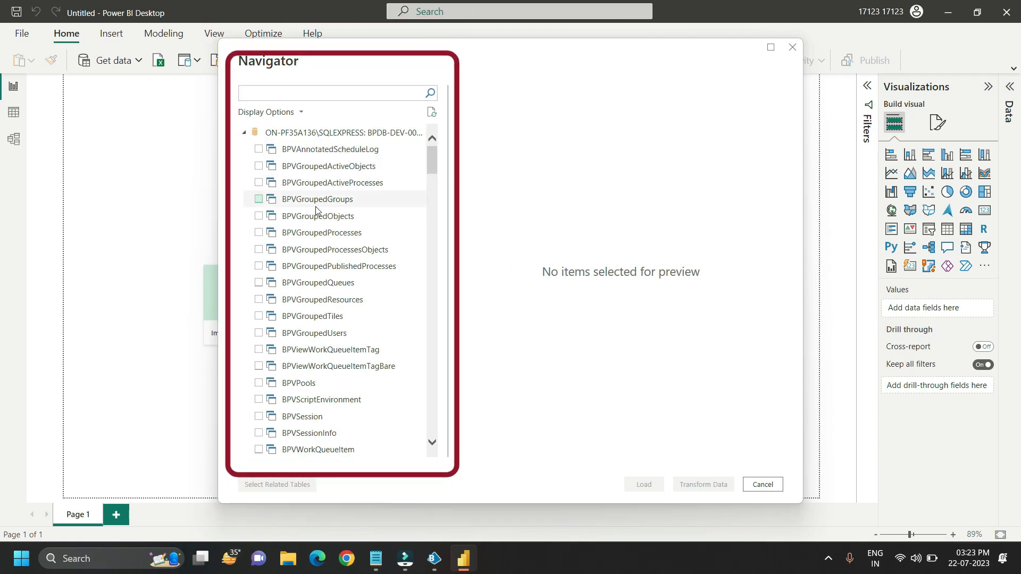
Step: Find and select the BPAWorkQueue and BPAWorkQueueItem tables in the Navigator and load them into the report
left_click(284, 95)
type("BPAWorkqueue")
left_click(258, 149)
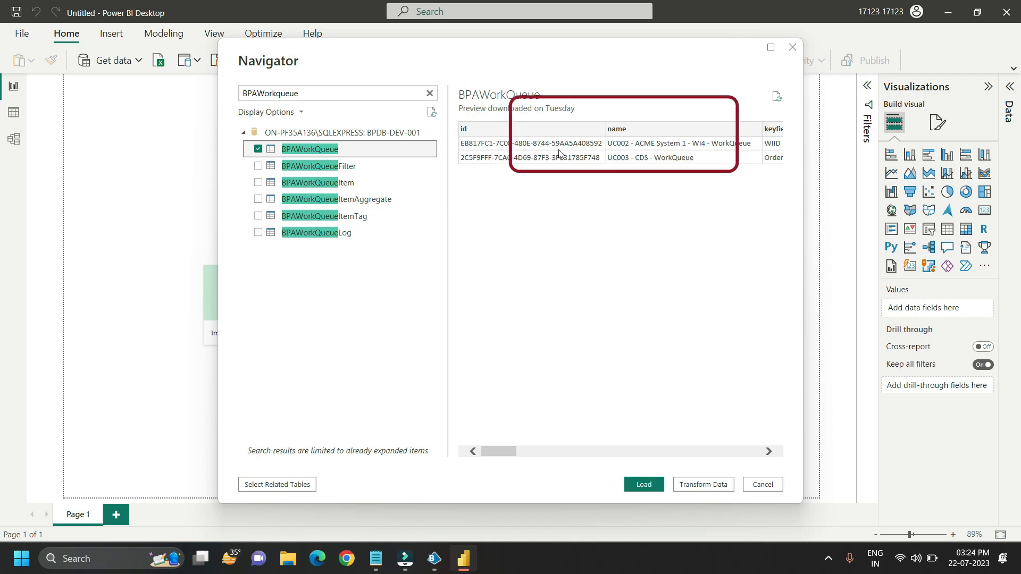
left_click(310, 93)
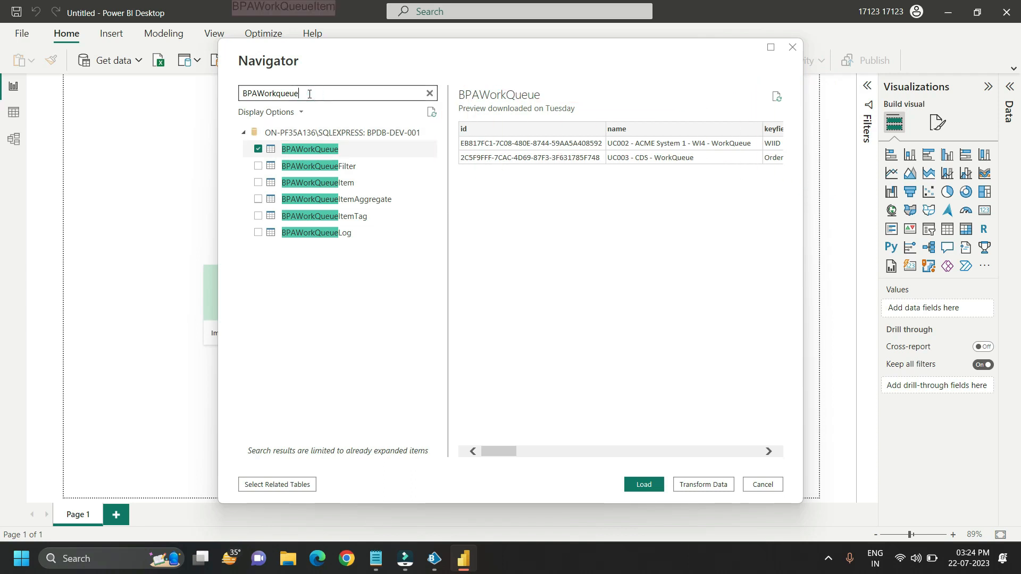
type("Item")
left_click(258, 149)
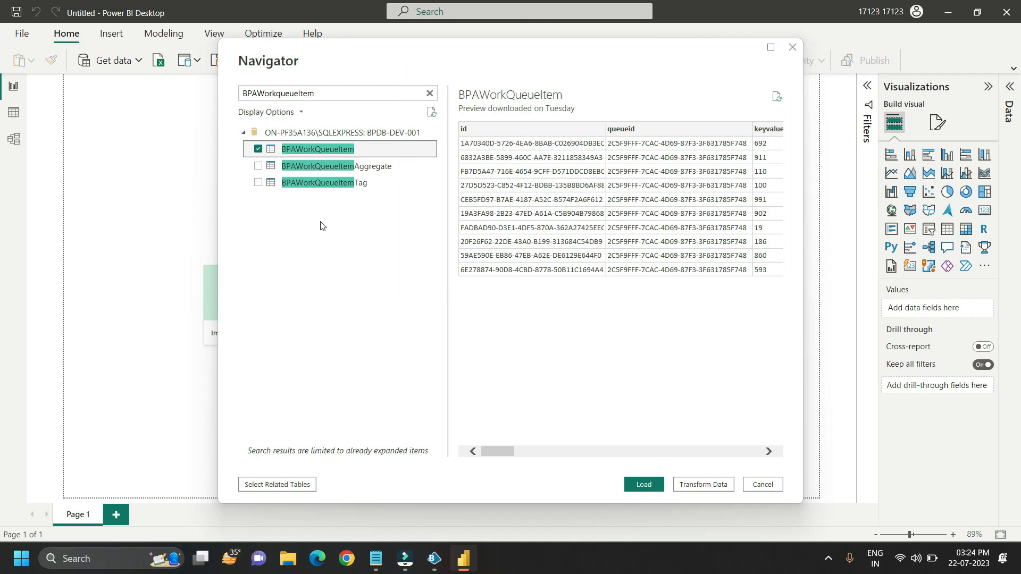
left_click(643, 485)
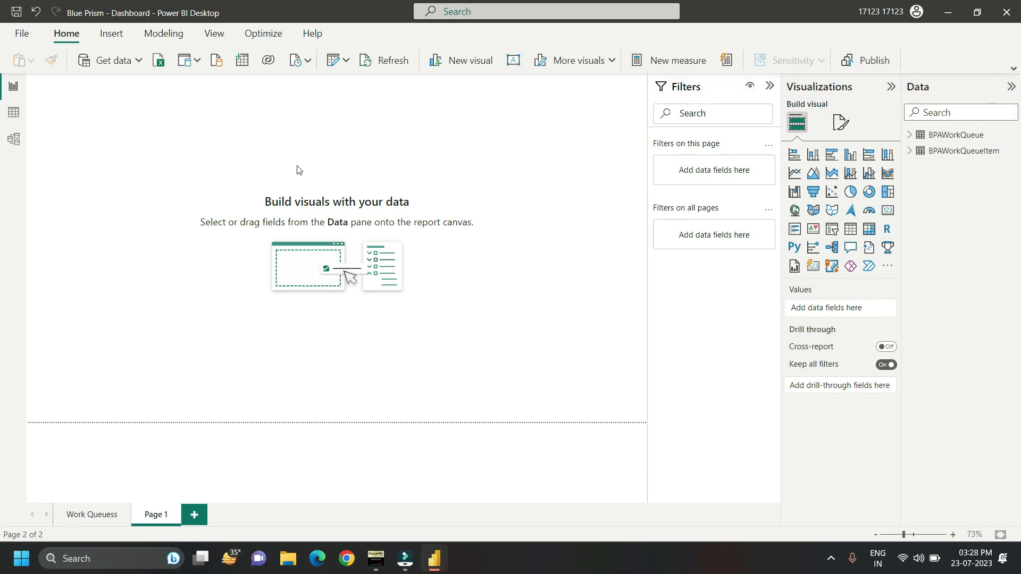
Step: Expand the field lists of BPAWorkQueueItem and BPAWorkQueue, and add a Card visual to Page 1
left_click(911, 151)
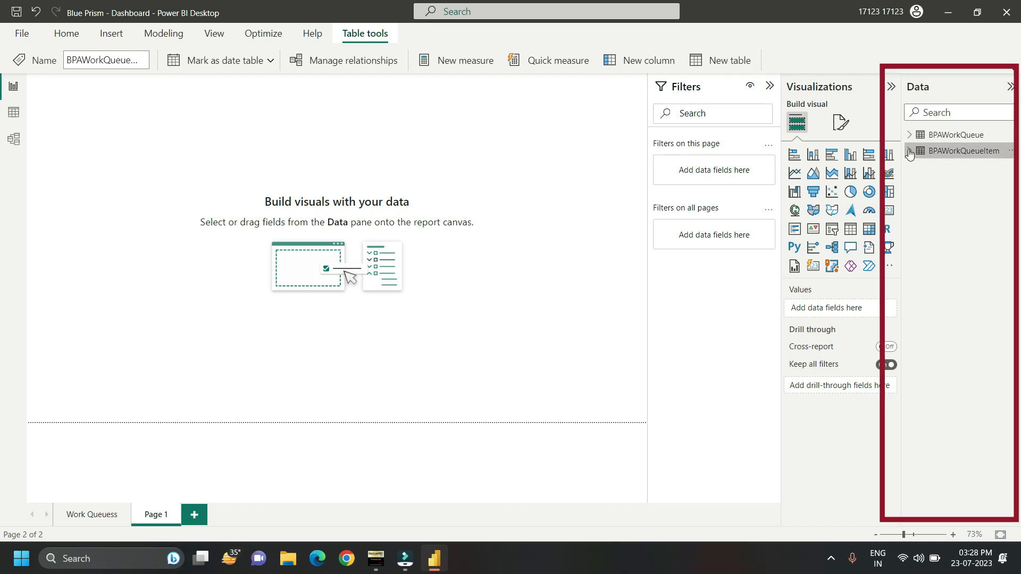
left_click(910, 152)
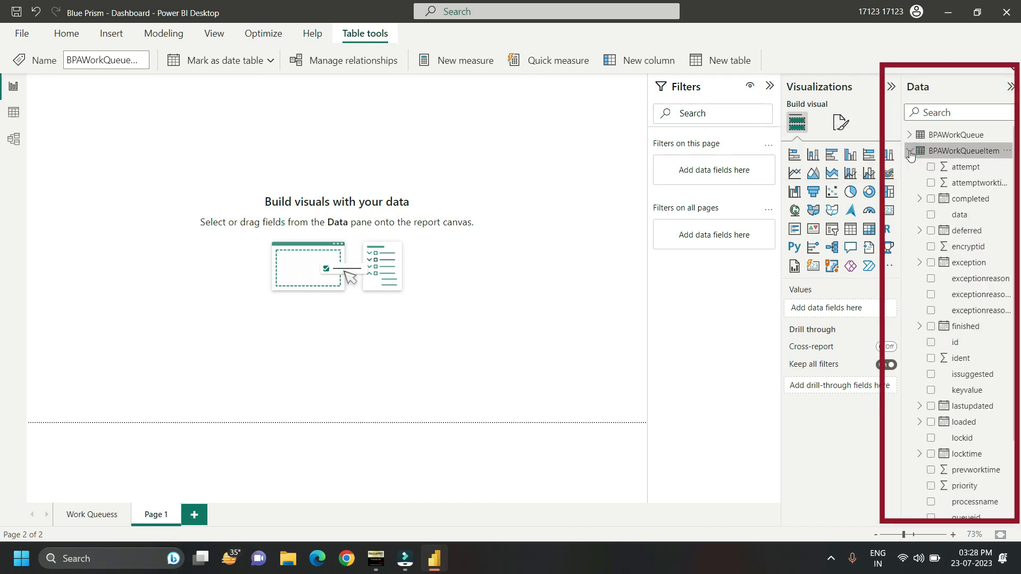
left_click(910, 136)
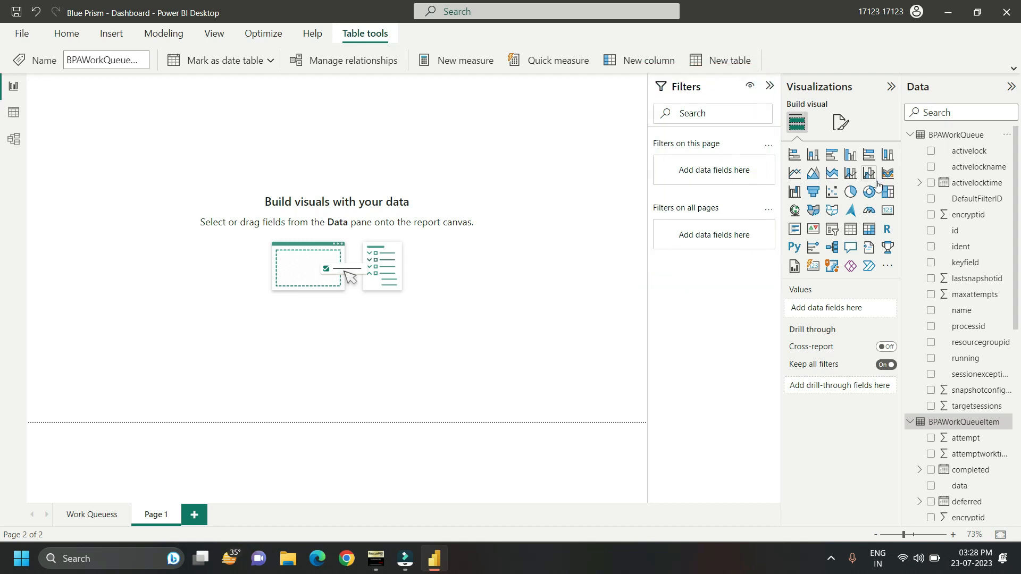
left_click(888, 210)
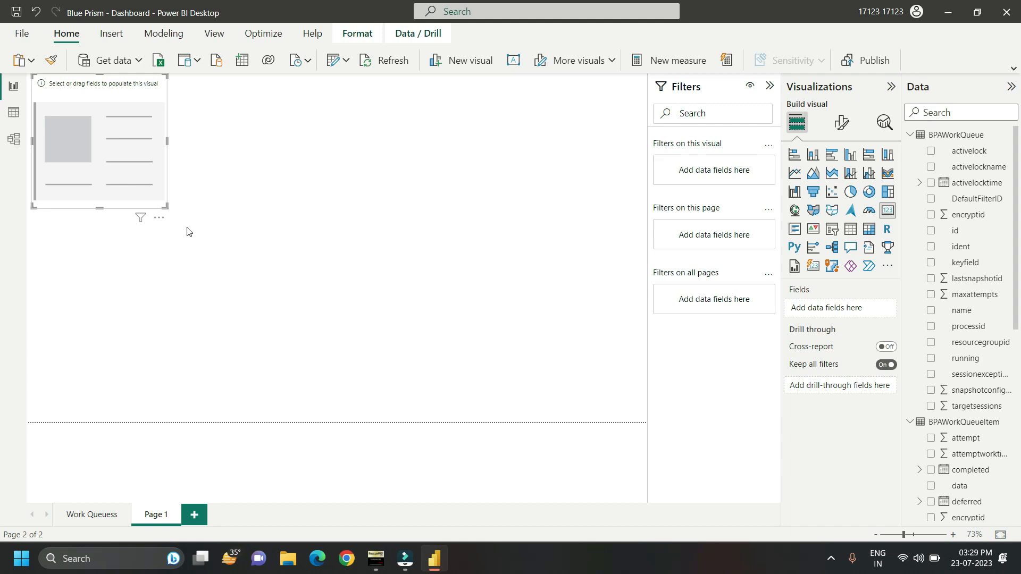
Step: Examine the rows and columns of the BPAWorkQueueItem table in the table view
left_click(13, 112)
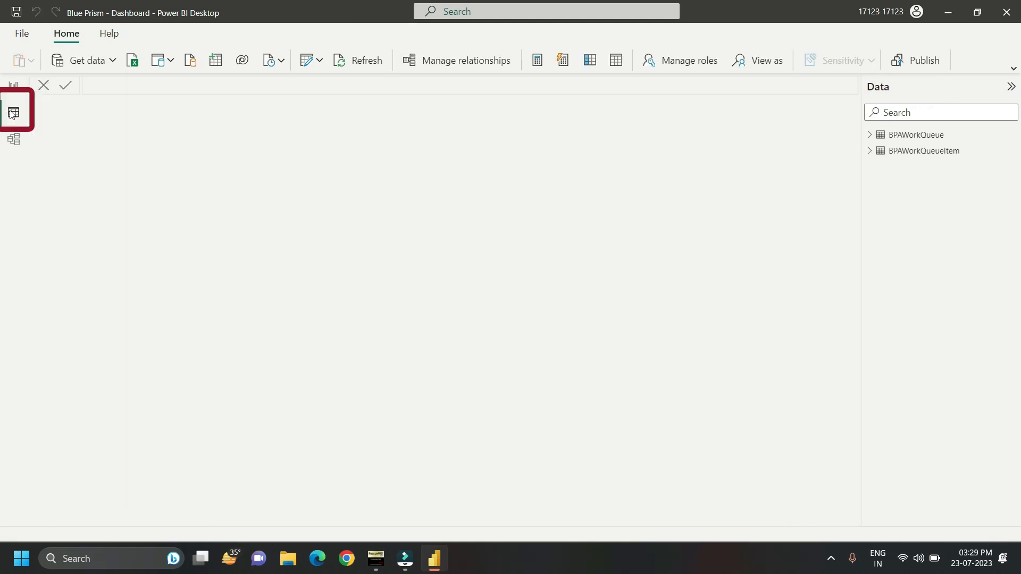
double_click(889, 151)
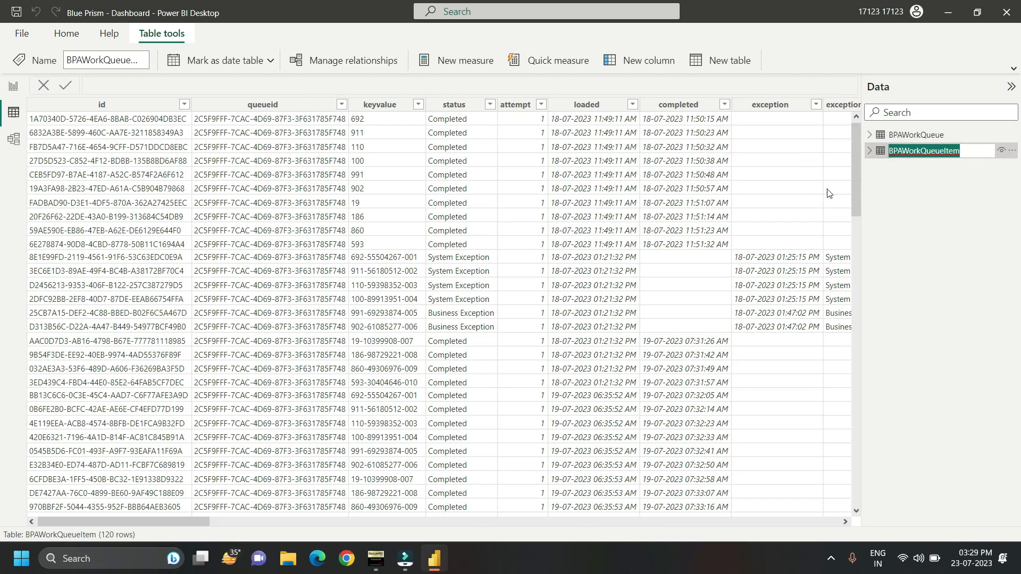
left_click_drag(199, 522, 222, 529)
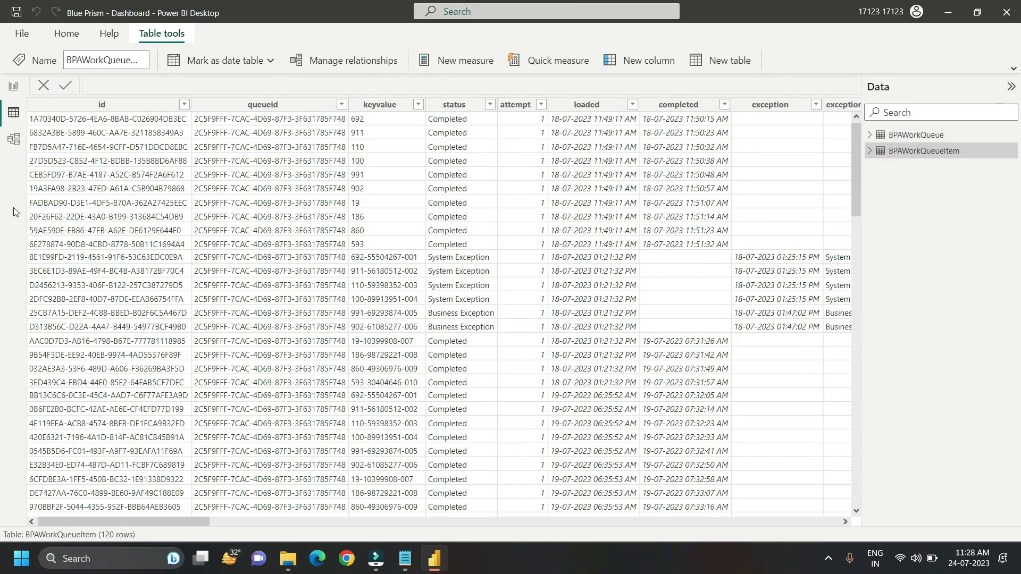
Step: Return to the report view and add the worktime field from BPAWorkQueueItem to the card visual
left_click(13, 88)
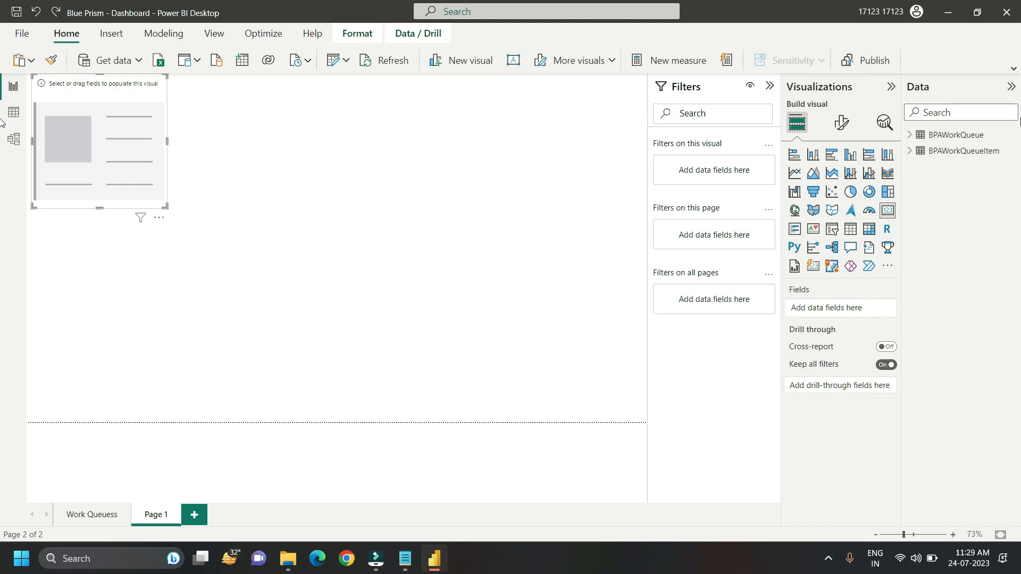
left_click(906, 155)
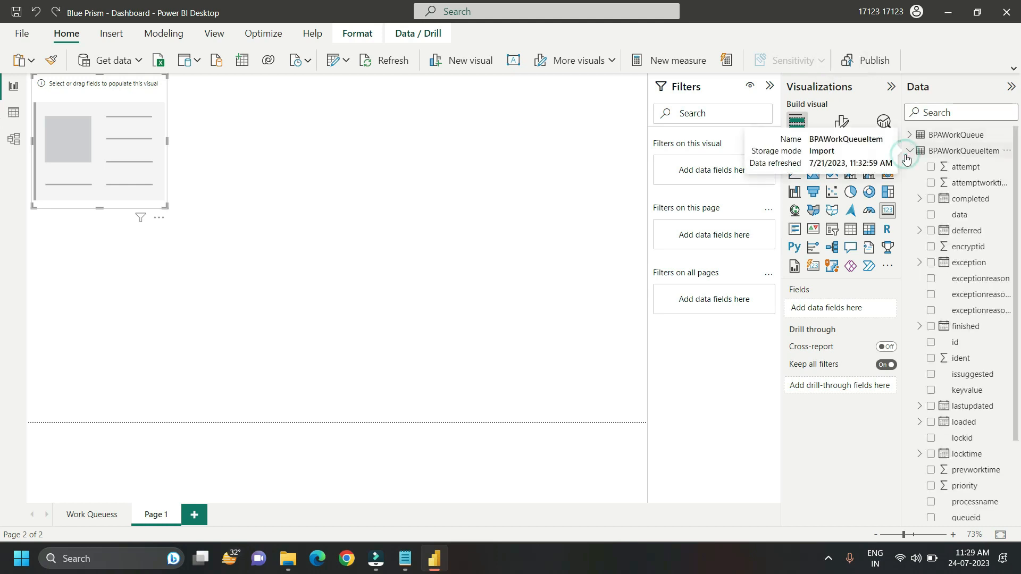
scroll(973, 515, "down", 3)
left_click_drag(974, 517, 847, 311)
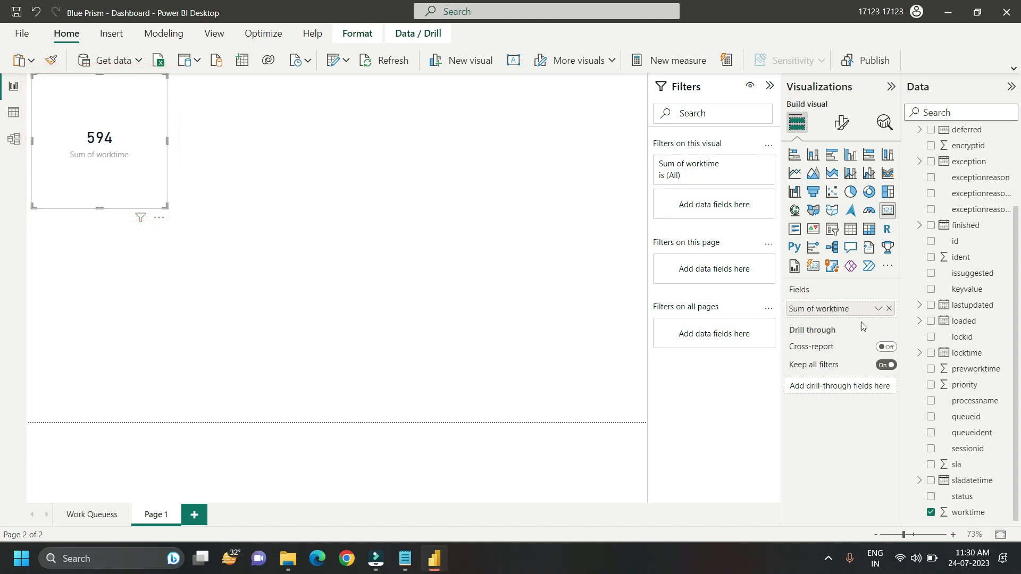
Step: Summarize the card's worktime field as Average and rename it for this visual to "AHT in Seconds"
left_click(877, 309)
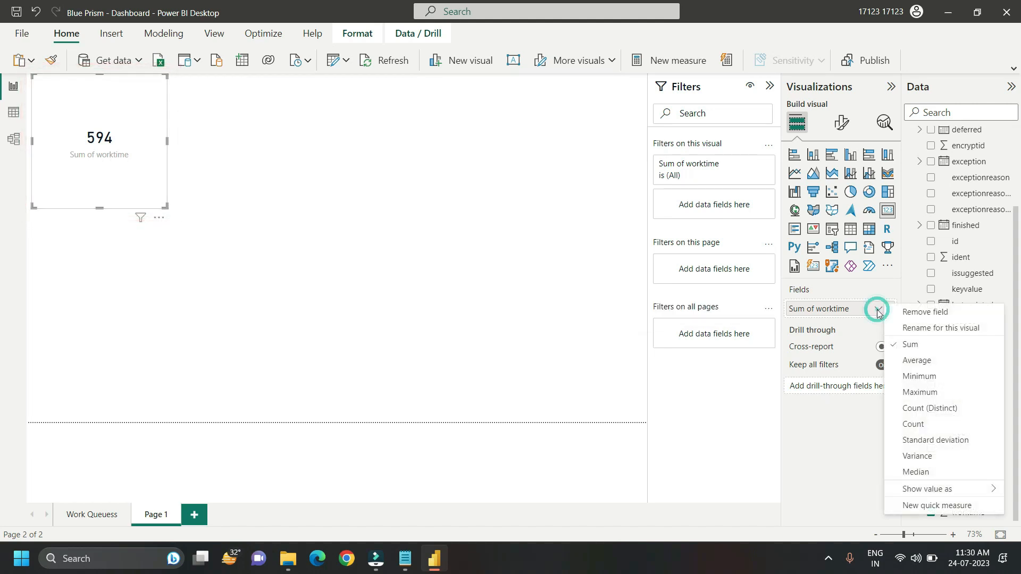
left_click(914, 360)
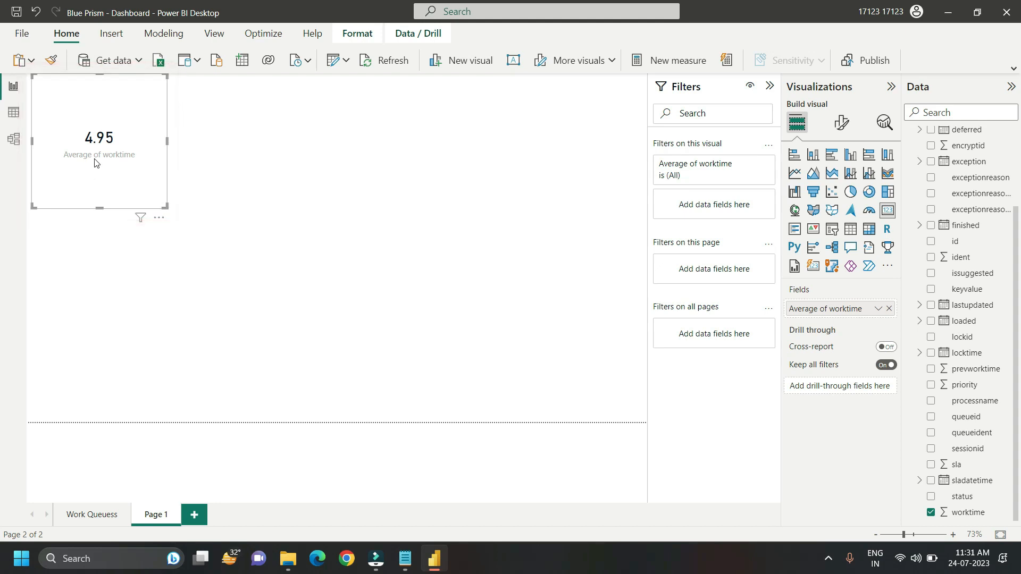
double_click(834, 310)
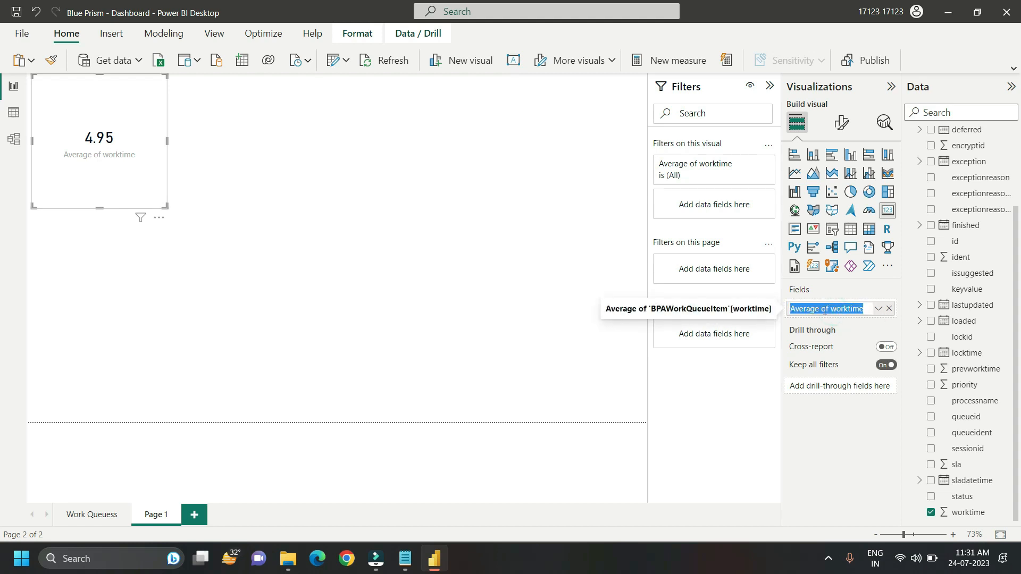
type("AHT ")
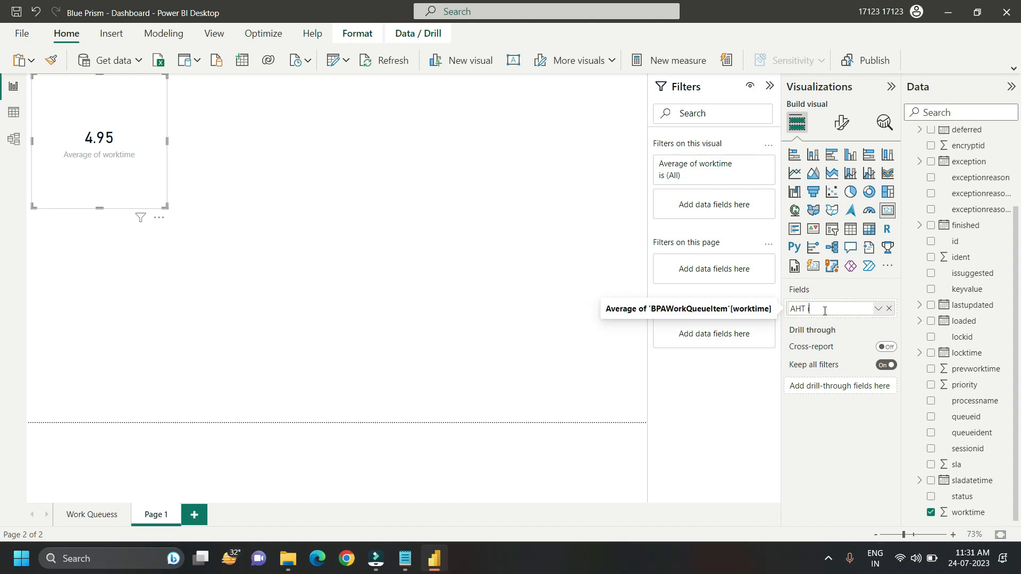
type("in Seconds")
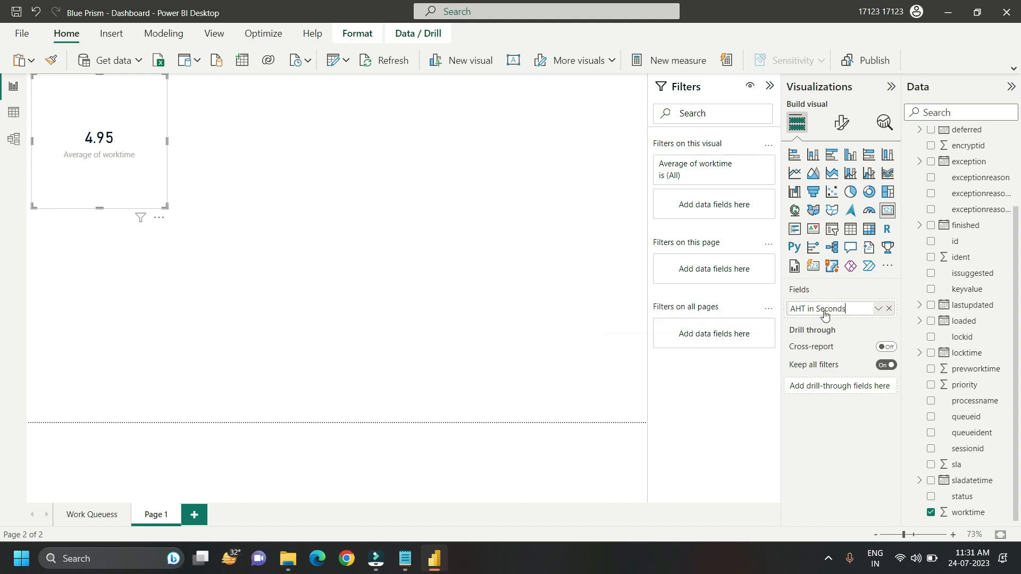
key("Return")
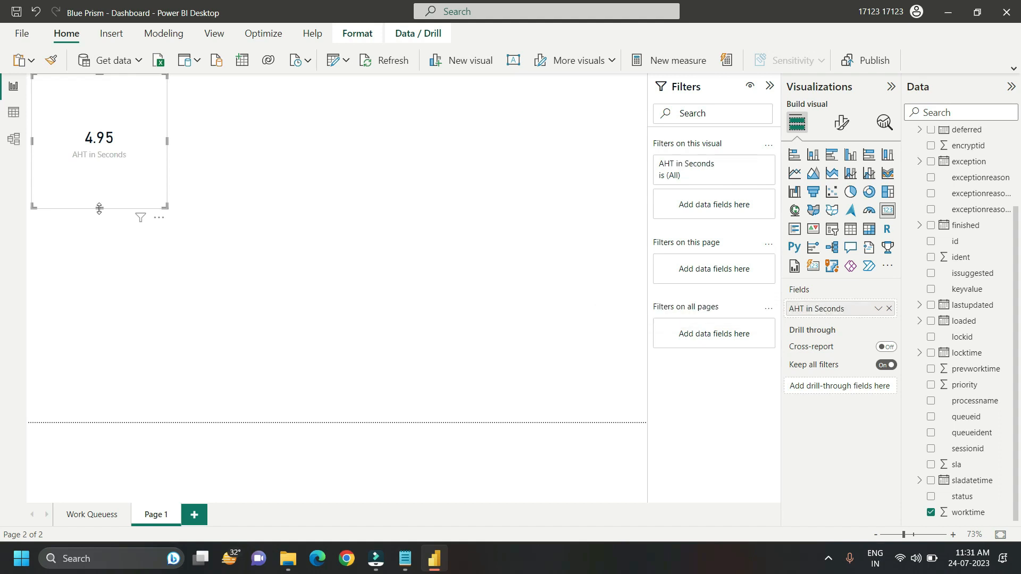
Step: Reduce the AHT card's height and place the card in the lower-left corner of the report page
left_click_drag(99, 208, 78, 388)
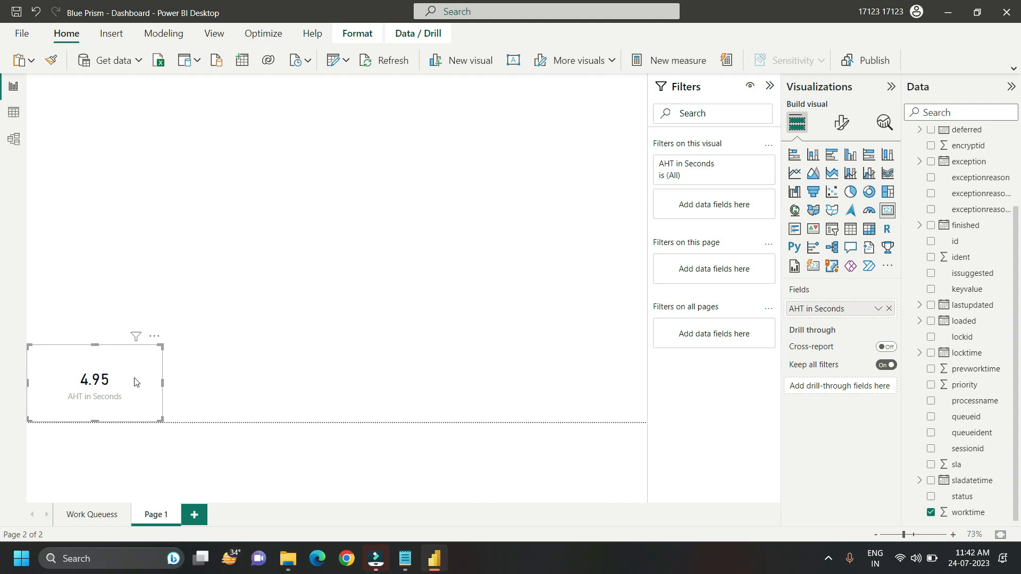
left_click(134, 378)
Step: Turn on the AHT card's background effect and set its color to orange
left_click(840, 121)
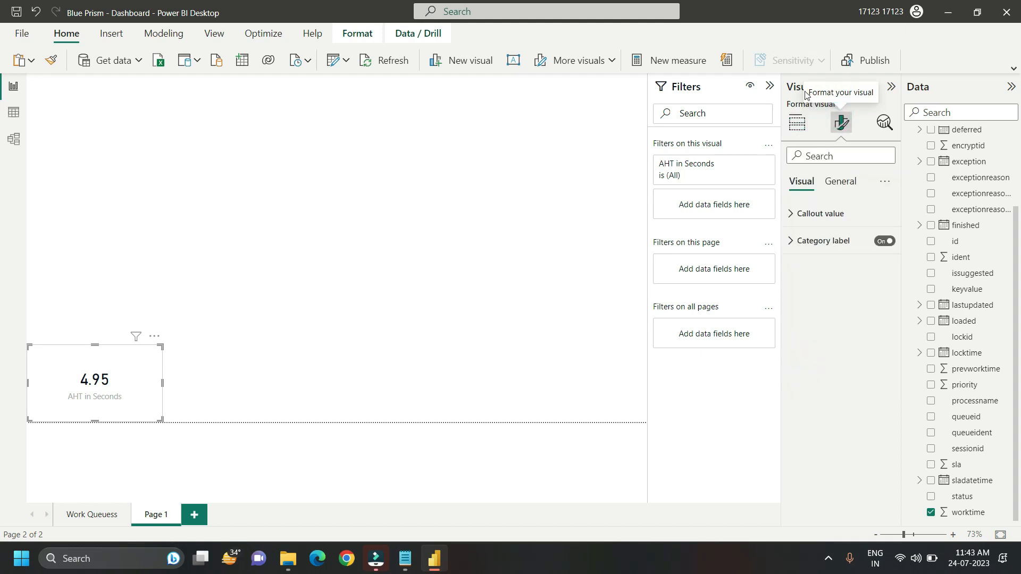
left_click(835, 181)
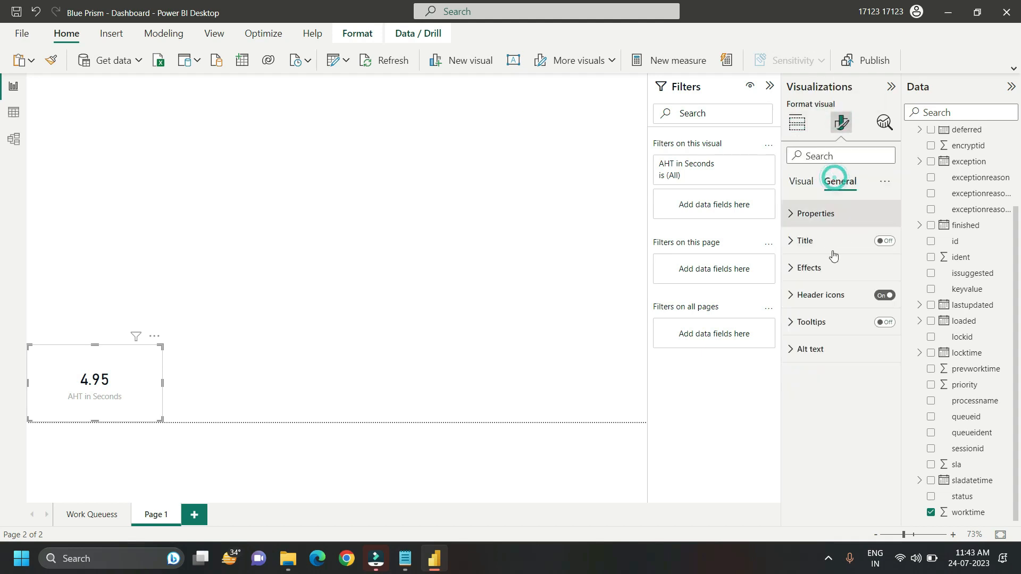
left_click(792, 268)
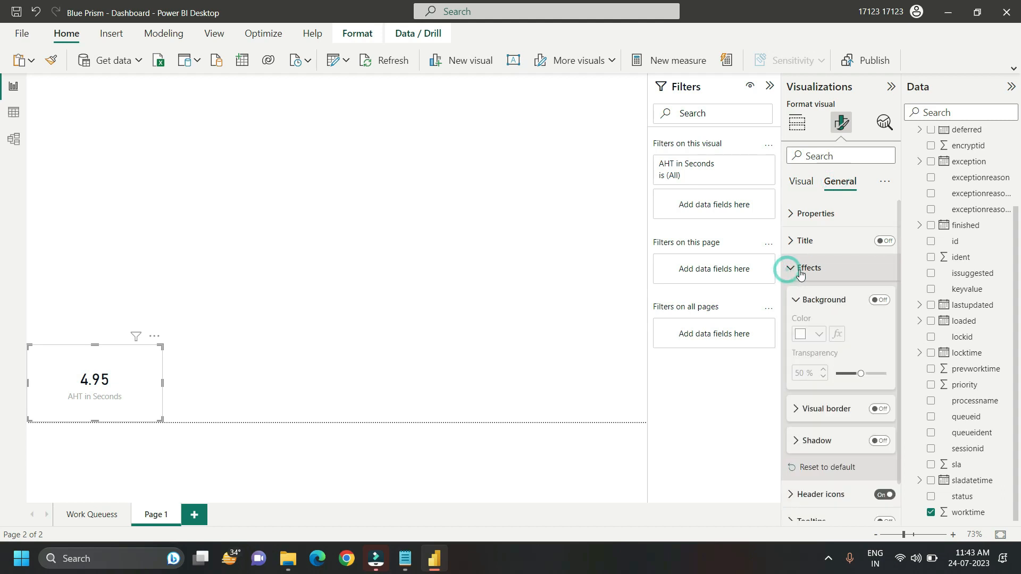
left_click(887, 302)
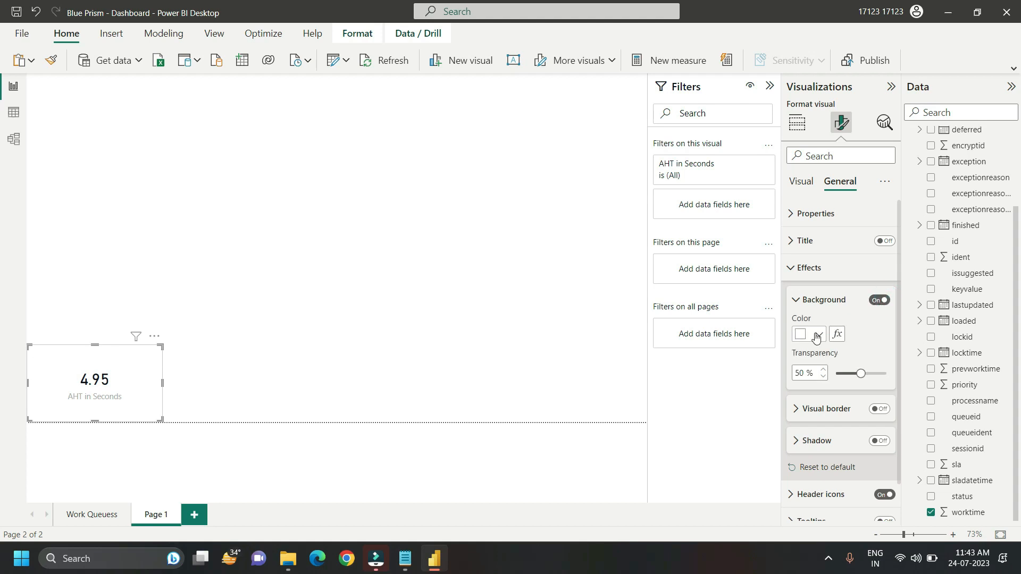
left_click(820, 337)
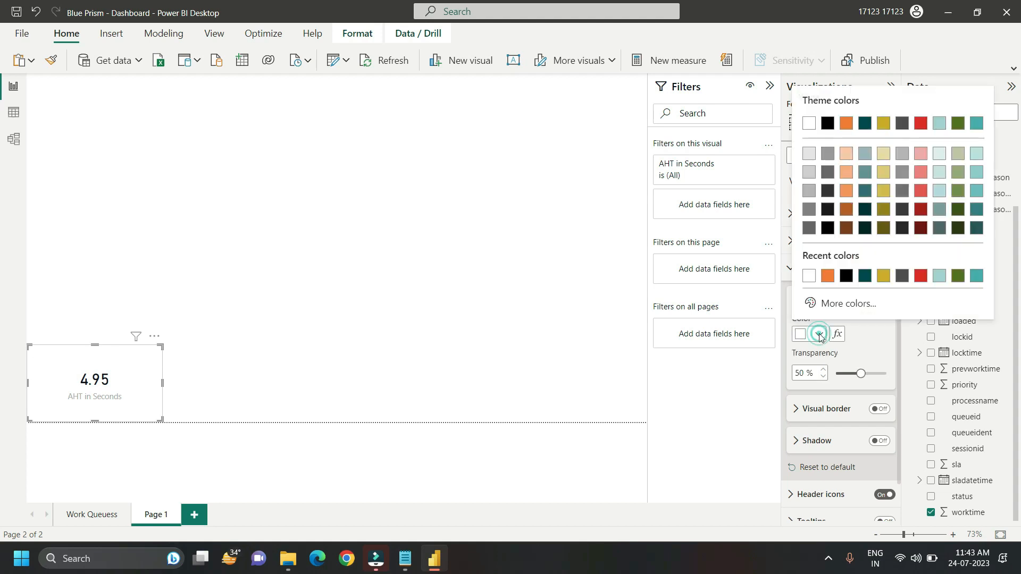
left_click(830, 277)
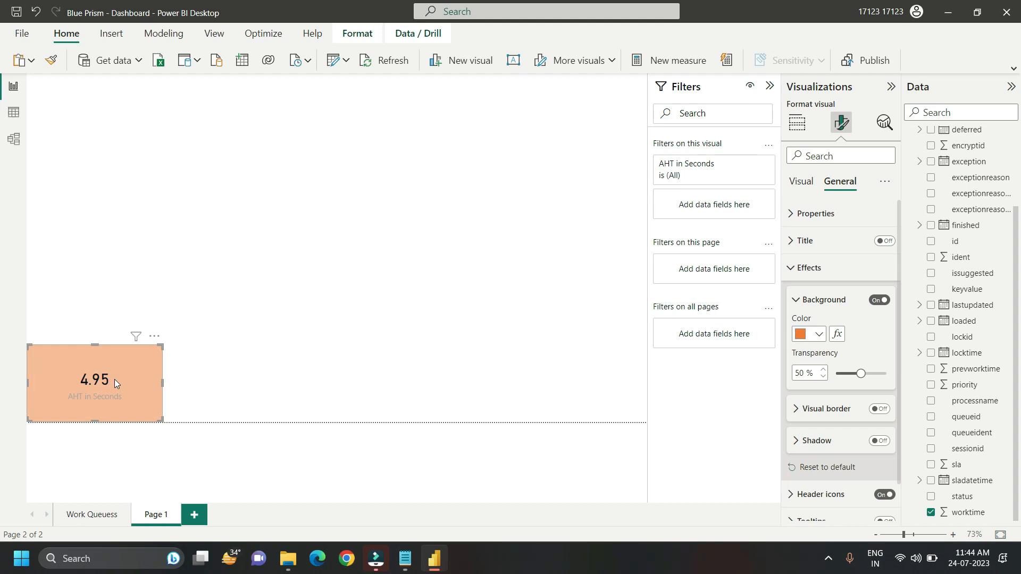
Step: Set up conditional formatting for the card's background color with the Rules format style, based on the Average of worktime
left_click(839, 337)
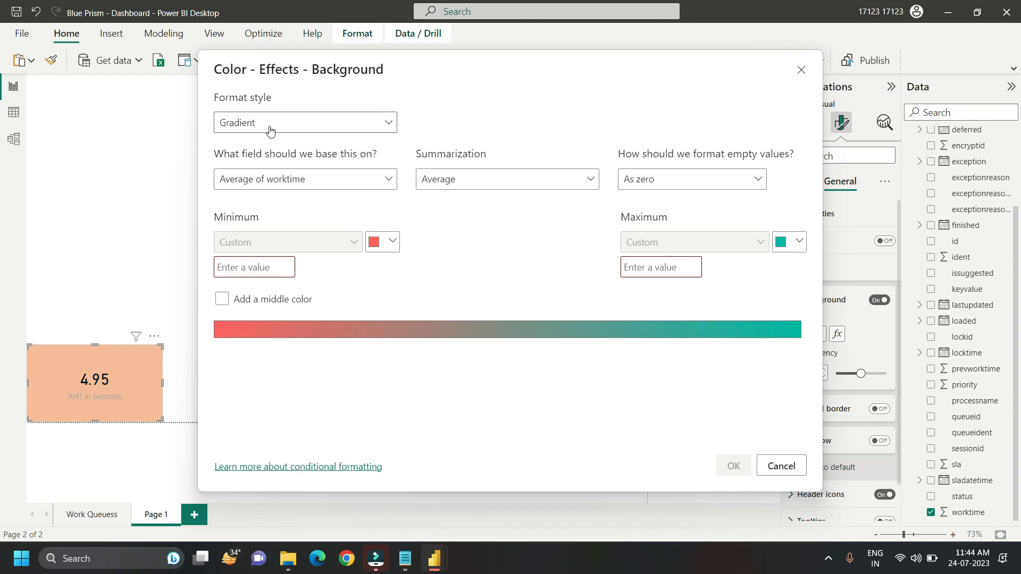
left_click(290, 126)
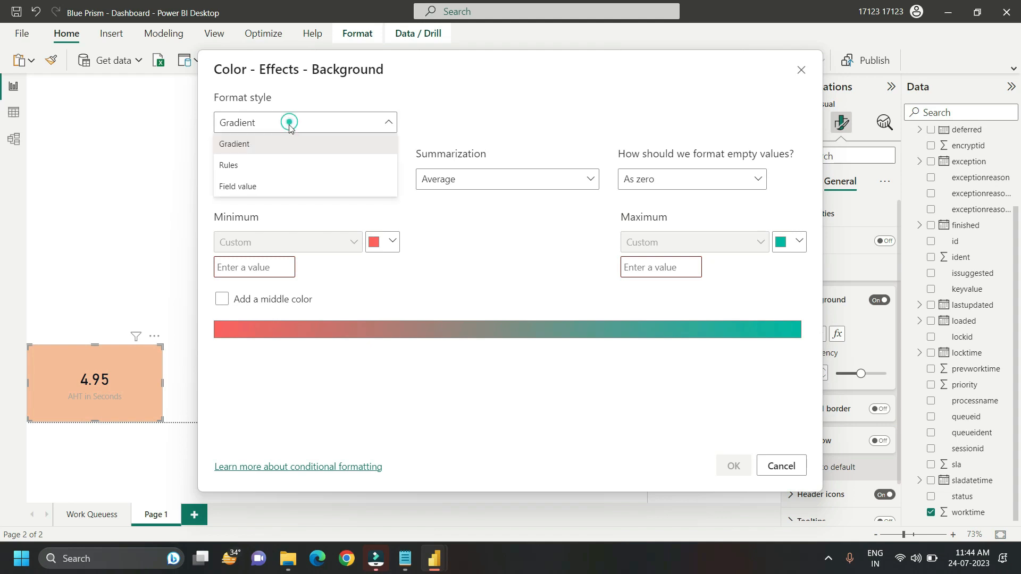
left_click(254, 165)
left_click(484, 180)
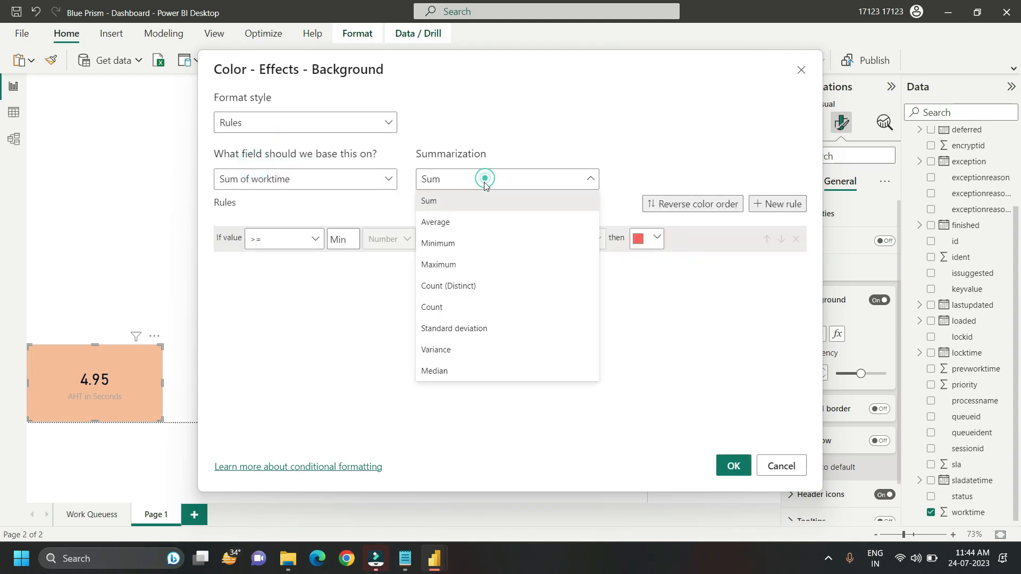
left_click(459, 230)
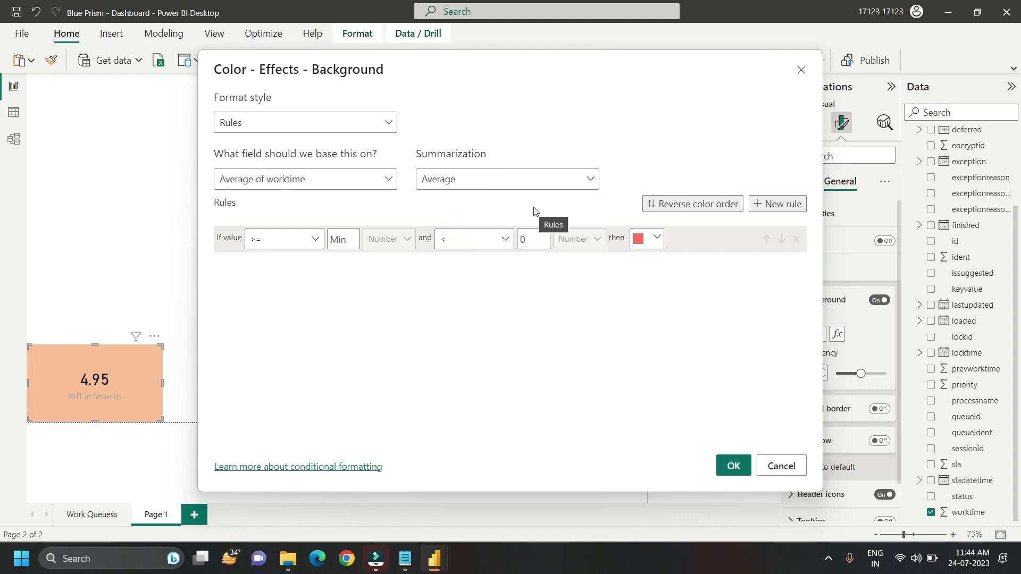
Step: Define the first background rule so values > 0 and <= 6 are colored dark green
left_click(310, 239)
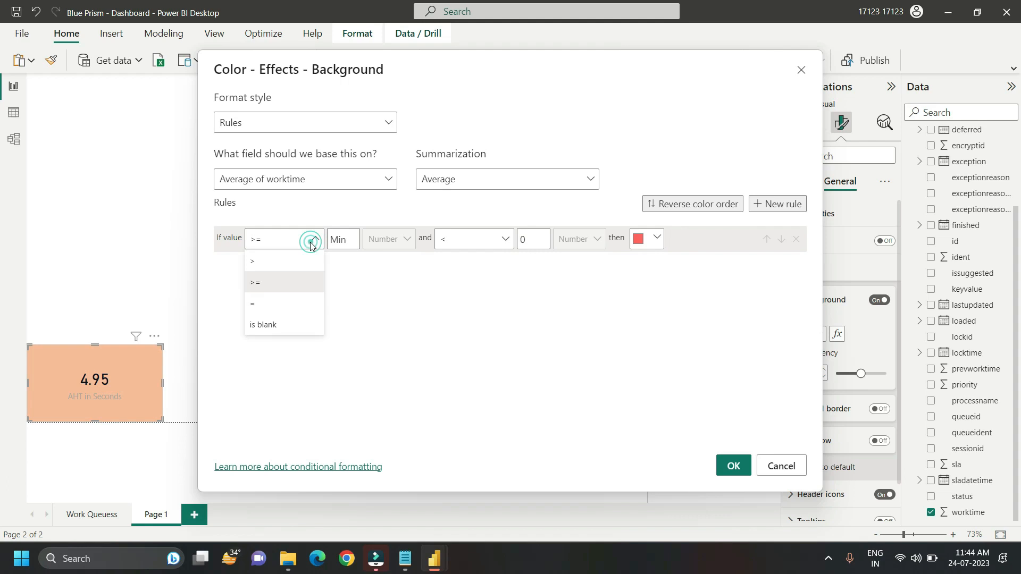
left_click(255, 268)
left_click(338, 239)
type("0")
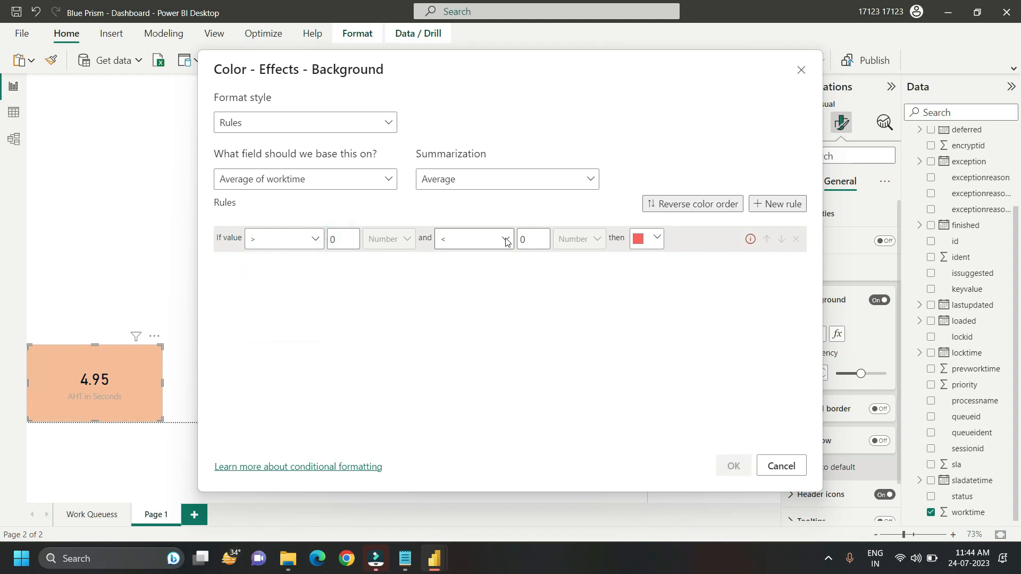
left_click(505, 238)
left_click(458, 281)
left_click(521, 238)
type("6")
left_click(655, 237)
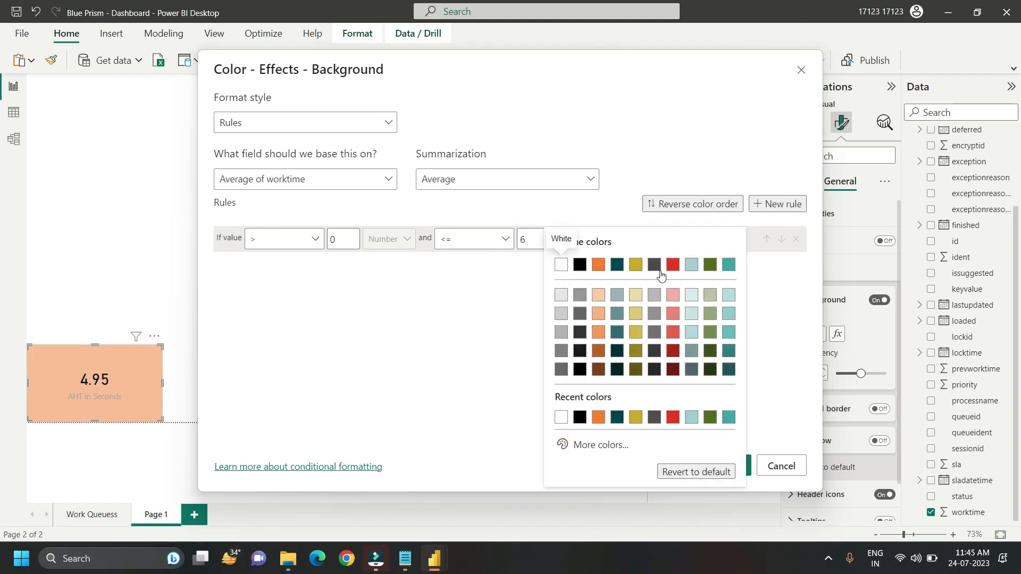
left_click(715, 266)
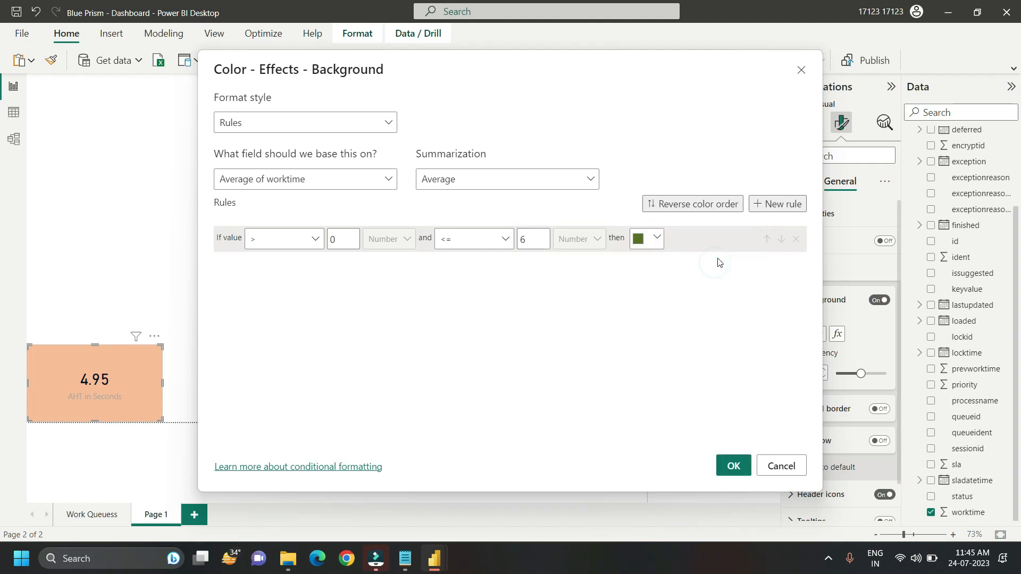
Step: Add a second background rule that colors values > 6 and <= 7 dark yellow
left_click(774, 207)
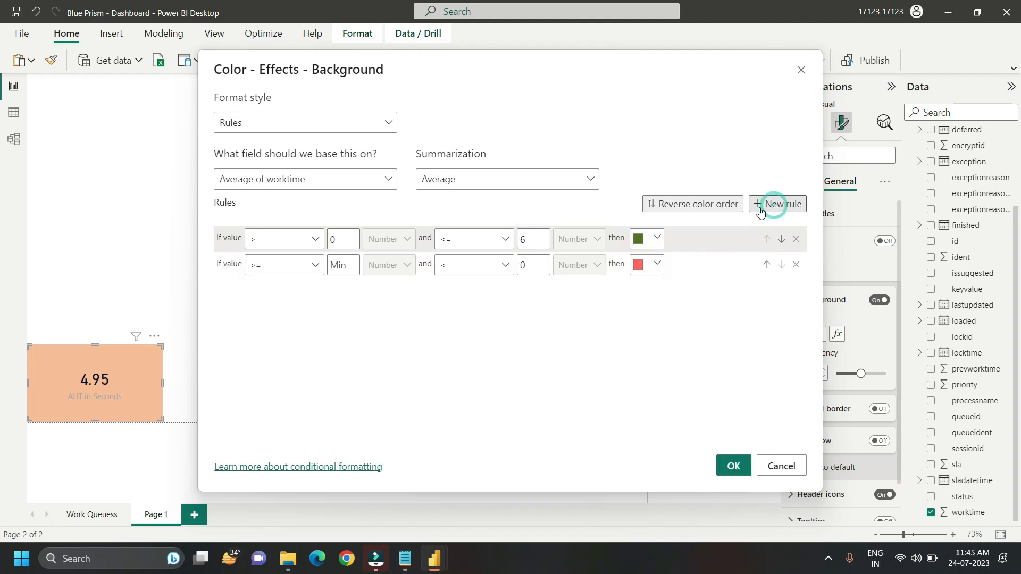
left_click(309, 267)
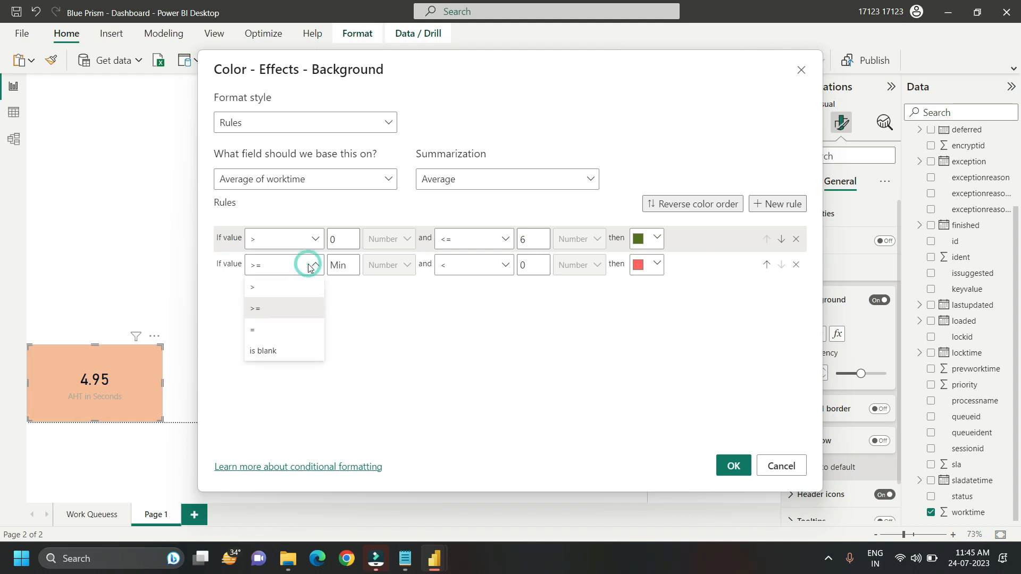
left_click(264, 285)
left_click(340, 265)
type("6")
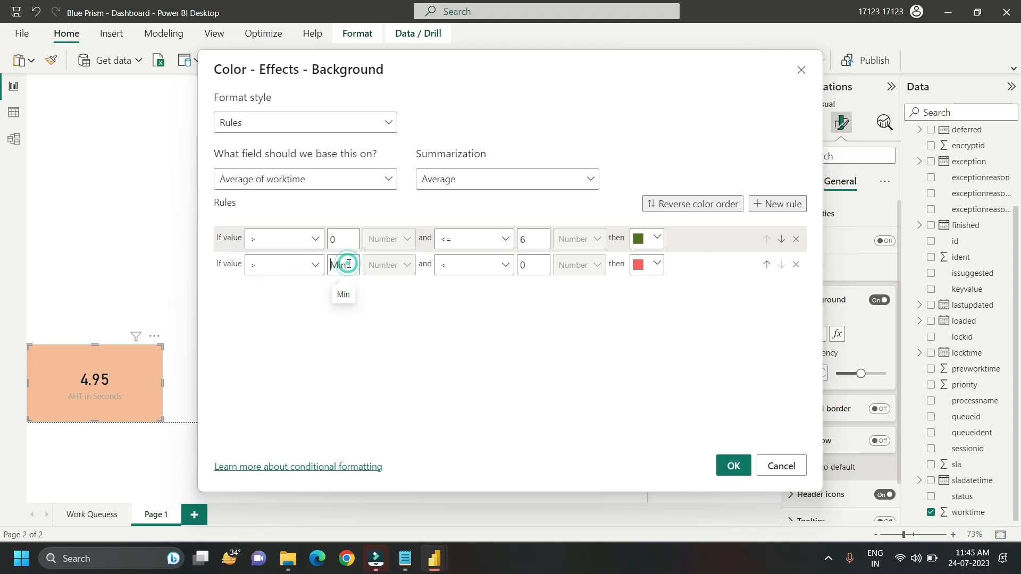
left_click(505, 264)
left_click(456, 312)
left_click(520, 269)
type("7")
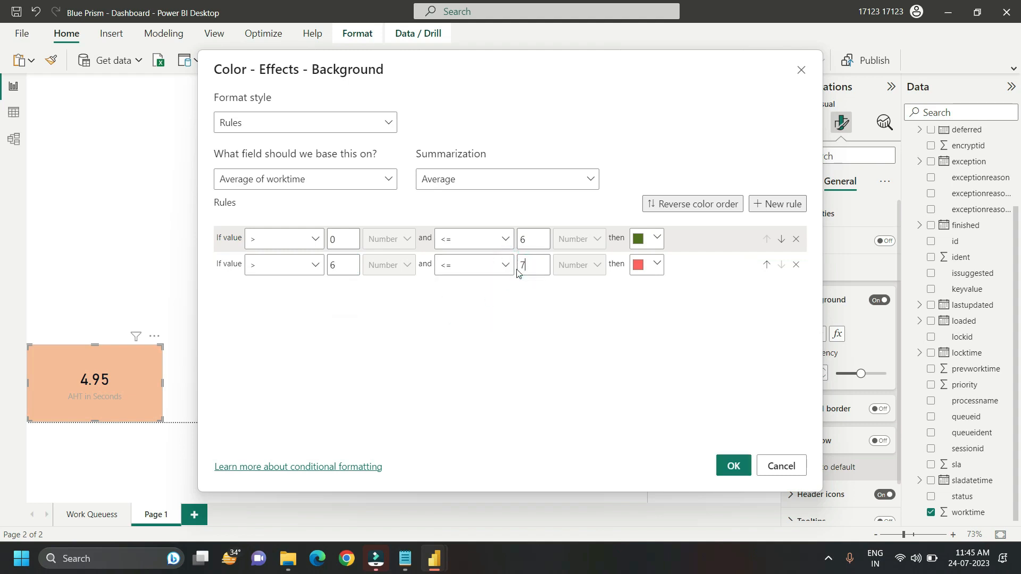
left_click(655, 265)
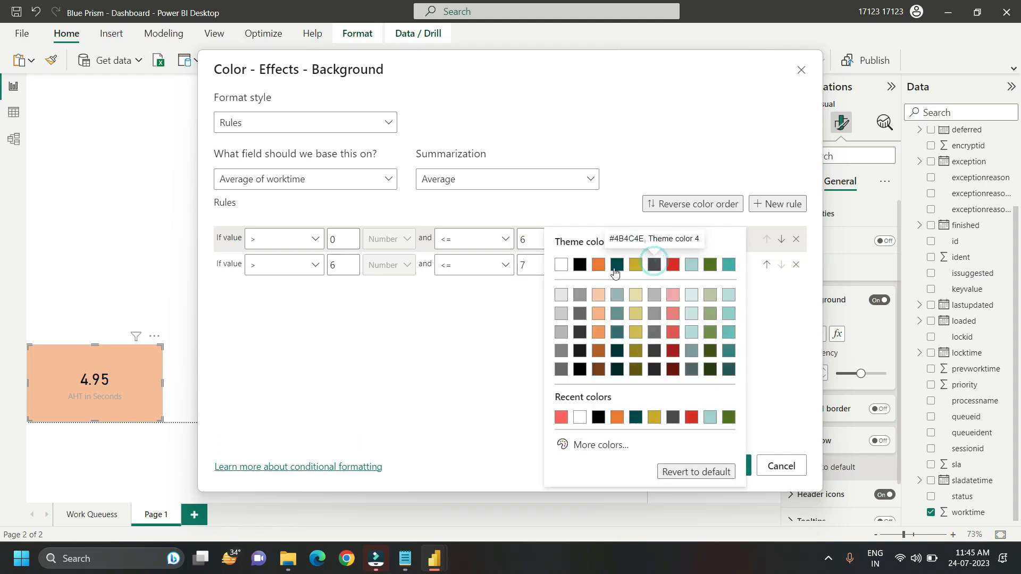
left_click(636, 266)
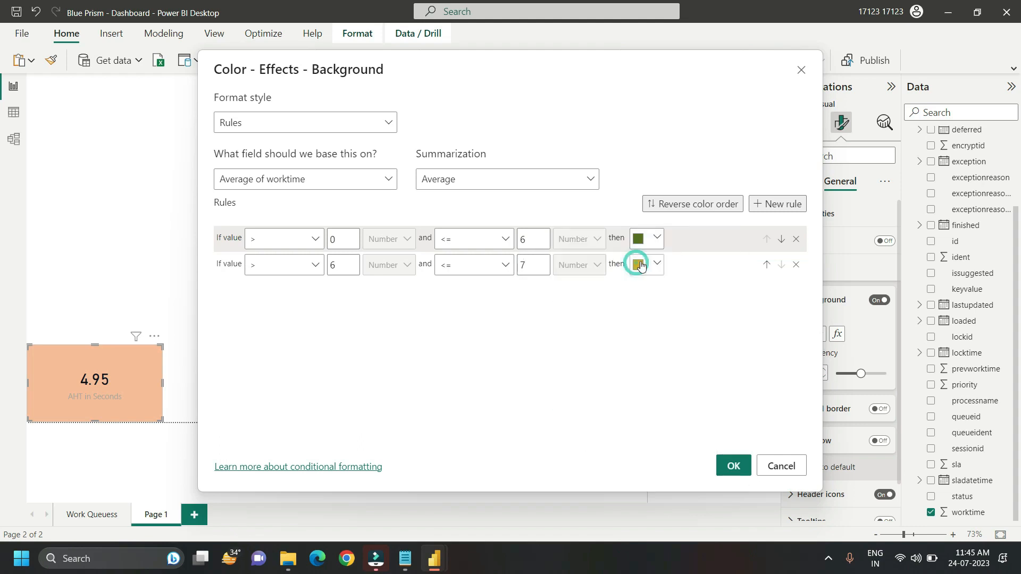
Step: Add a third background rule that colors values > 7 and <= Max red
left_click(765, 206)
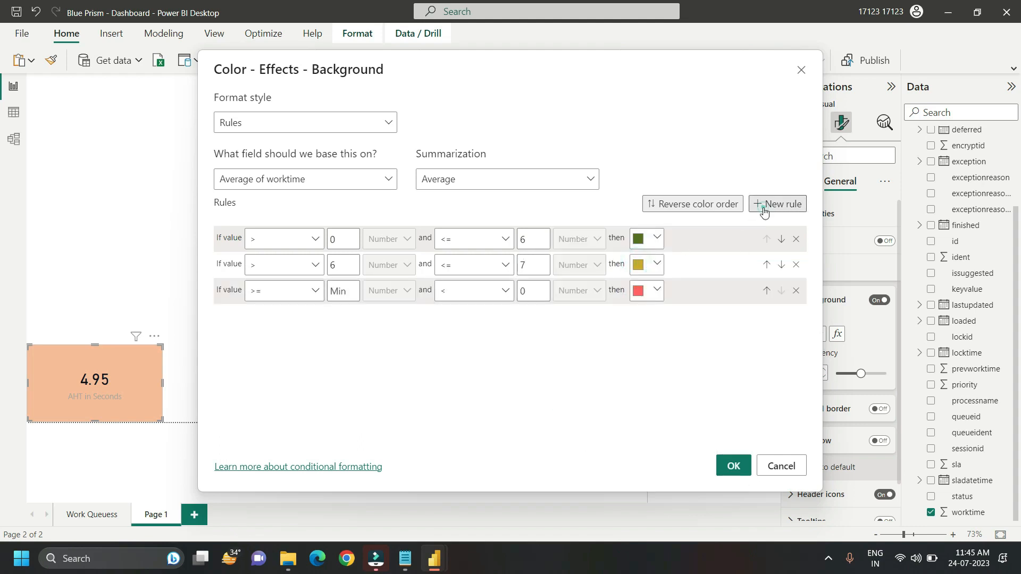
left_click(310, 292)
left_click(257, 315)
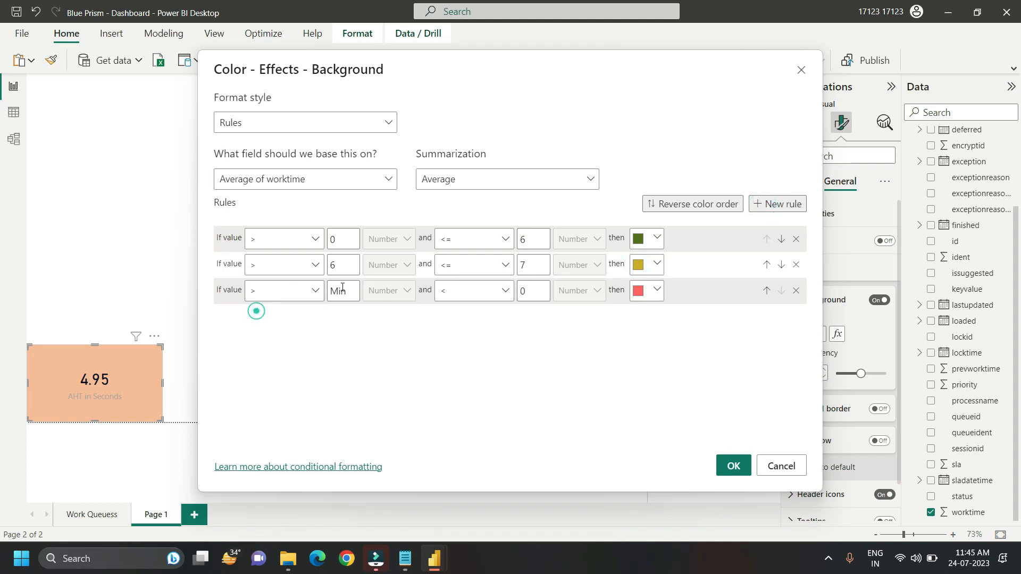
double_click(344, 294)
type("7")
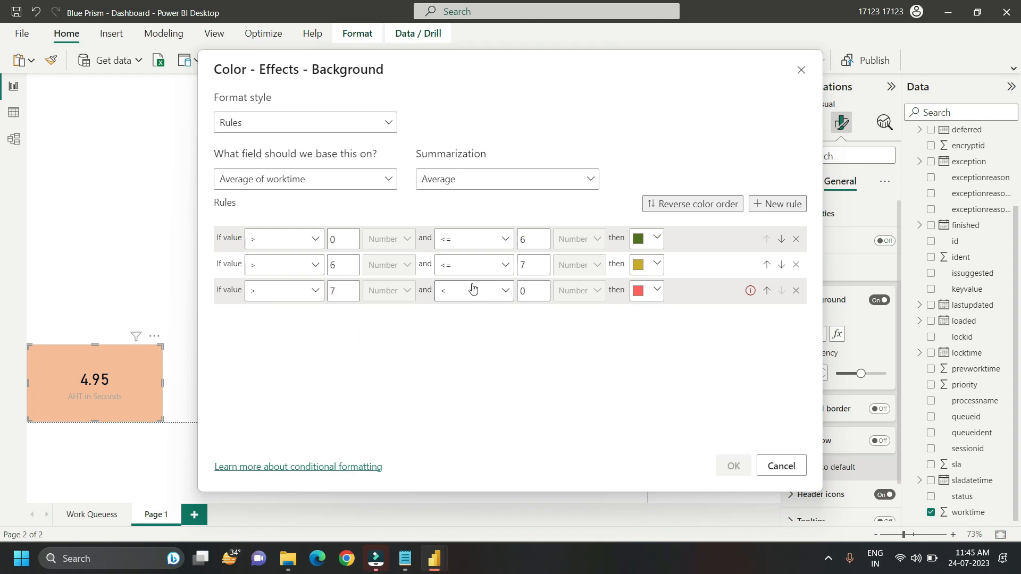
left_click(504, 291)
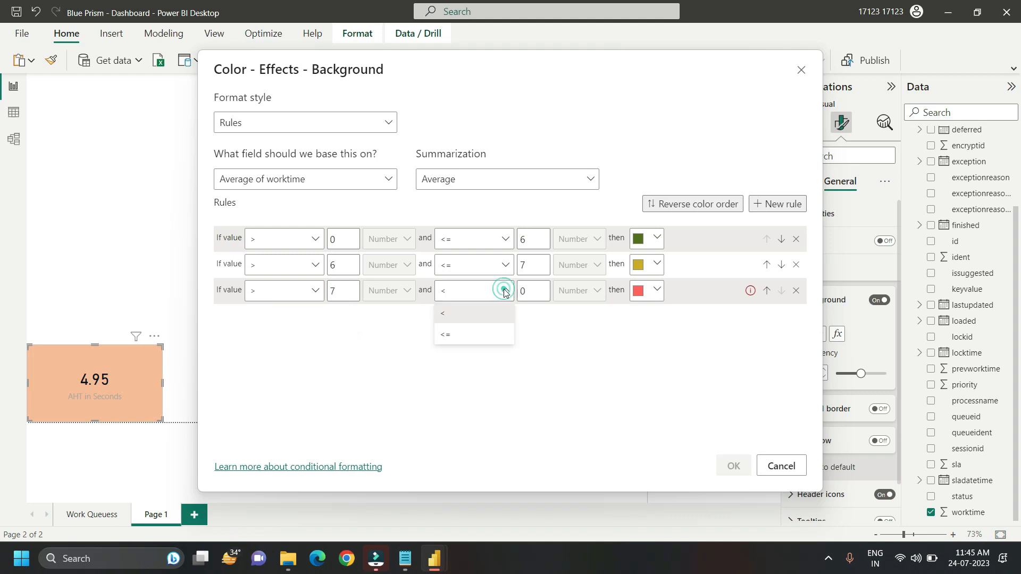
left_click(456, 334)
double_click(534, 292)
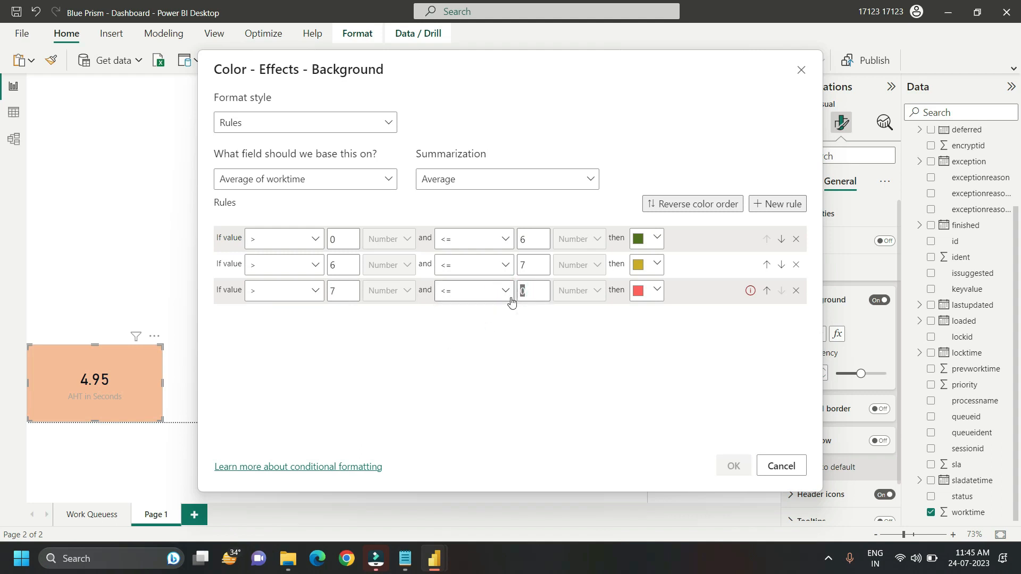
key("BackSpace")
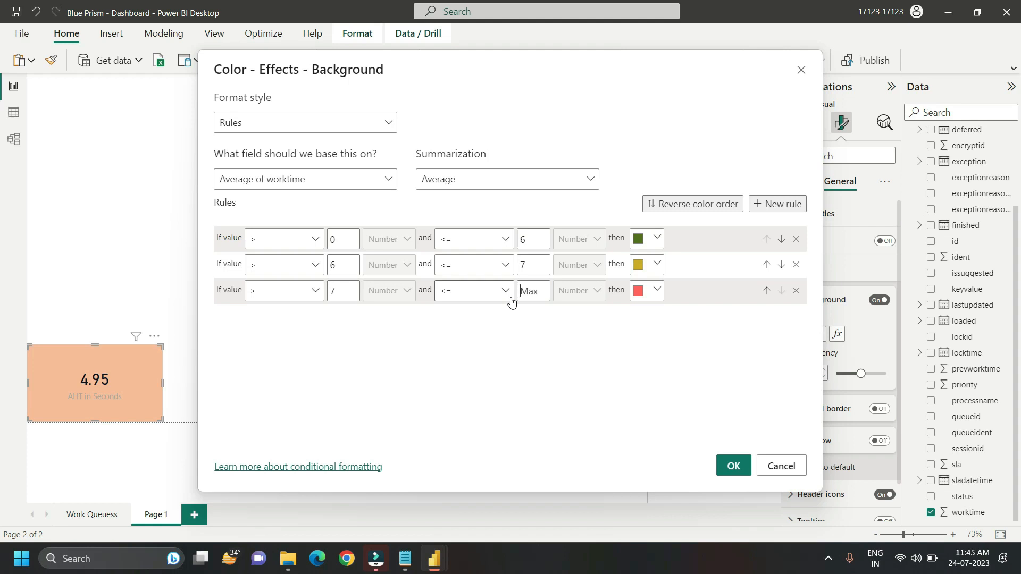
left_click(656, 289)
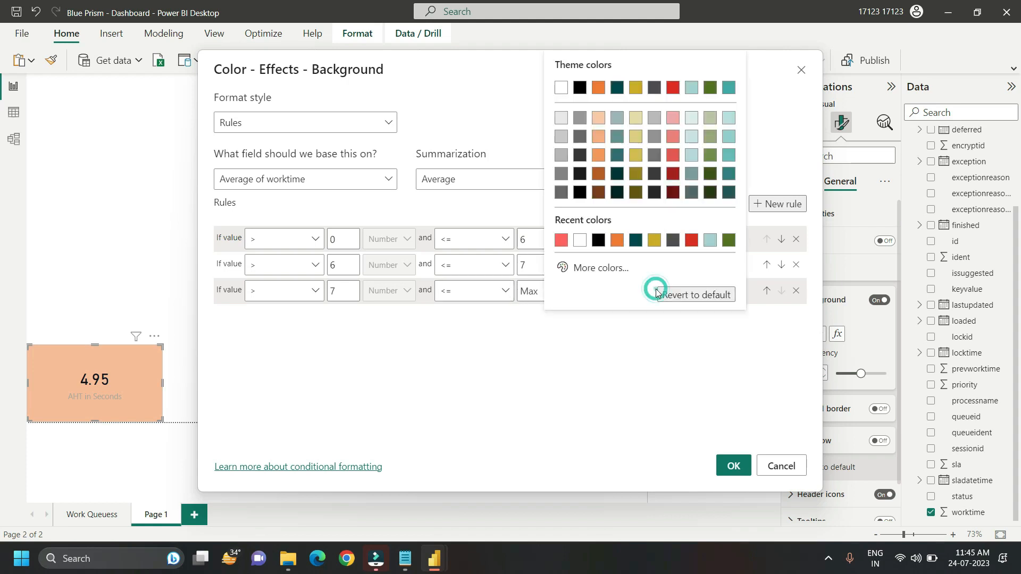
left_click(692, 239)
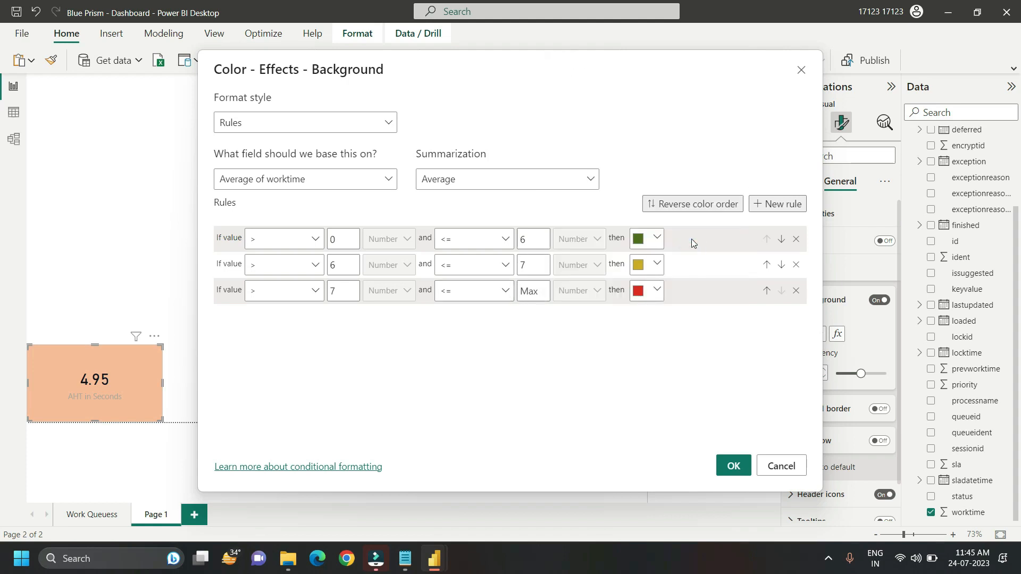
Step: Apply the background color rules to the card and make its callout value bold at font size 45
left_click(732, 467)
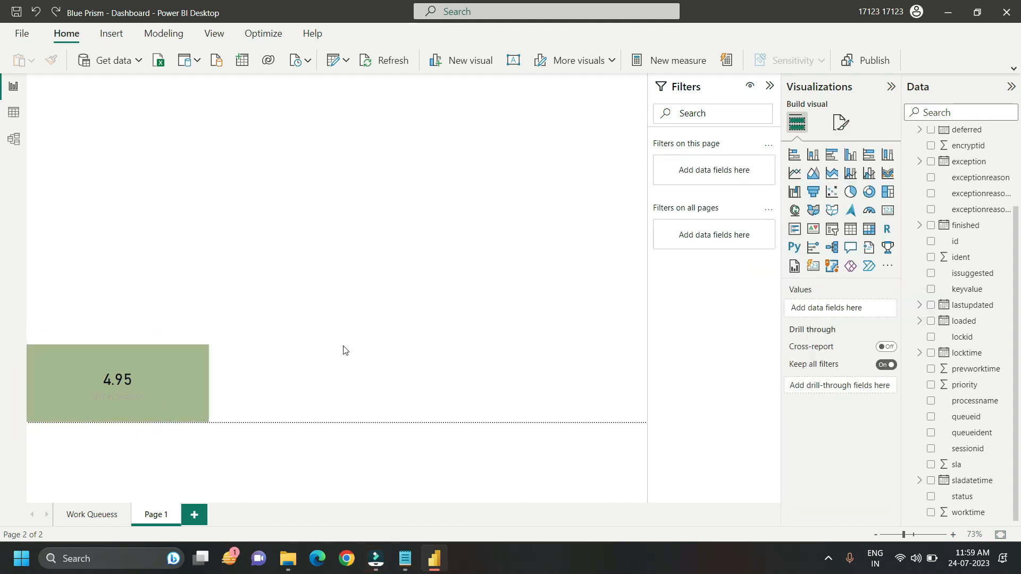
mouse_move(141, 399)
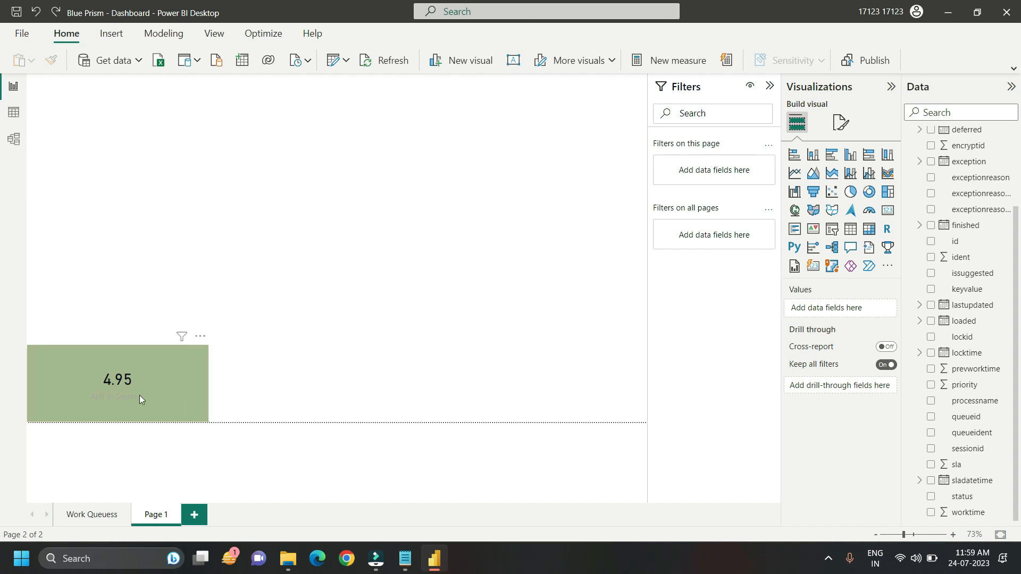
left_click(123, 381)
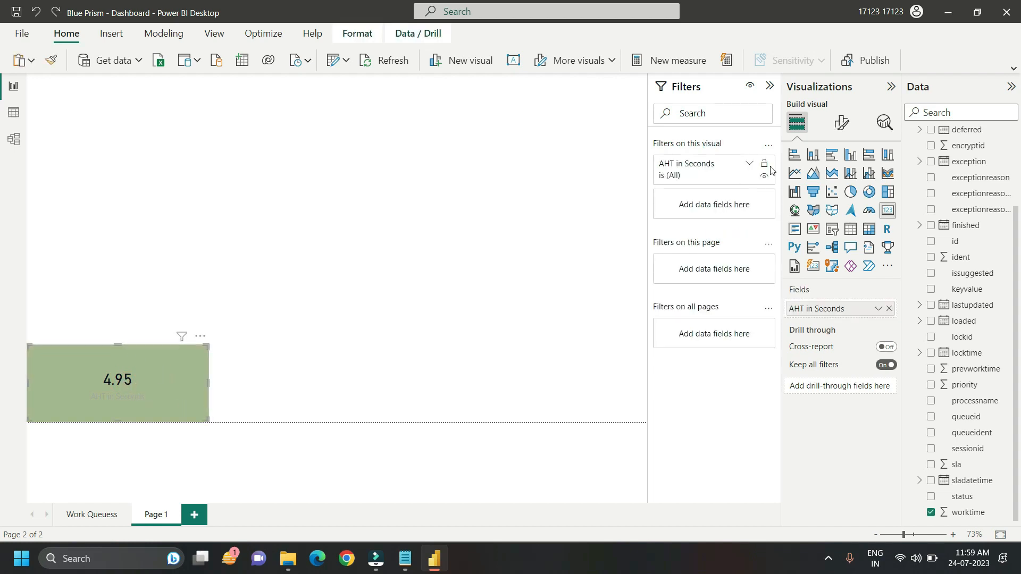
left_click(839, 123)
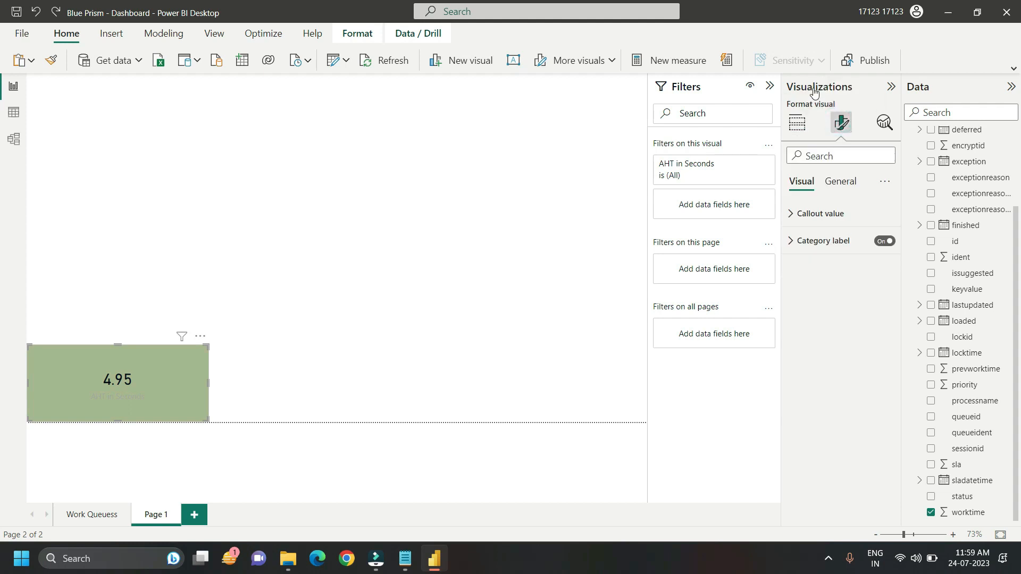
left_click(795, 215)
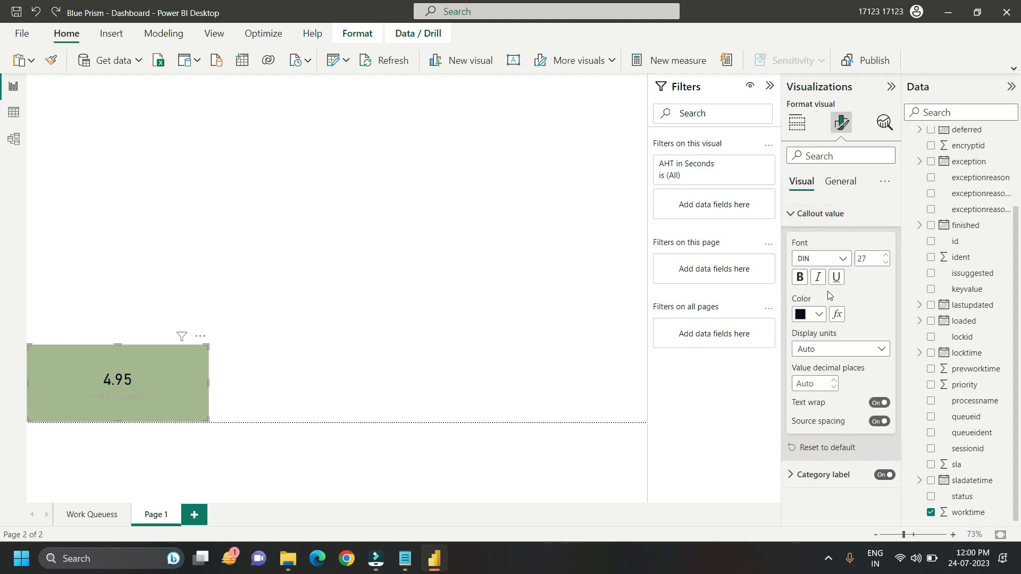
left_click(799, 277)
double_click(870, 257)
type("45")
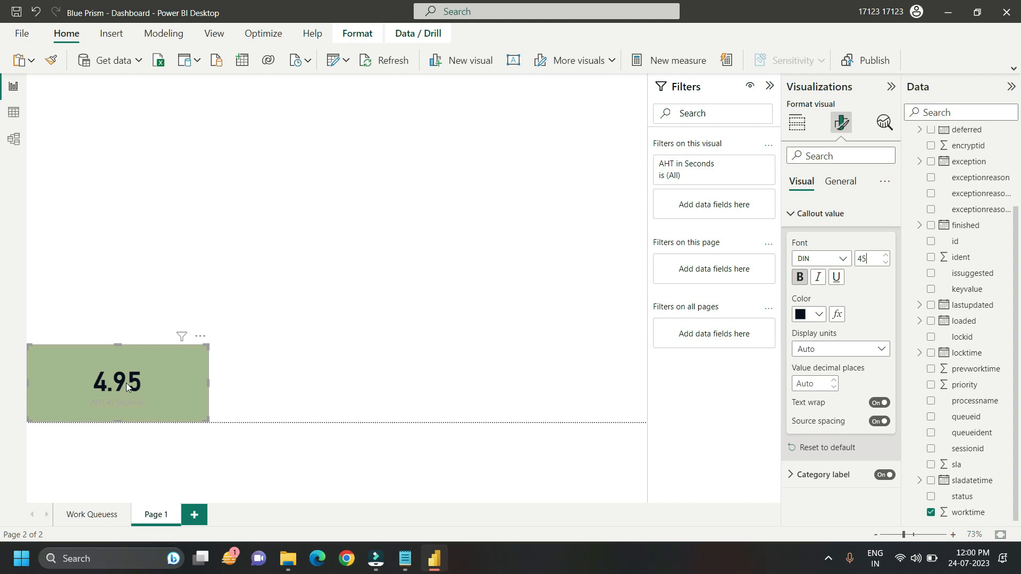
Step: Format the card's category label with bold near-black text and a larger font size
left_click(793, 480)
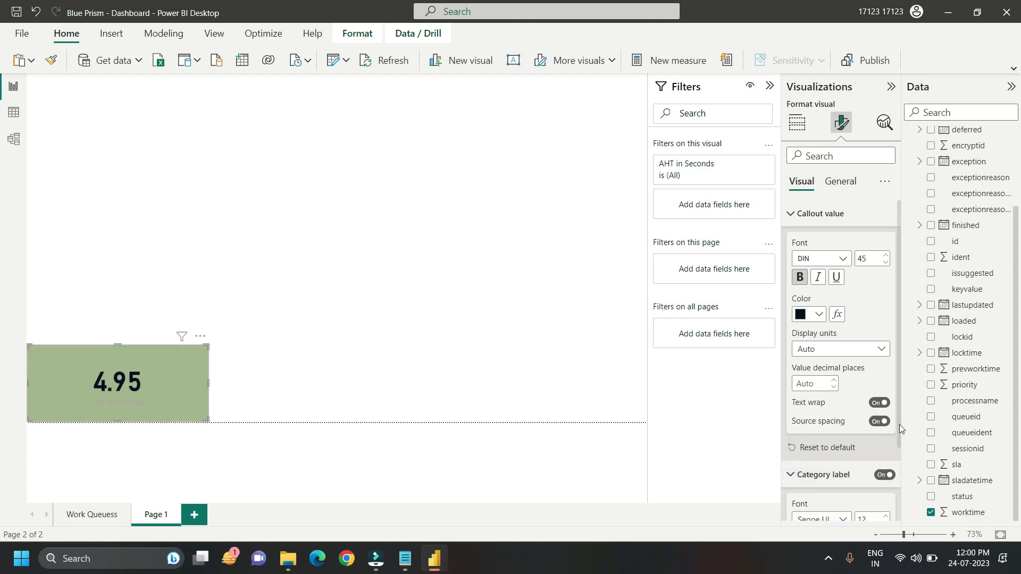
scroll(899, 424, "down", 3)
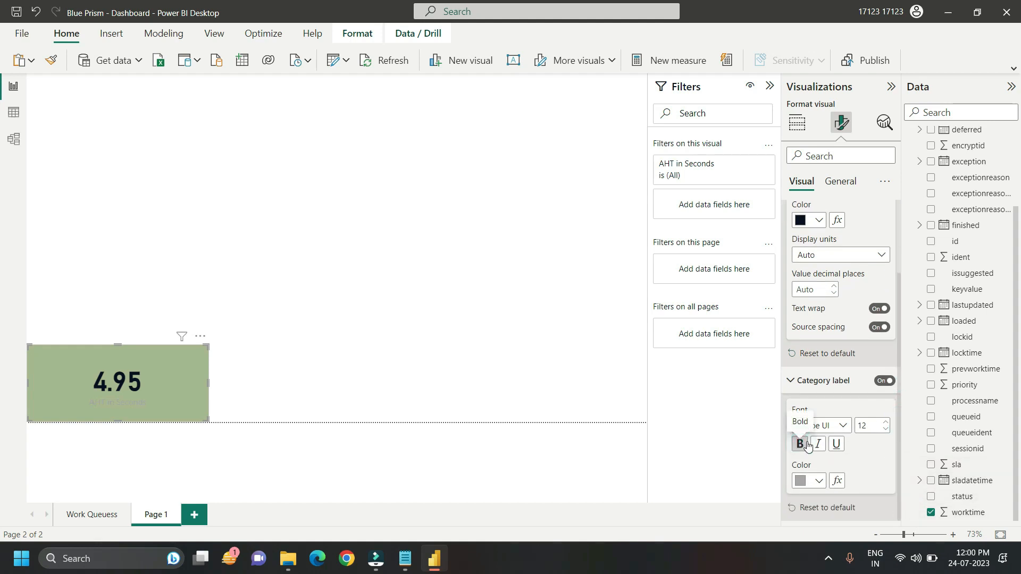
left_click(806, 481)
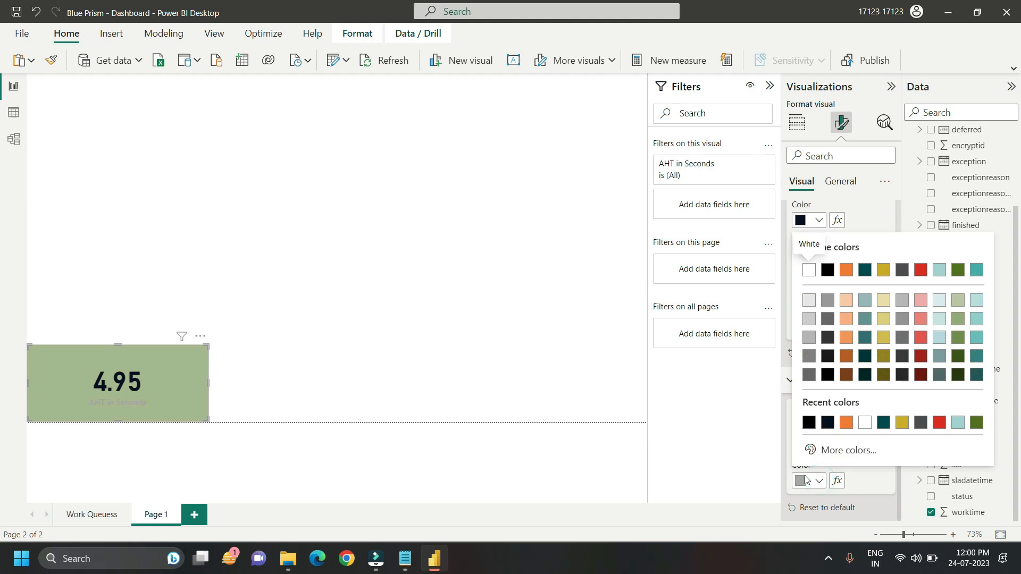
left_click(827, 424)
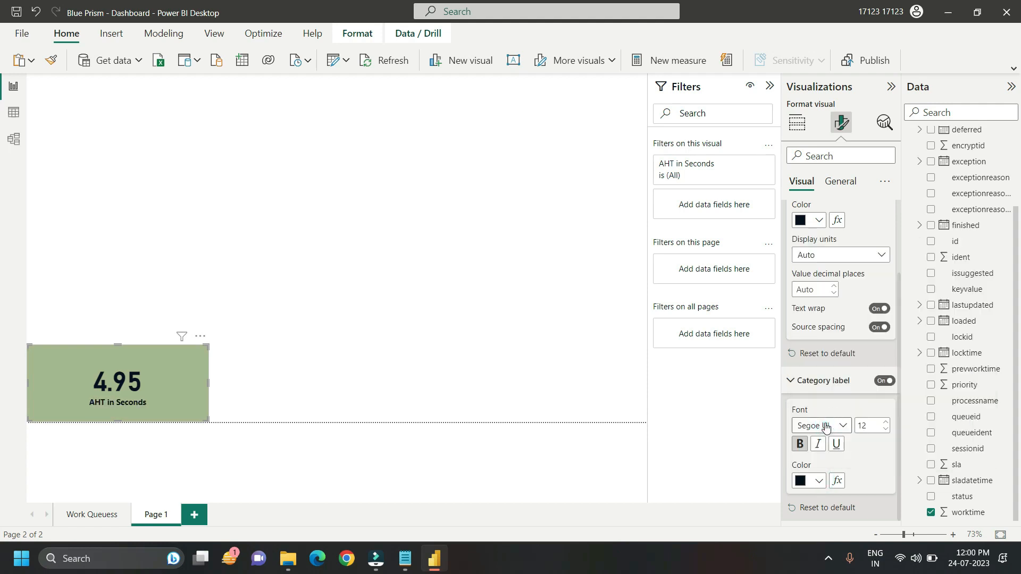
double_click(865, 425)
type("35")
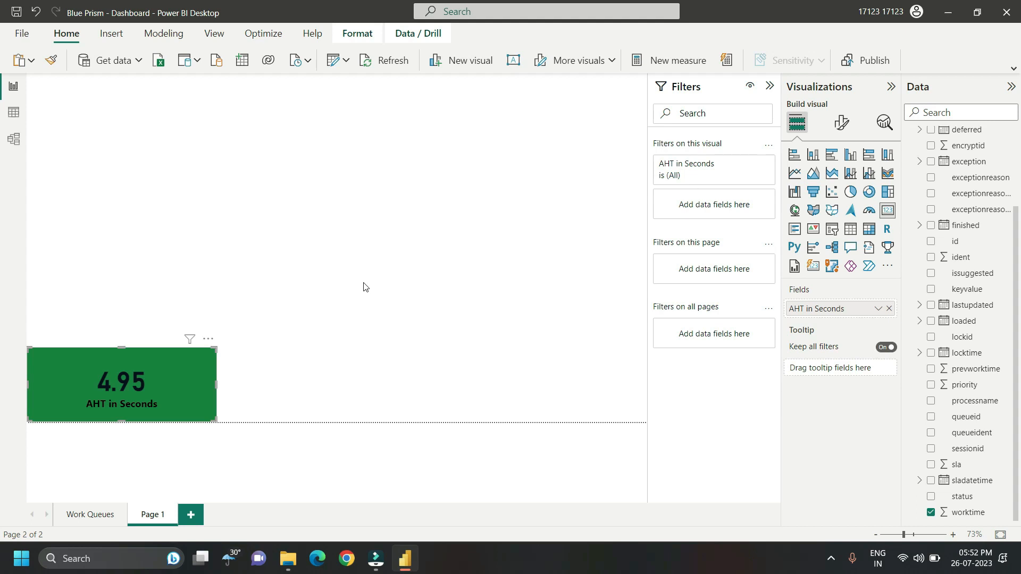
Step: Add a slicer to the page and populate it with the name column from the BPAWorkQueue table
left_click(364, 287)
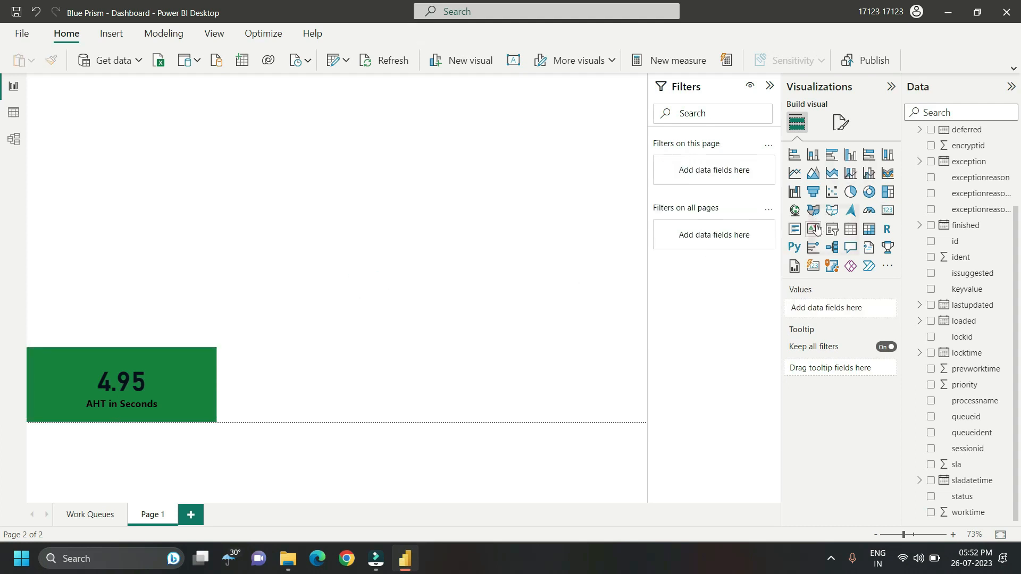
left_click(832, 234)
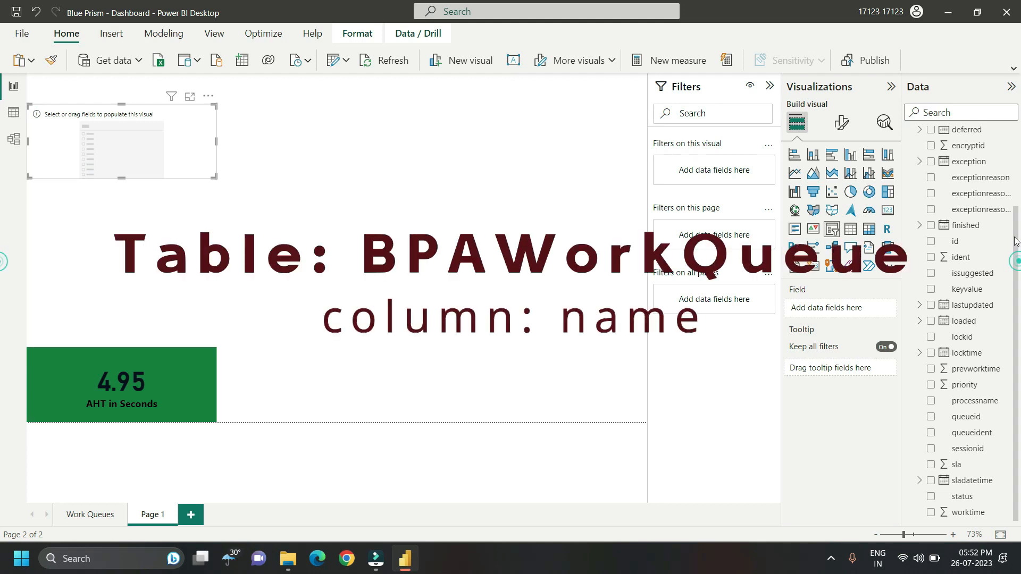
scroll(1017, 172, "up", 5)
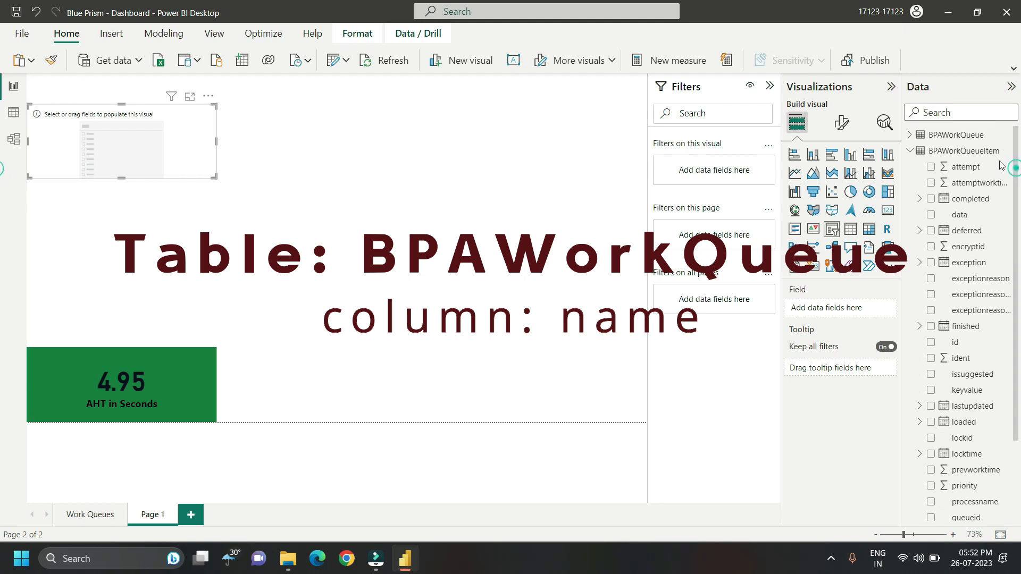
left_click(910, 151)
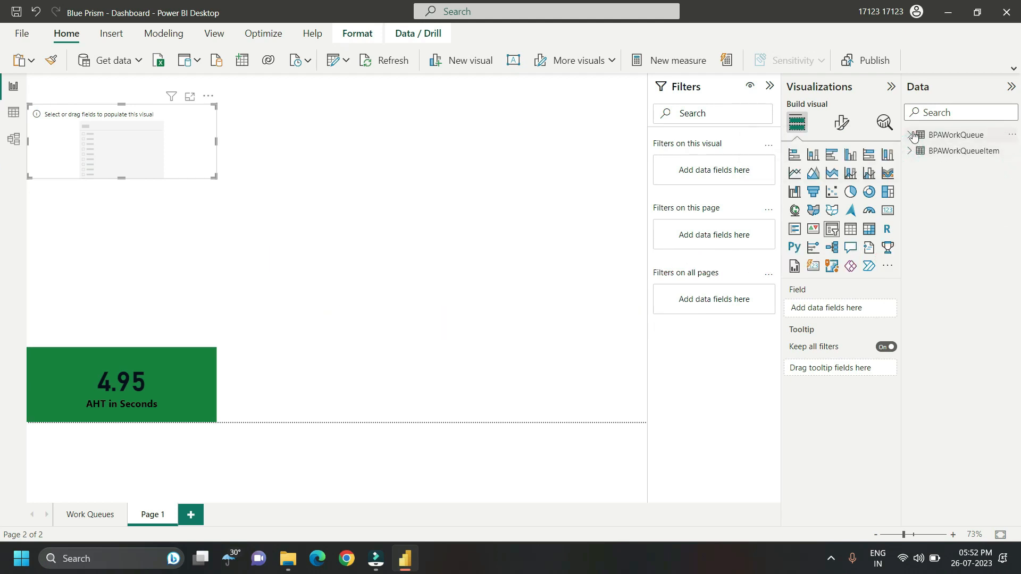
left_click(910, 135)
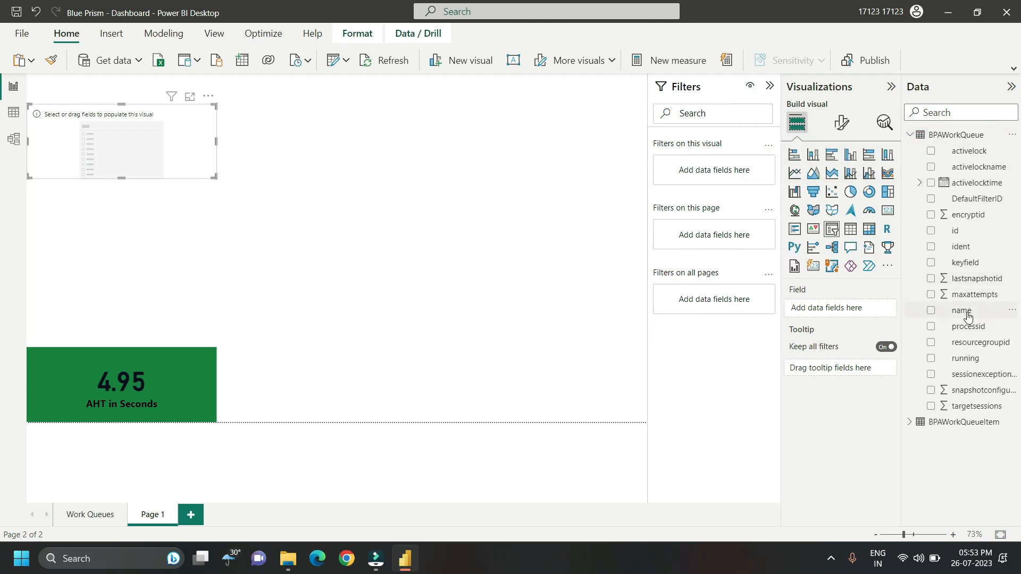
left_click_drag(967, 316, 850, 314)
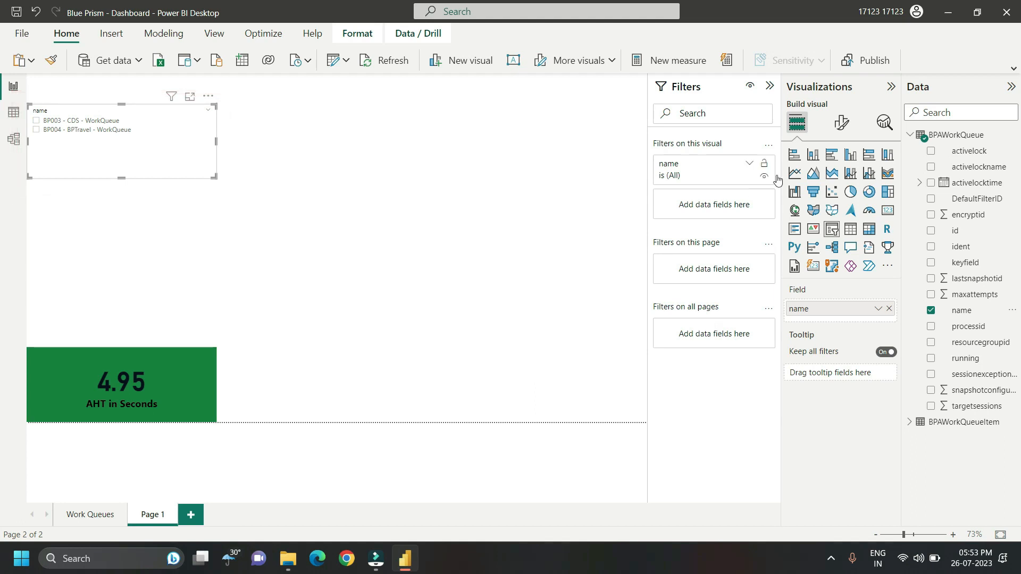
Step: Set the queue name slicer's style to Dropdown
left_click(839, 124)
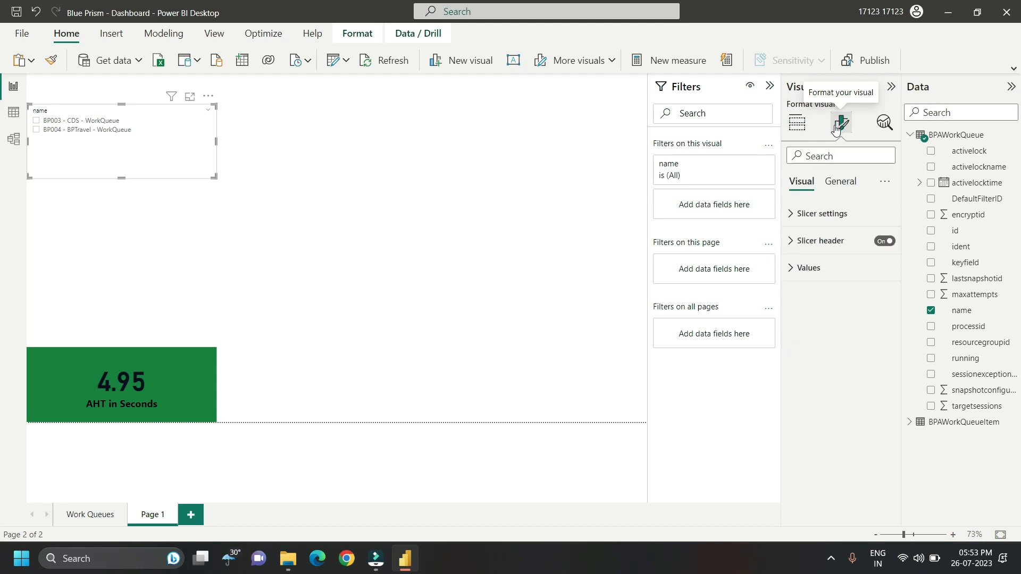
left_click(792, 214)
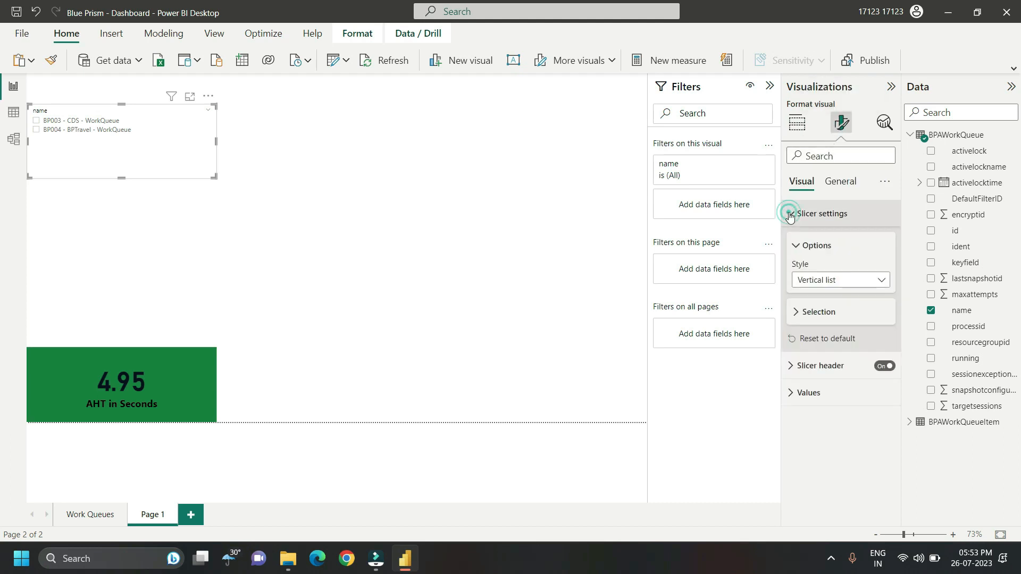
left_click(881, 282)
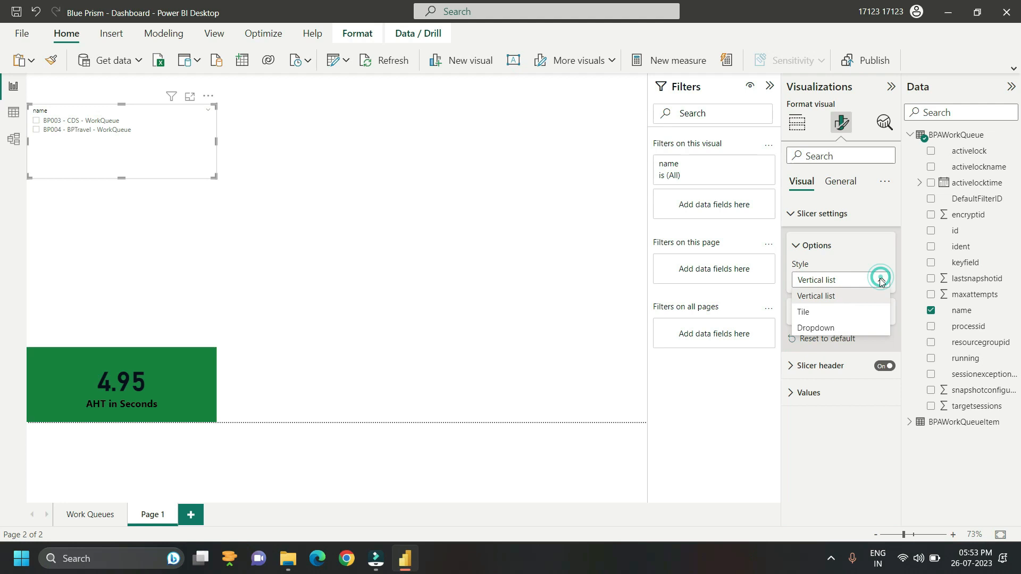
left_click(828, 326)
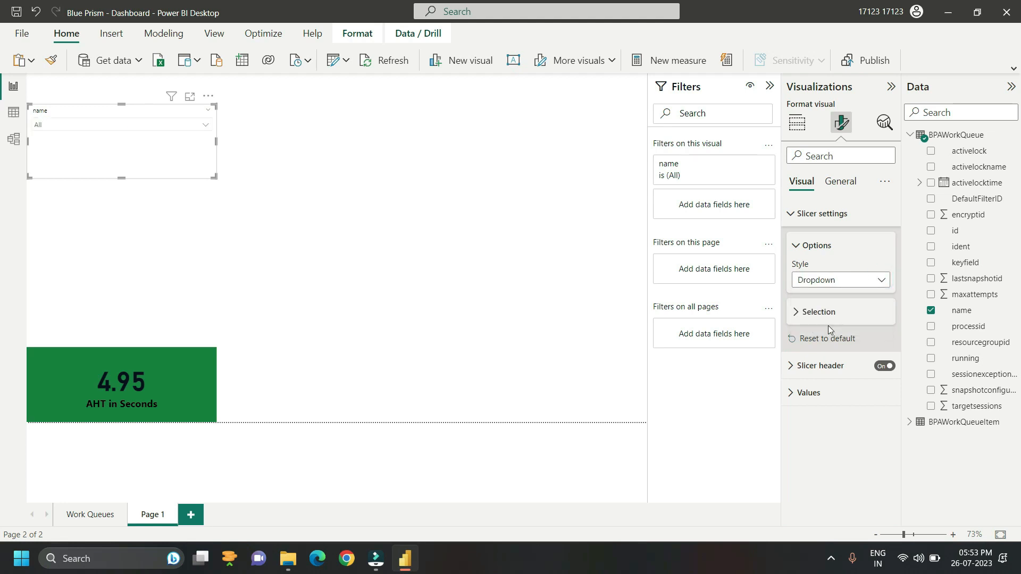
Step: Turn off multi-select with CTRL, turn on the "Select all" option, and hide the slicer header
left_click(798, 315)
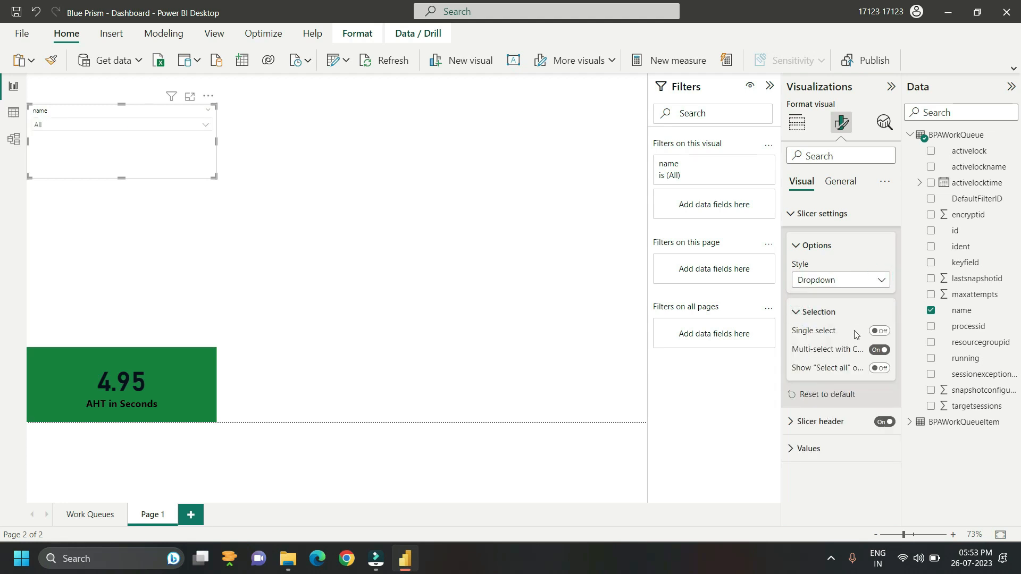
left_click(877, 350)
left_click(880, 368)
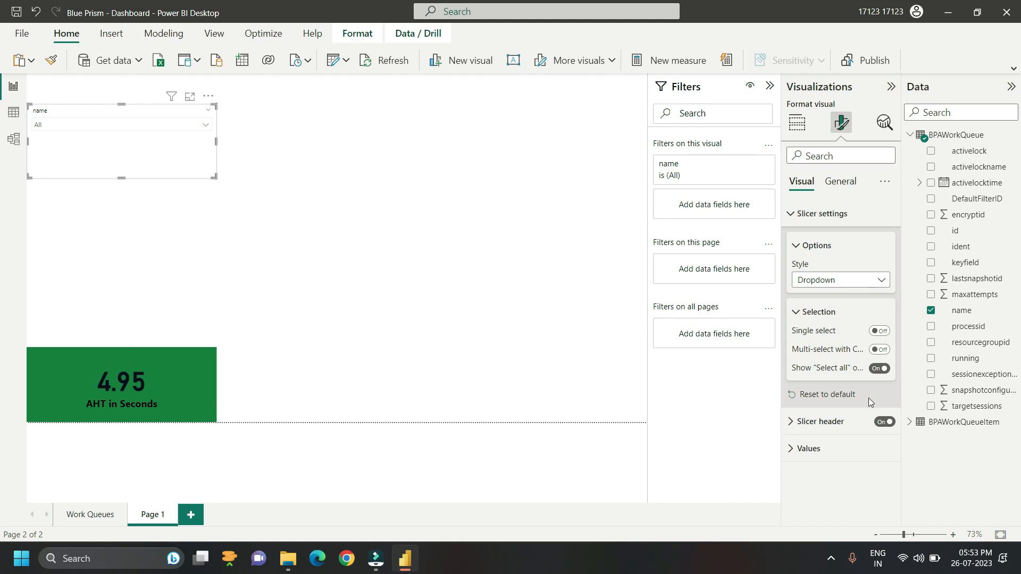
left_click(884, 423)
Step: Format the slicer values with bold black text at font size 15 and 3 px padding
left_click(791, 452)
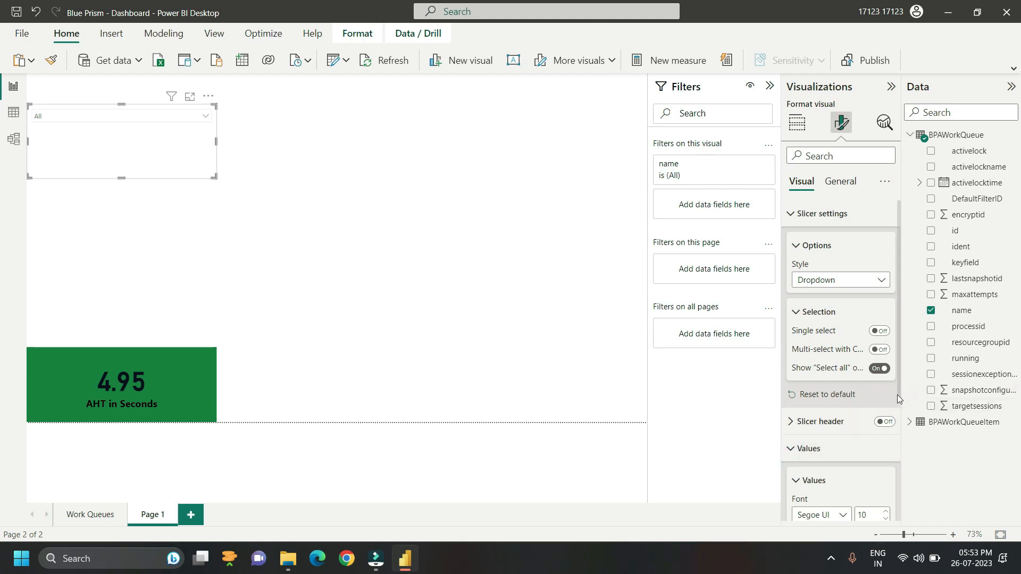
left_click_drag(901, 391, 898, 477)
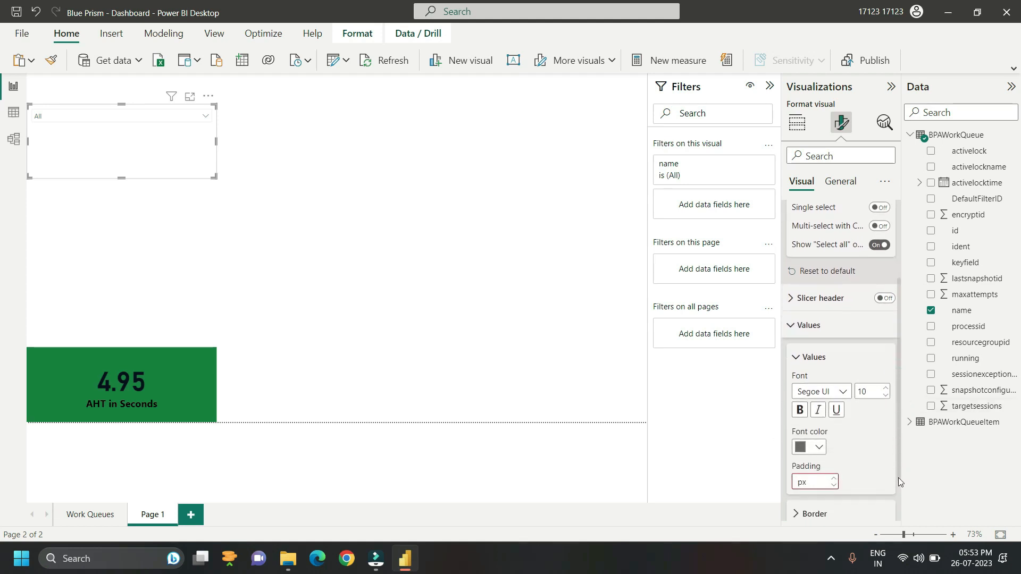
scroll(854, 449, "down", 1)
left_click(819, 418)
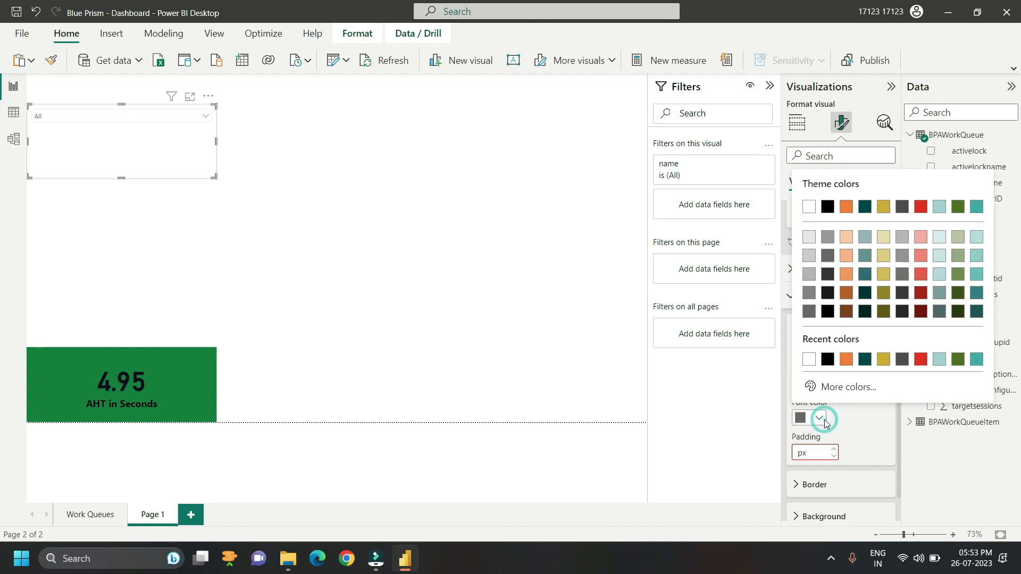
left_click(827, 360)
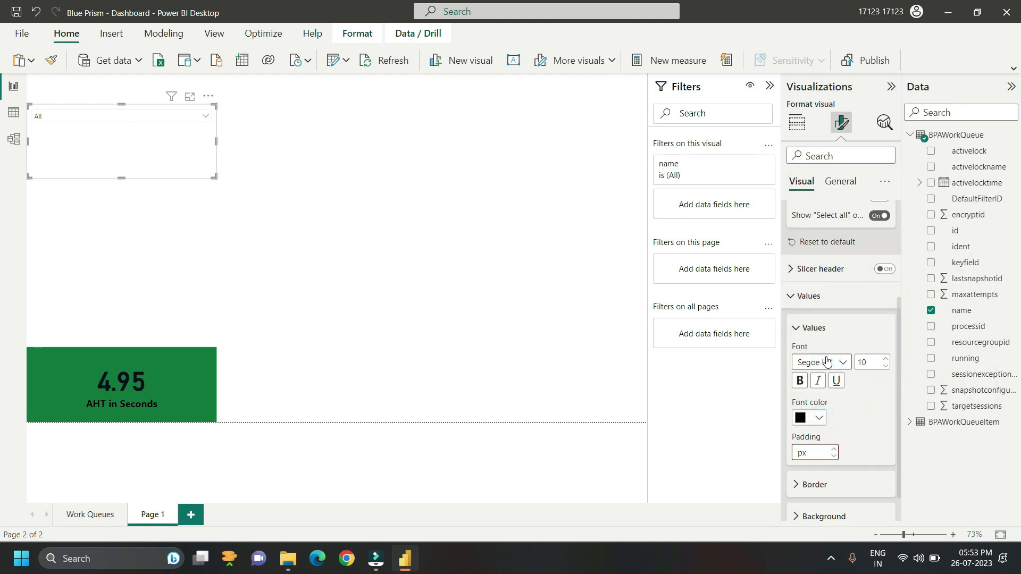
left_click(800, 381)
double_click(870, 365)
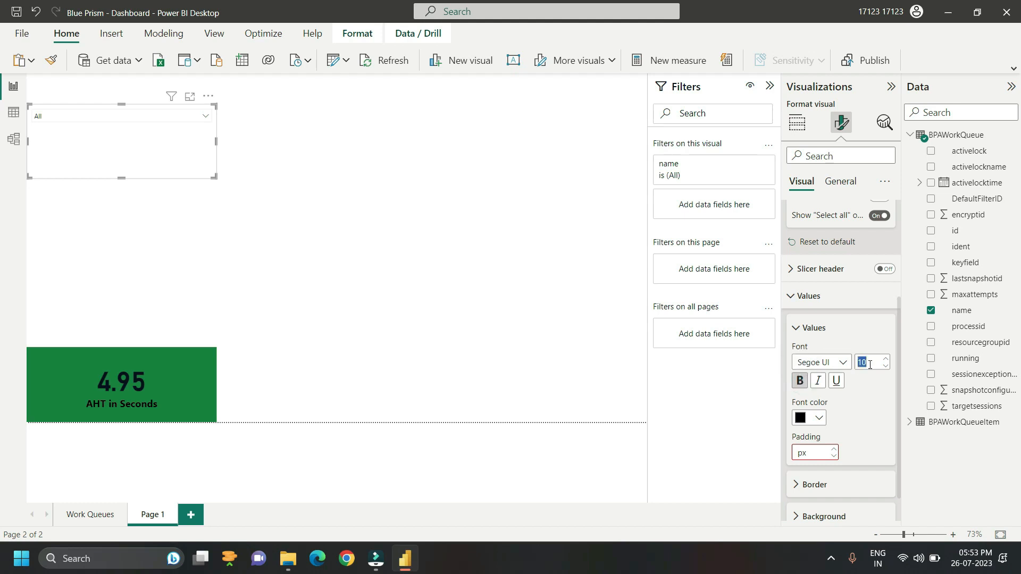
type("15")
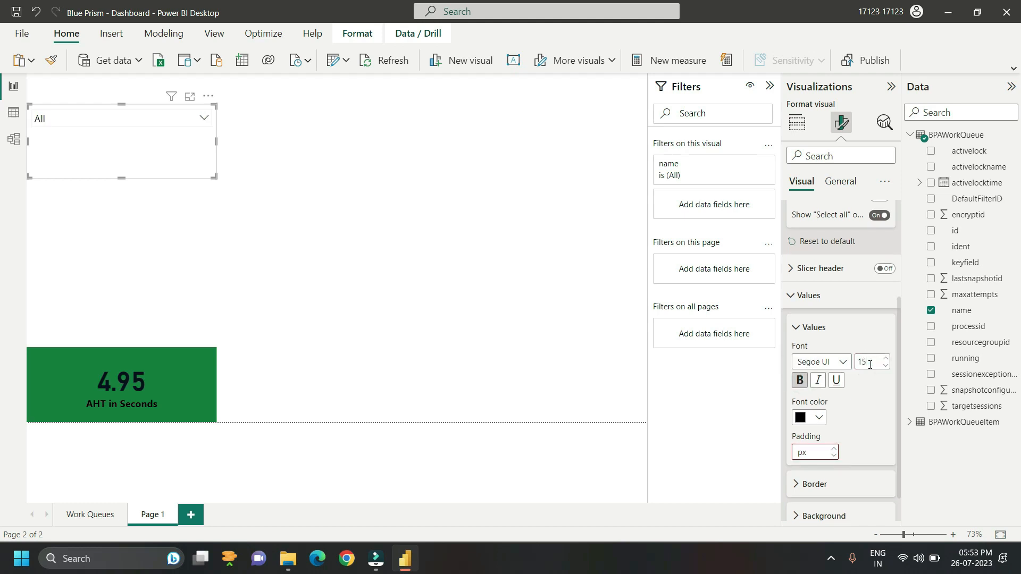
left_click(810, 453)
type("39")
key("BackSpace")
Step: Turn on the slicer's title and set its text to "Select a Queue"
left_click(846, 184)
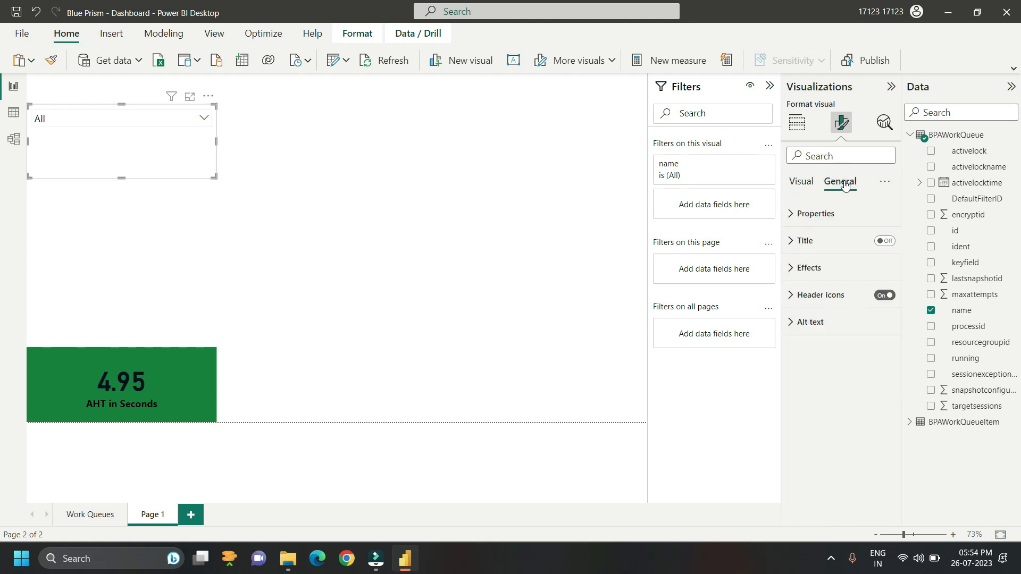
left_click(891, 242)
left_click(790, 241)
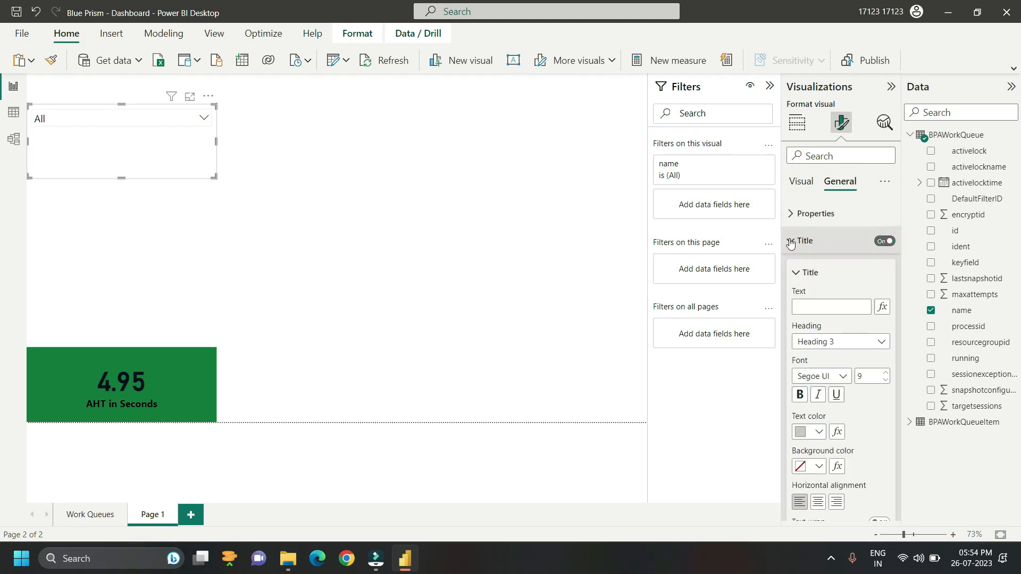
left_click(806, 306)
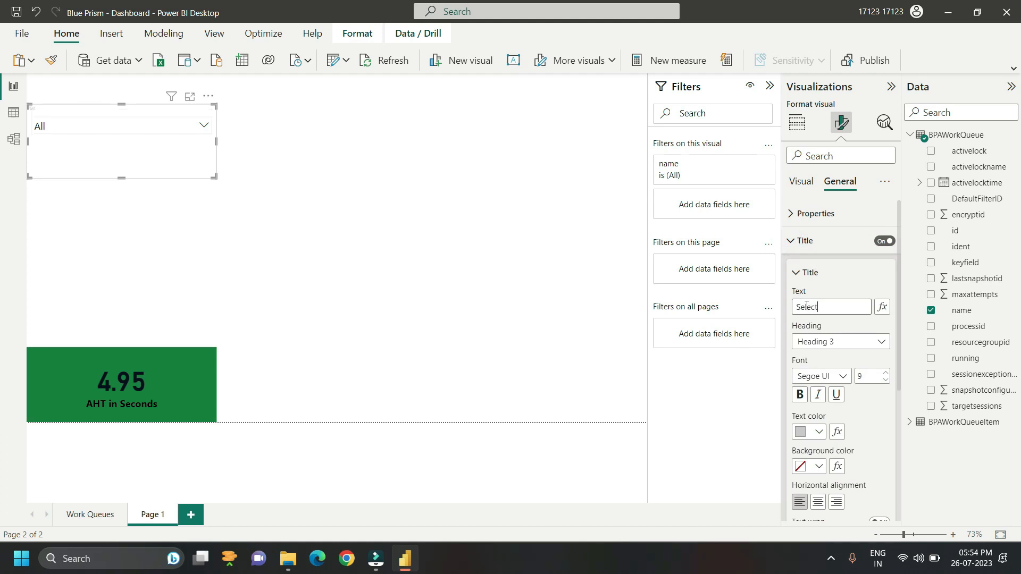
type("Select q Queue")
left_click(824, 308)
key("BackSpace")
type("a")
Step: Format the slicer title as bold size 20 white text on a black background
double_click(872, 374)
type("20")
left_click(800, 394)
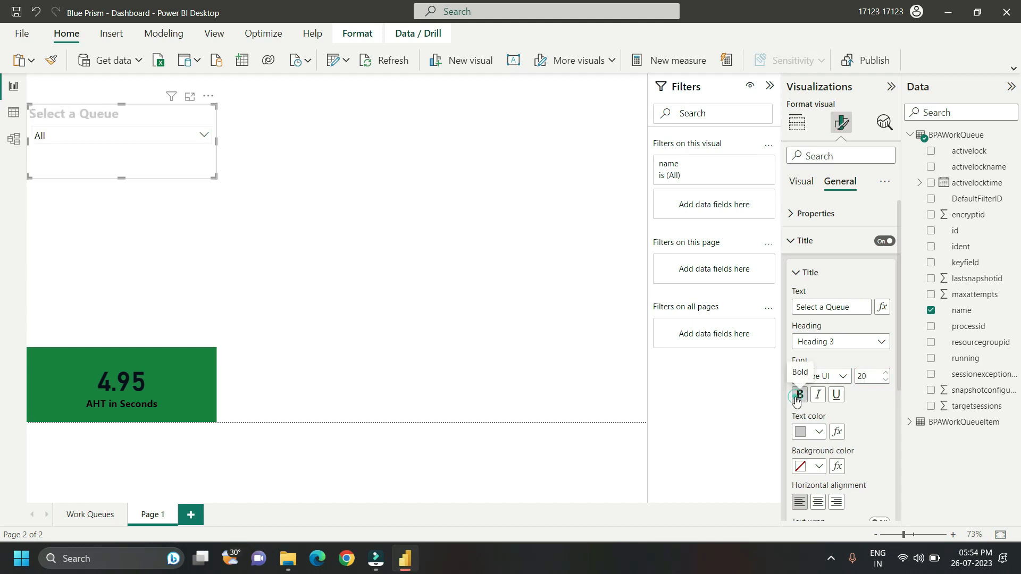
left_click(818, 436)
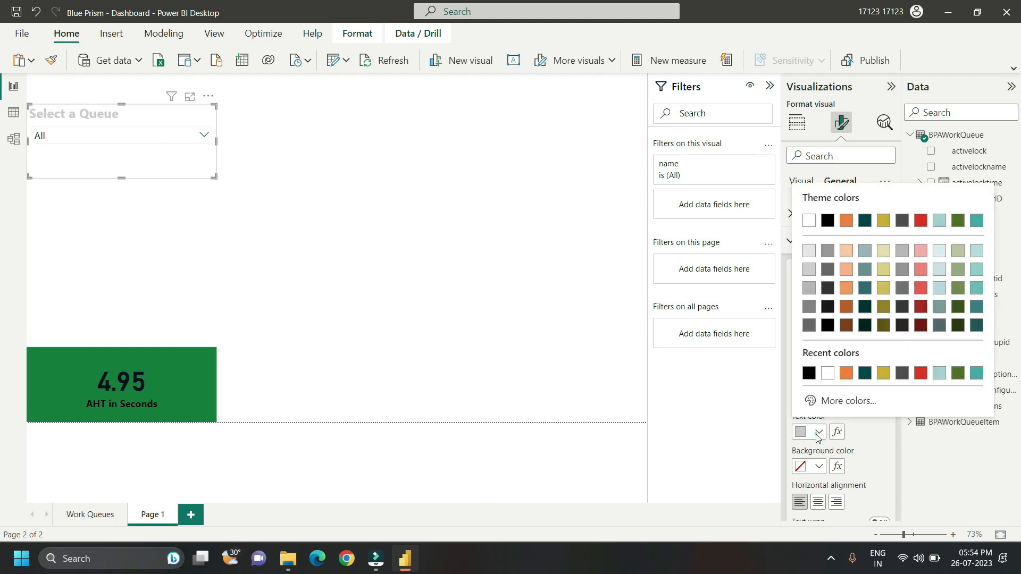
left_click(827, 374)
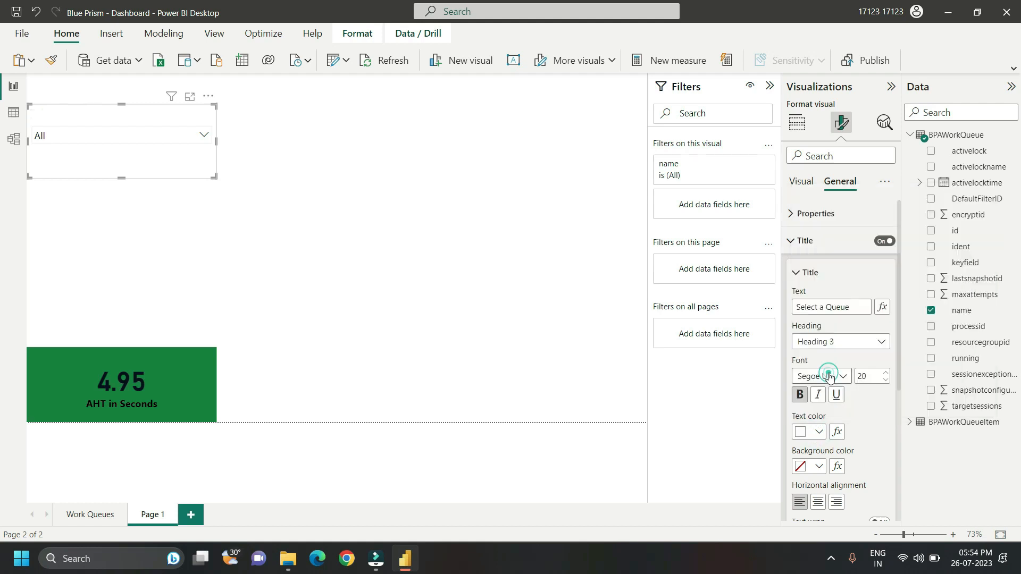
left_click(820, 471)
left_click(828, 377)
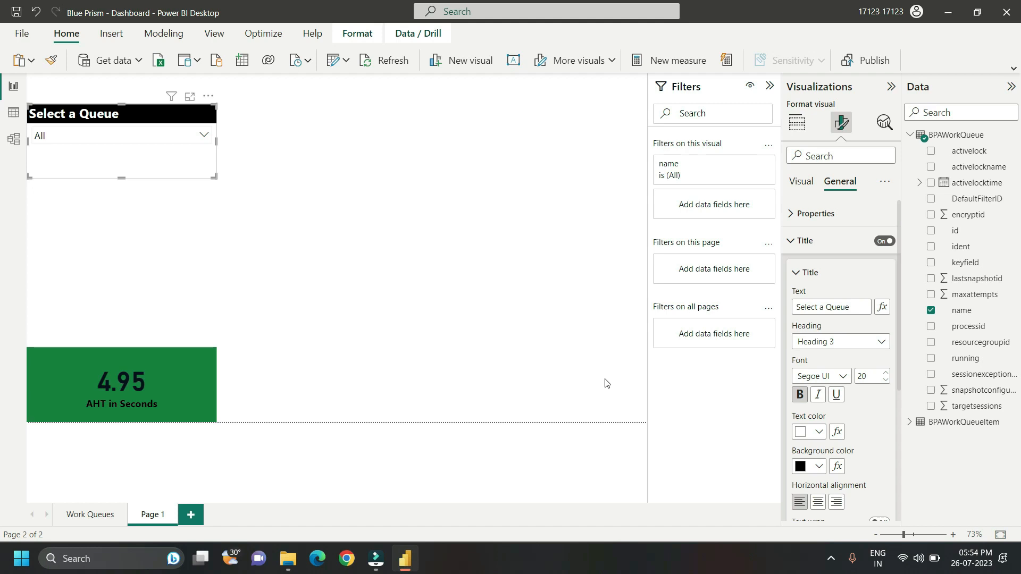
Step: Test the queue slicer with BP003 - CDS - WorkQueue and BP004 - BPTravel - WorkQueue individually, then select all queues
left_click(204, 136)
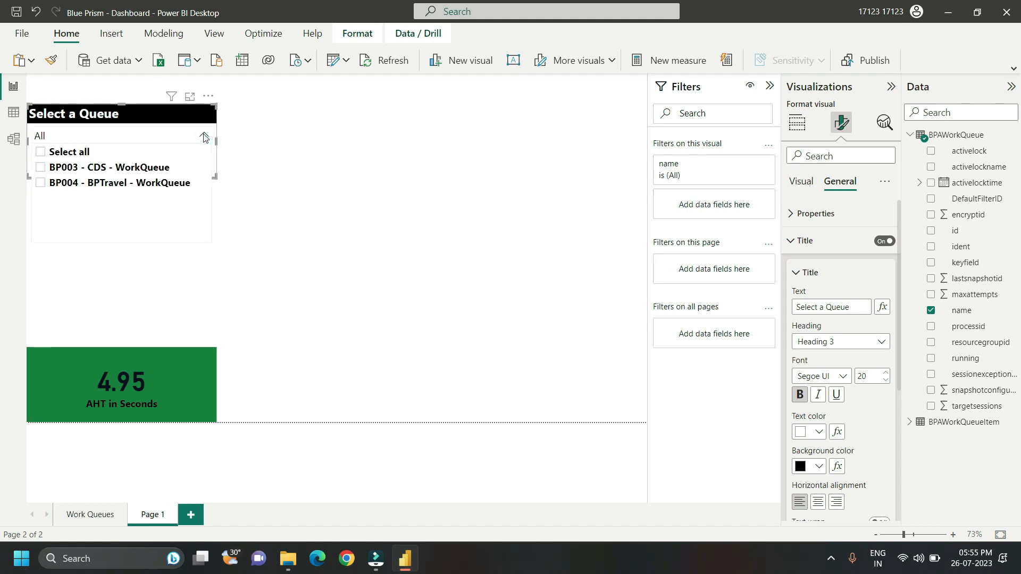
left_click(49, 168)
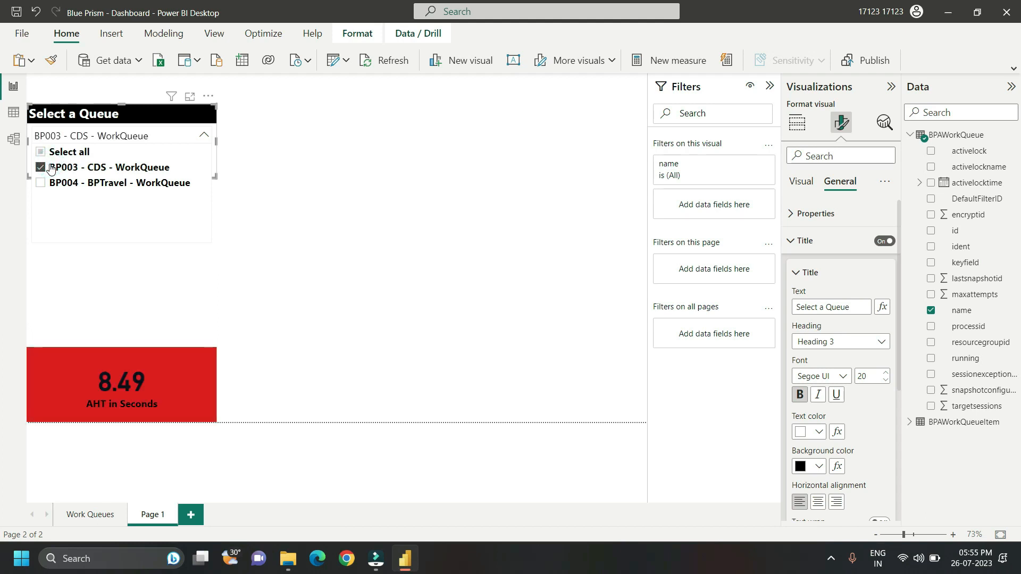
left_click(50, 168)
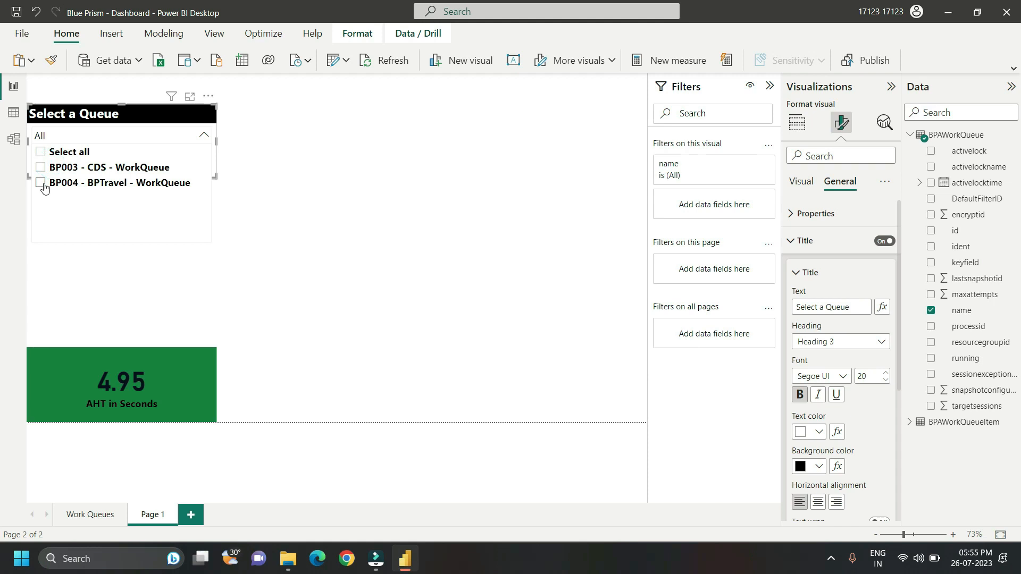
left_click(41, 183)
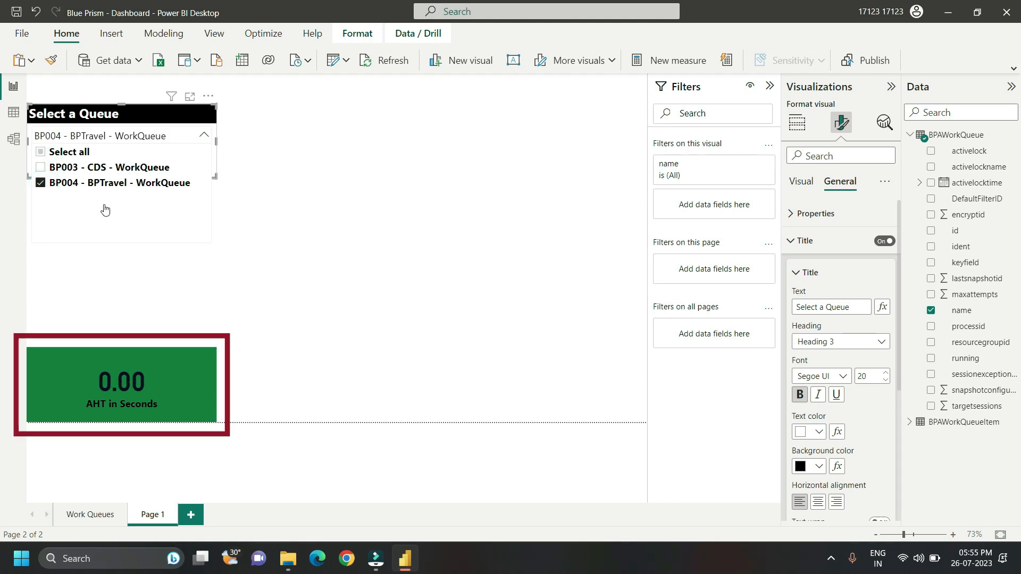
left_click(190, 135)
left_click(189, 135)
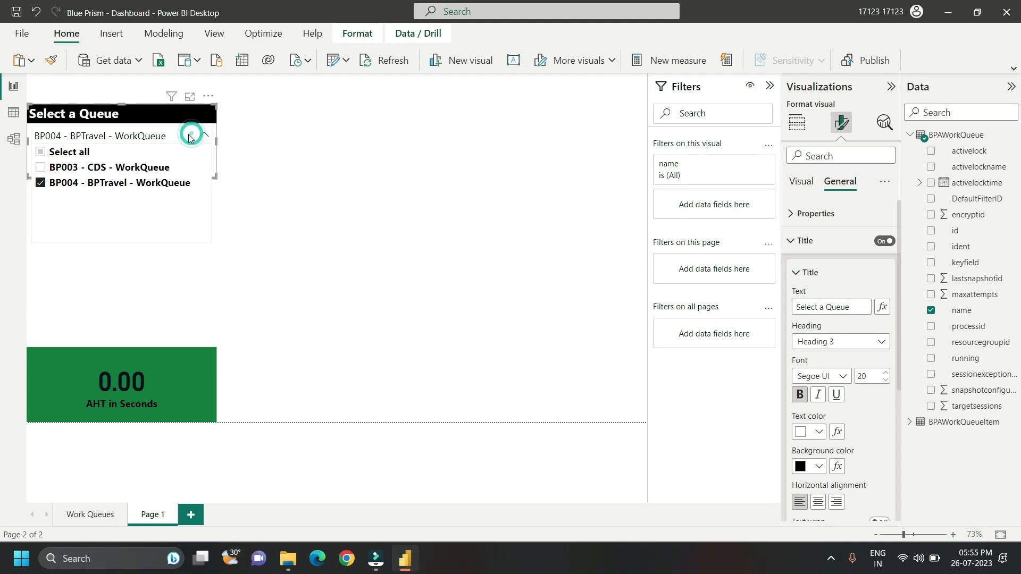
left_click(40, 153)
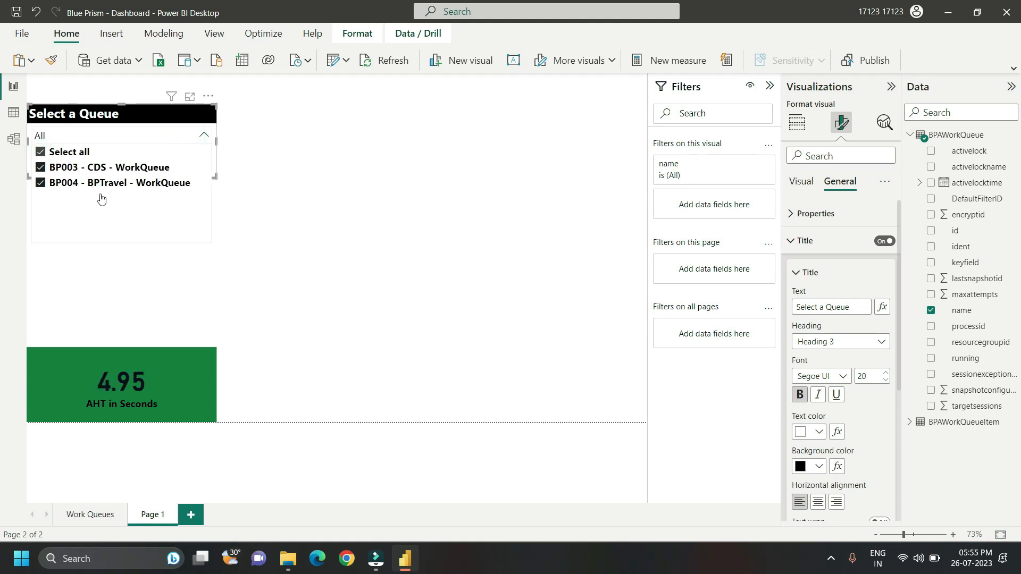
left_click(133, 261)
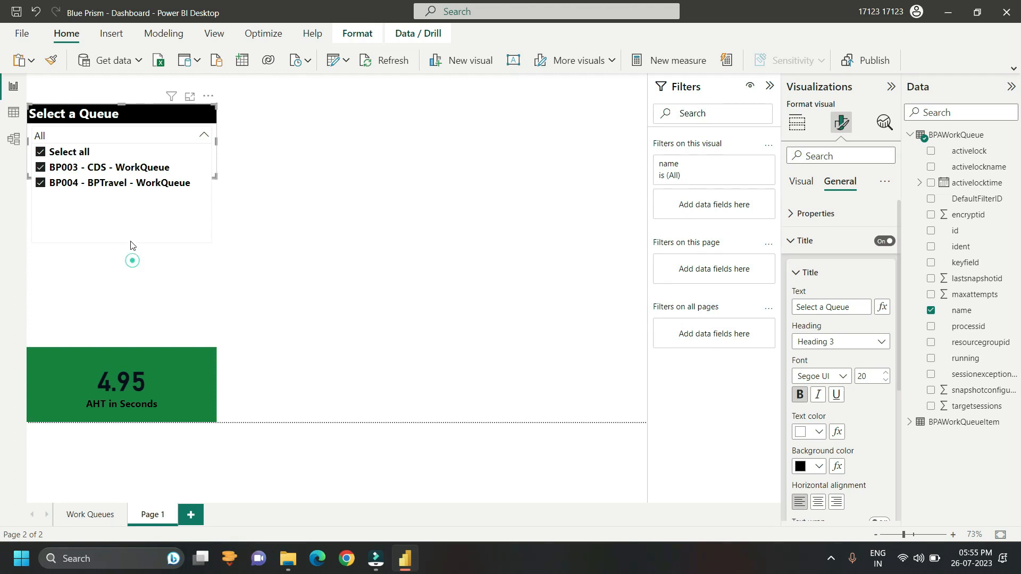
Step: Move the "Select a Queue" slicer up to the top edge of the report page
left_click(132, 121)
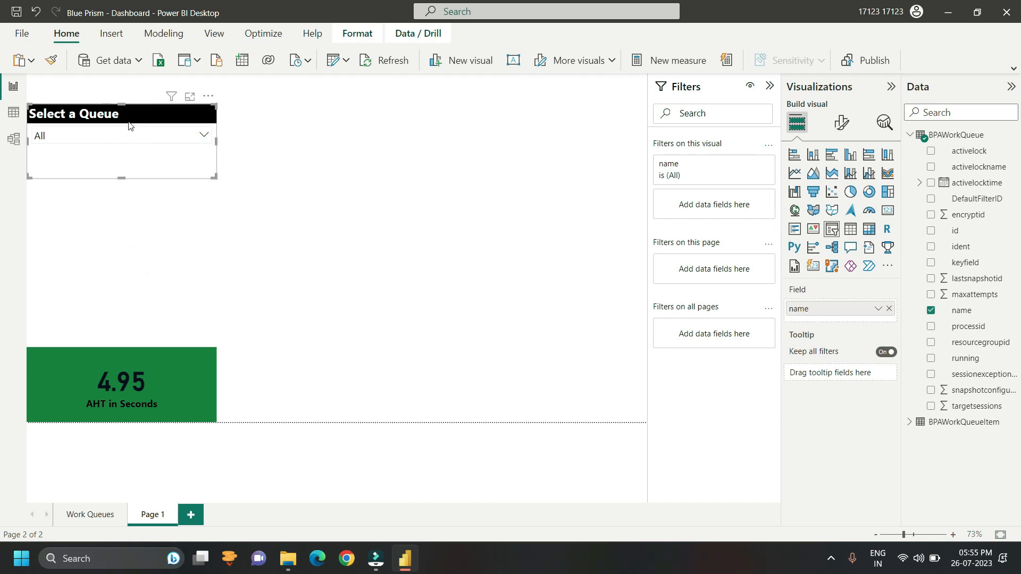
left_click_drag(128, 120, 121, 89)
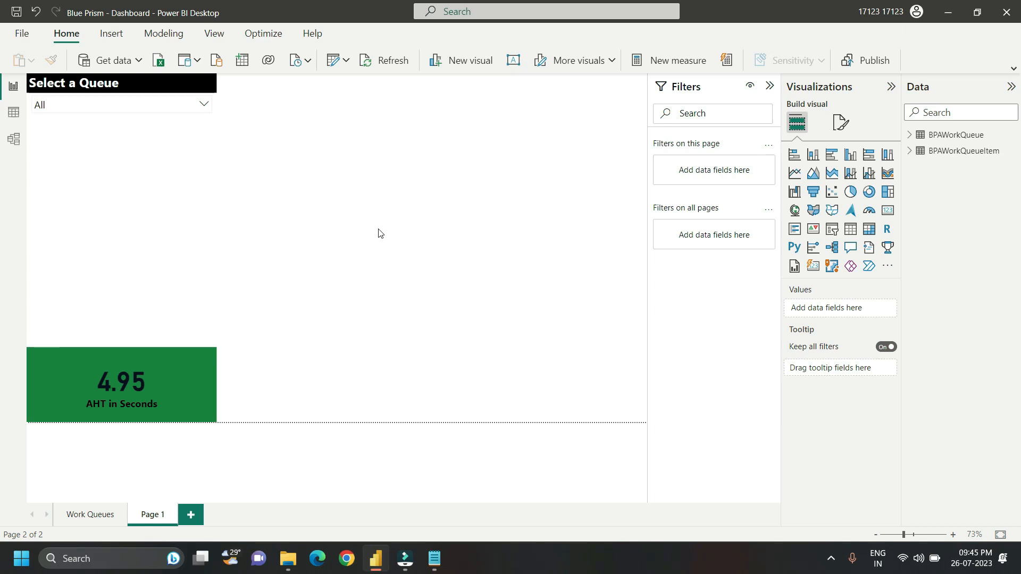
Step: Add a donut chart and resize it to fill the gap between the queue slicer and the AHT card
left_click(870, 193)
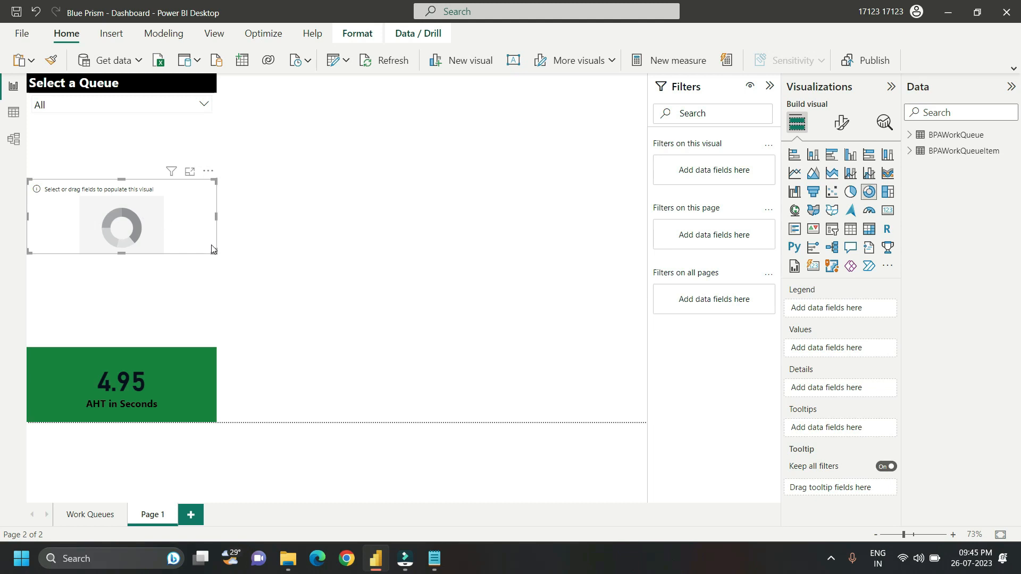
left_click_drag(212, 250, 212, 335)
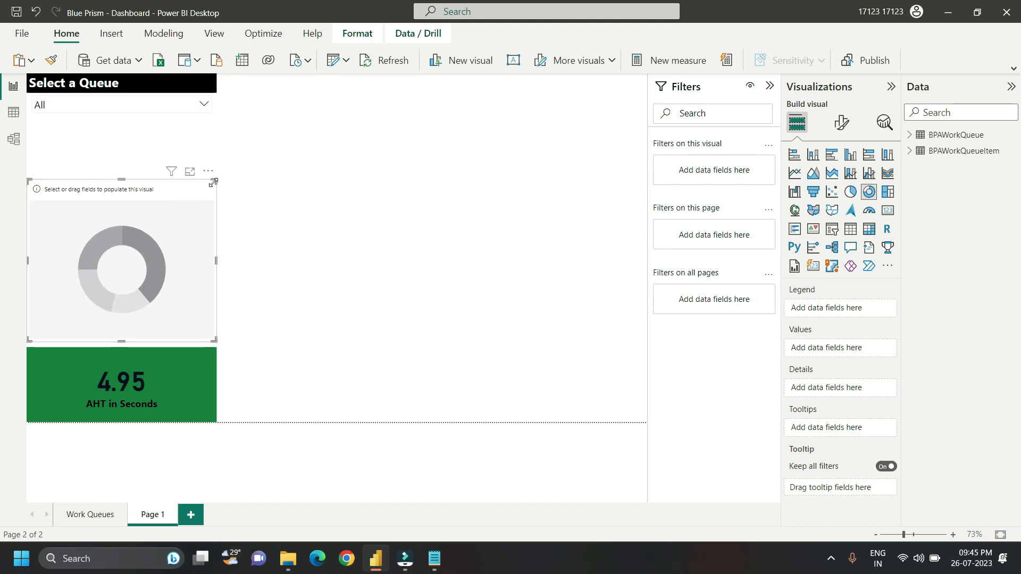
left_click_drag(215, 181, 214, 150)
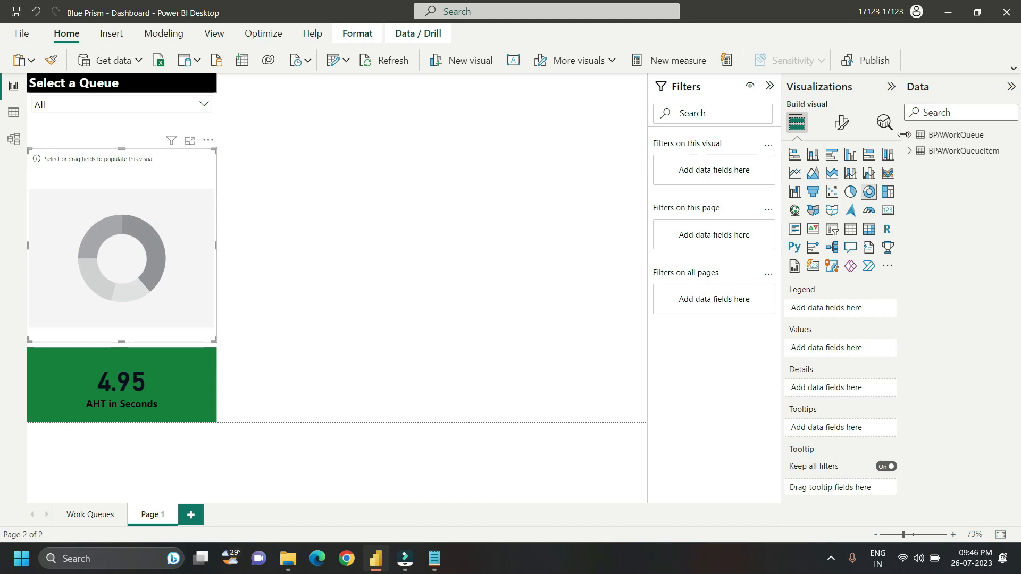
Step: Set the donut chart's legend to status and its values to the count of id from BPAWorkQueueItem
left_click(909, 151)
scroll(1016, 233, "down", 3)
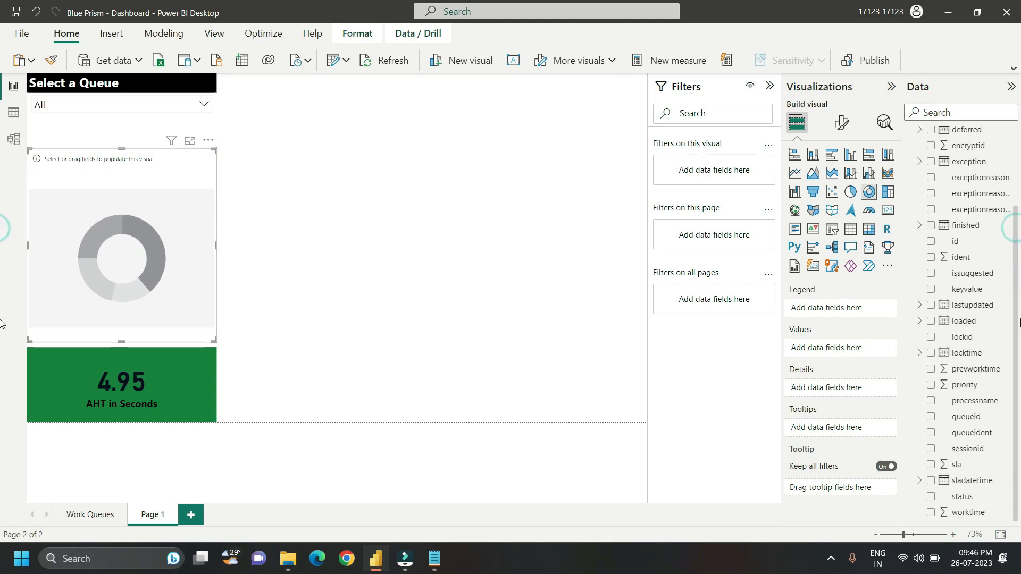
left_click_drag(967, 498, 852, 314)
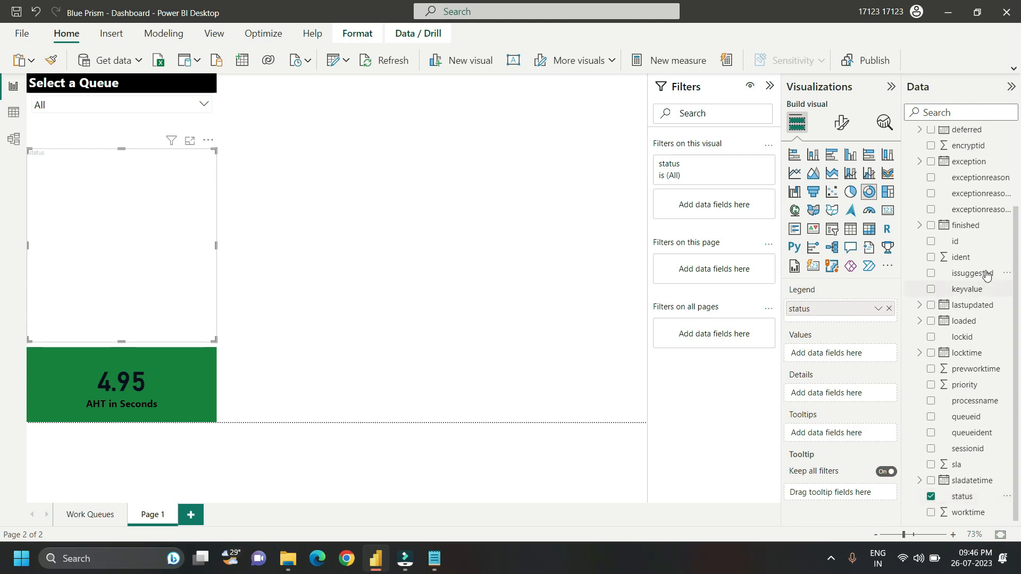
left_click_drag(981, 247, 862, 356)
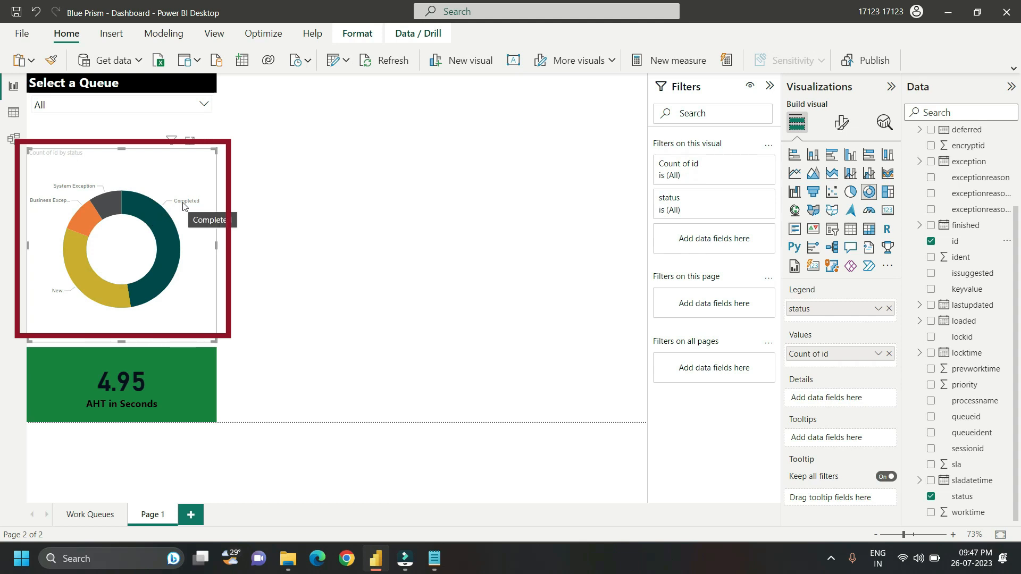
mouse_move(167, 251)
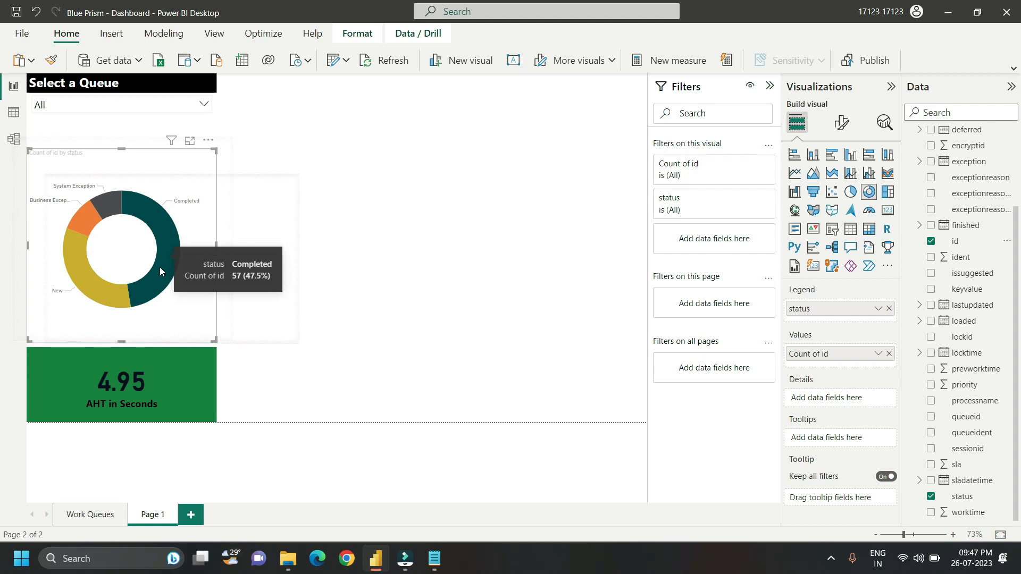
mouse_move(114, 291)
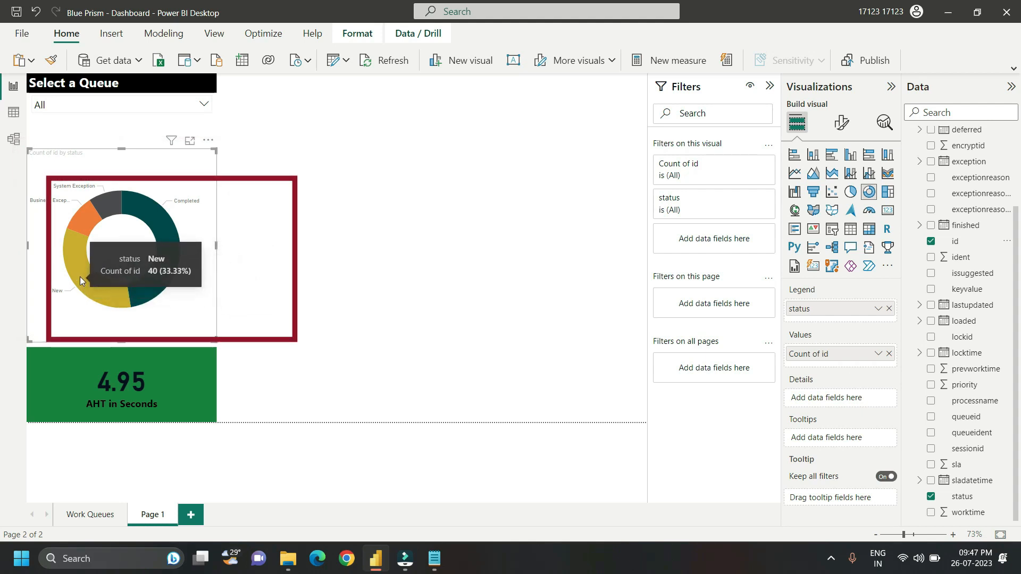
mouse_move(81, 218)
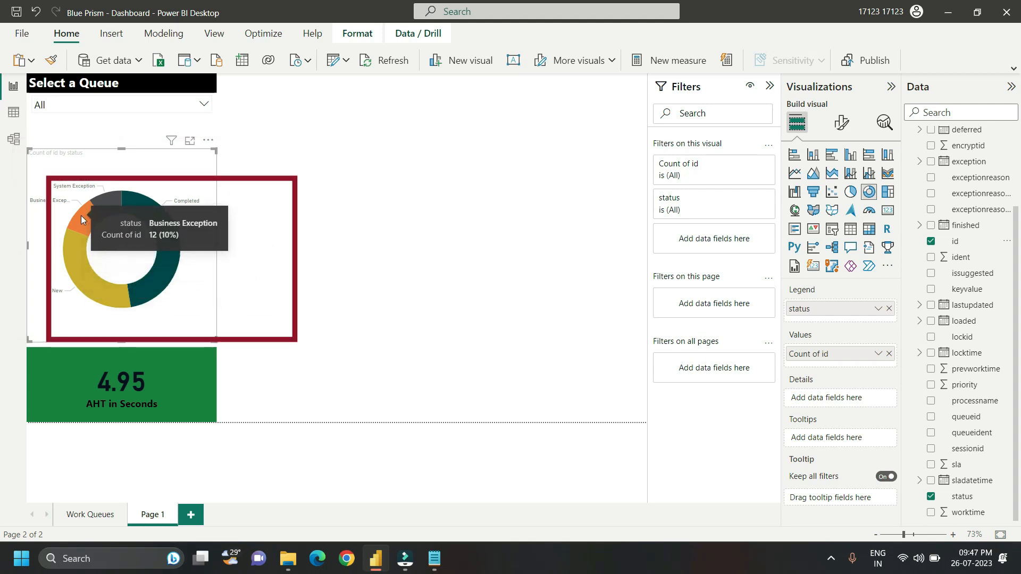
Step: Turn on the donut chart's legend and set its position to Bottom center
left_click(839, 122)
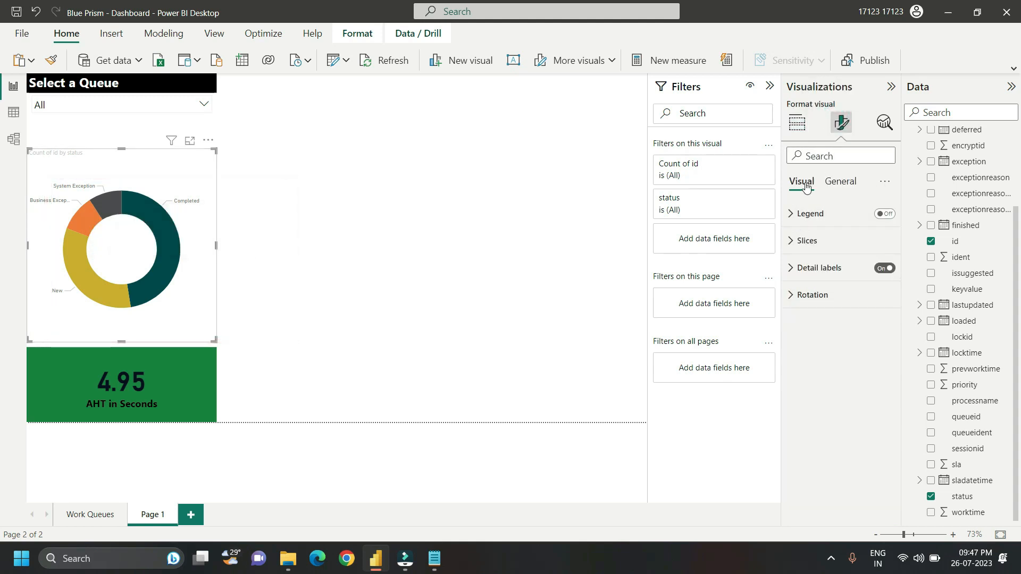
left_click(883, 214)
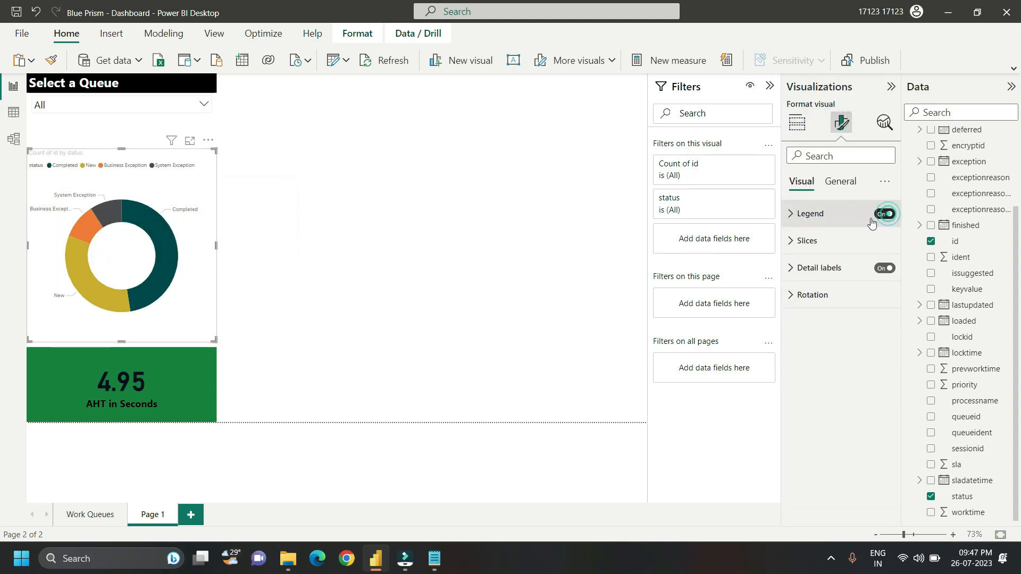
left_click(791, 217)
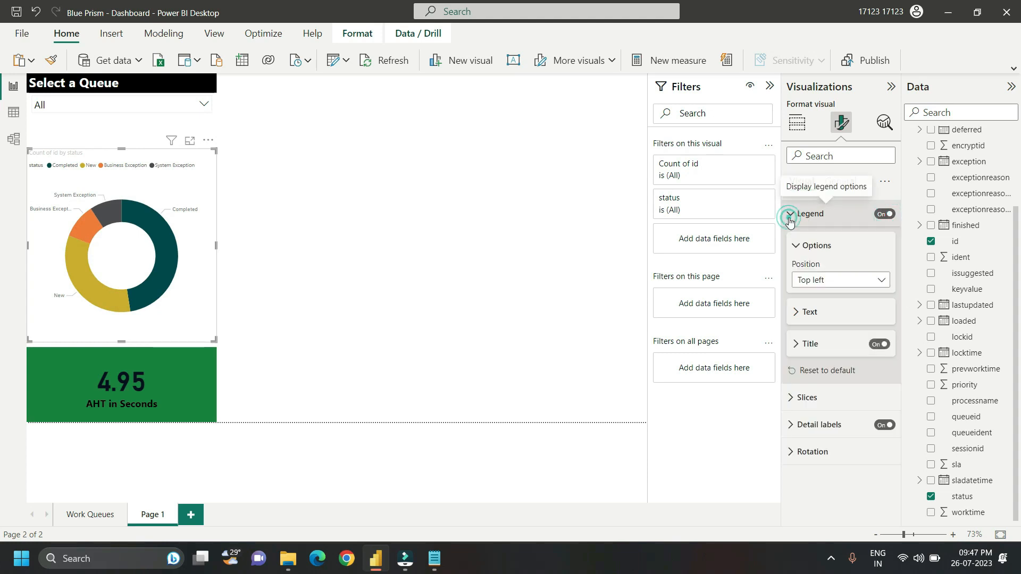
left_click(838, 280)
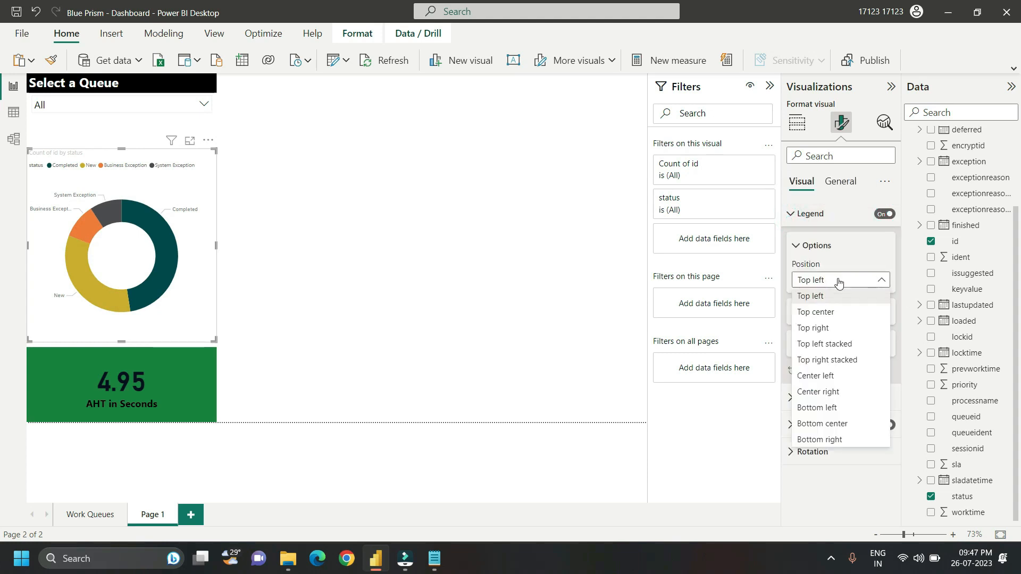
left_click(837, 424)
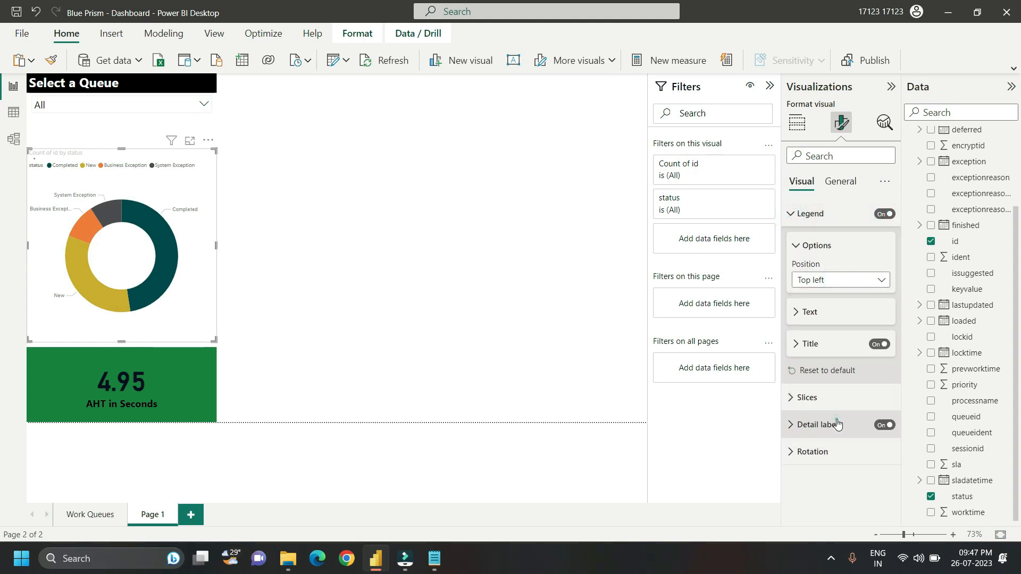
Step: Format the legend text in black at font size 12 and turn off the legend title
left_click(794, 317)
type("12")
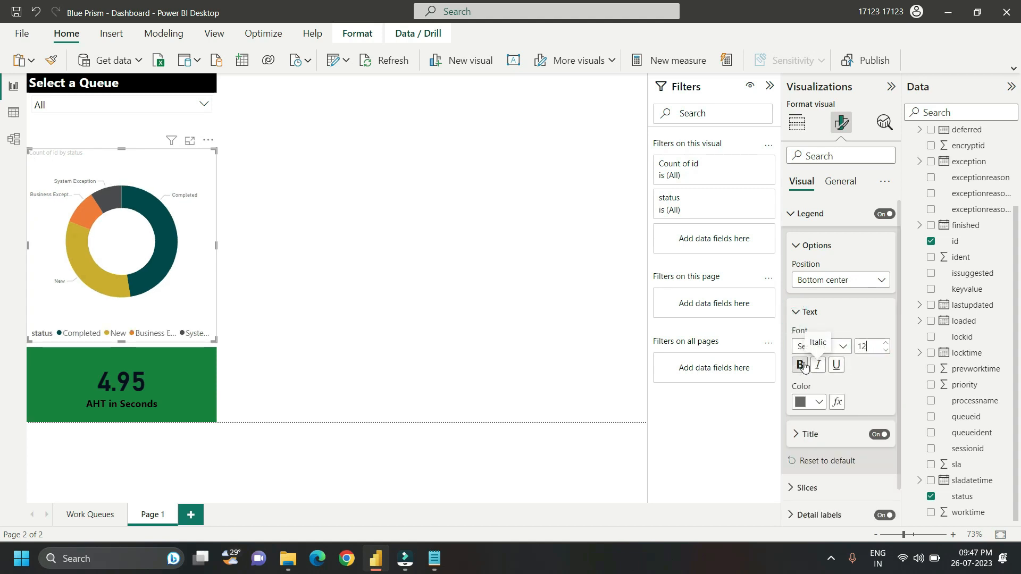
left_click(808, 402)
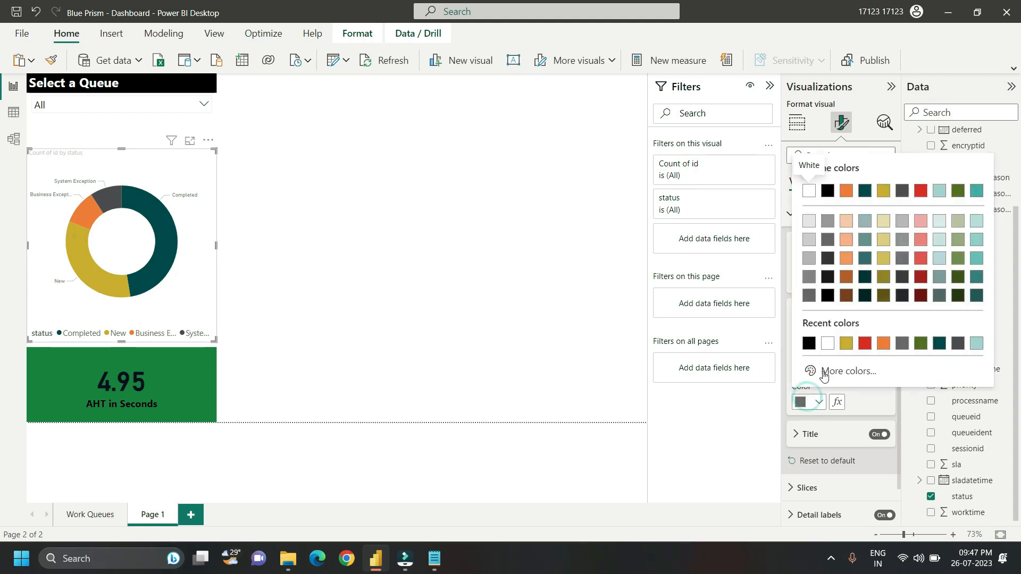
left_click(809, 341)
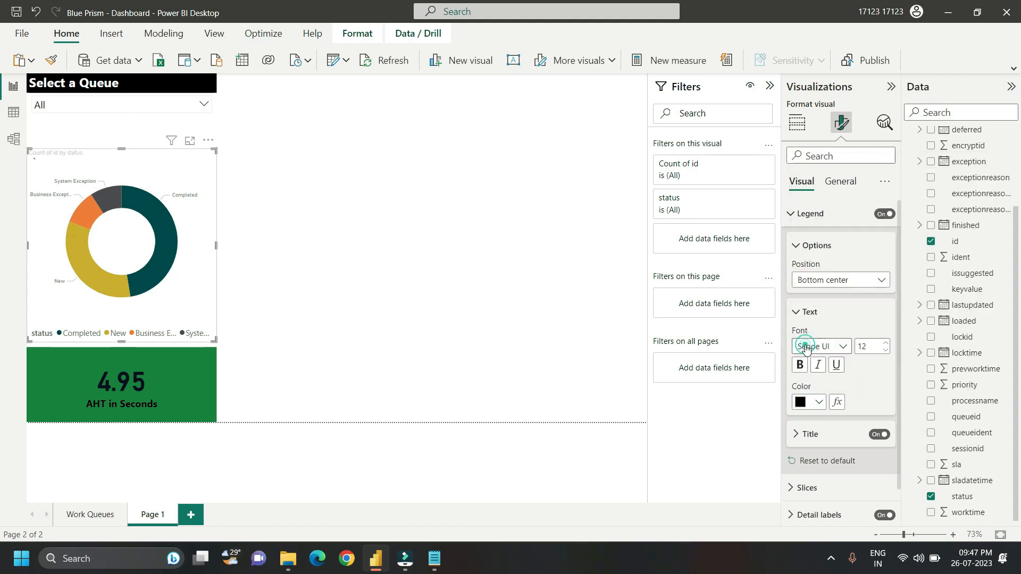
left_click(880, 435)
Step: Color the donut slices green for Completed, gray for New, and gold for Business Exception
scroll(851, 442, "down", 1)
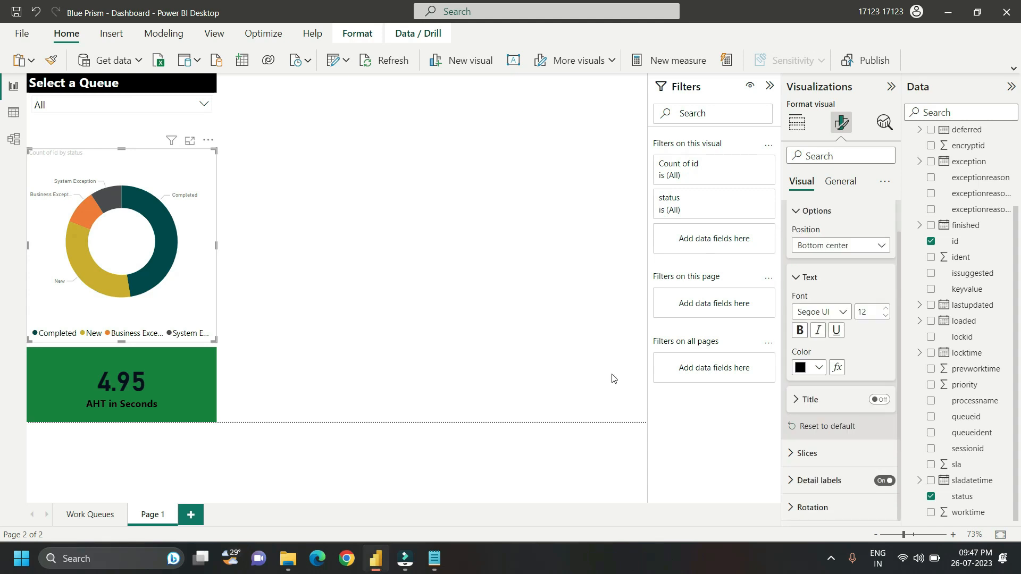
left_click(790, 453)
scroll(865, 367, "down", 3)
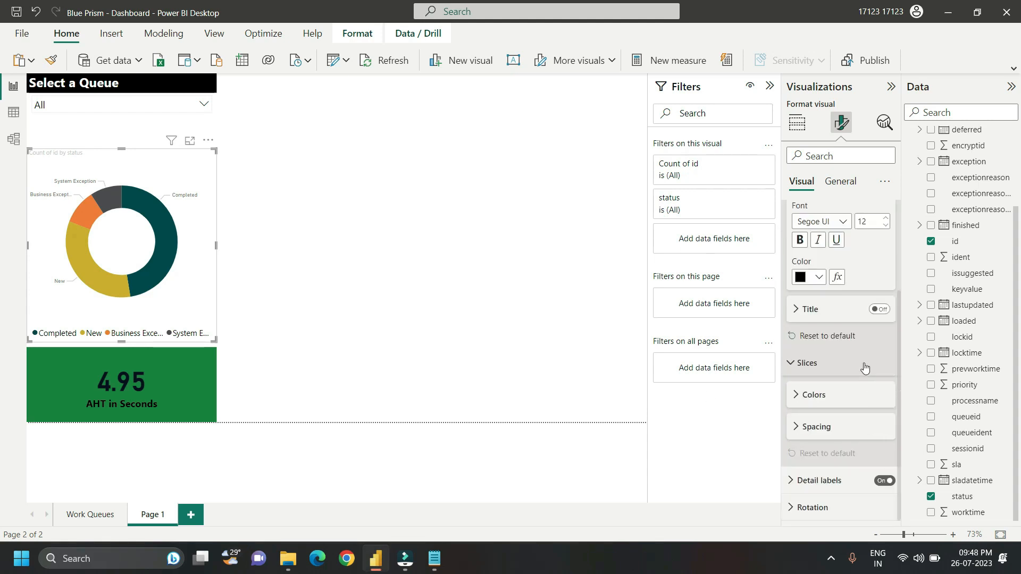
left_click(796, 396)
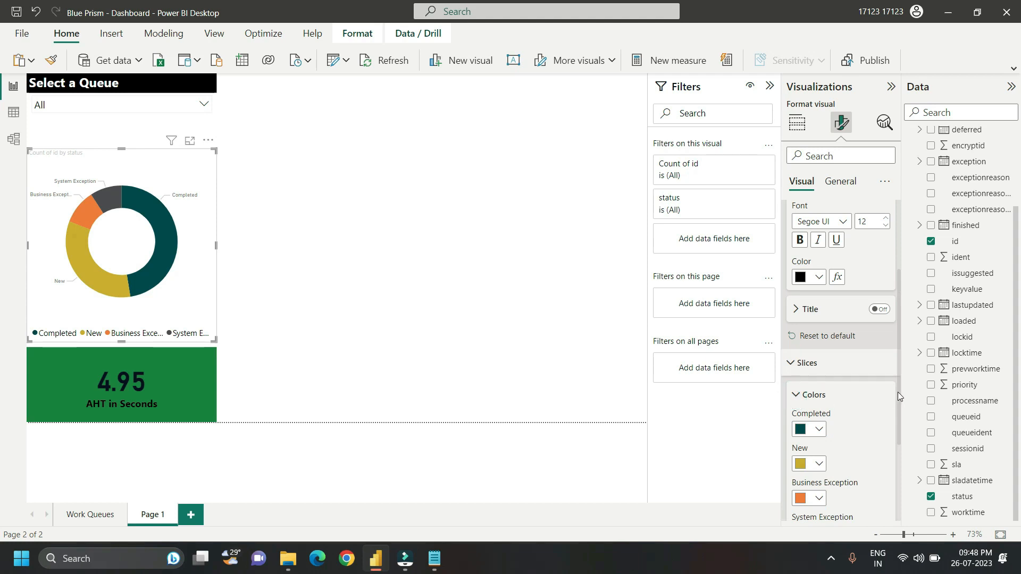
scroll(899, 398, "down", 4)
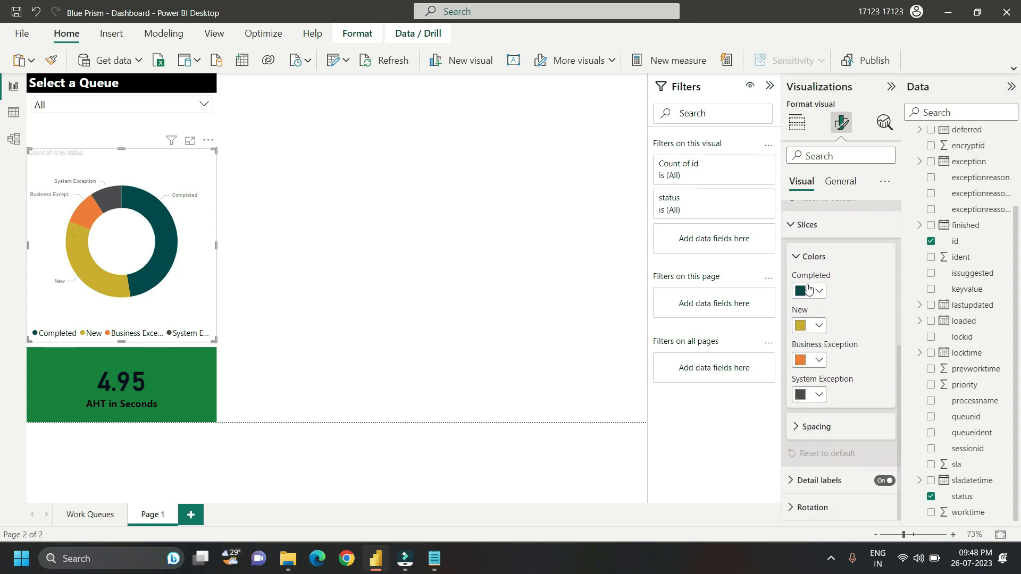
left_click(815, 291)
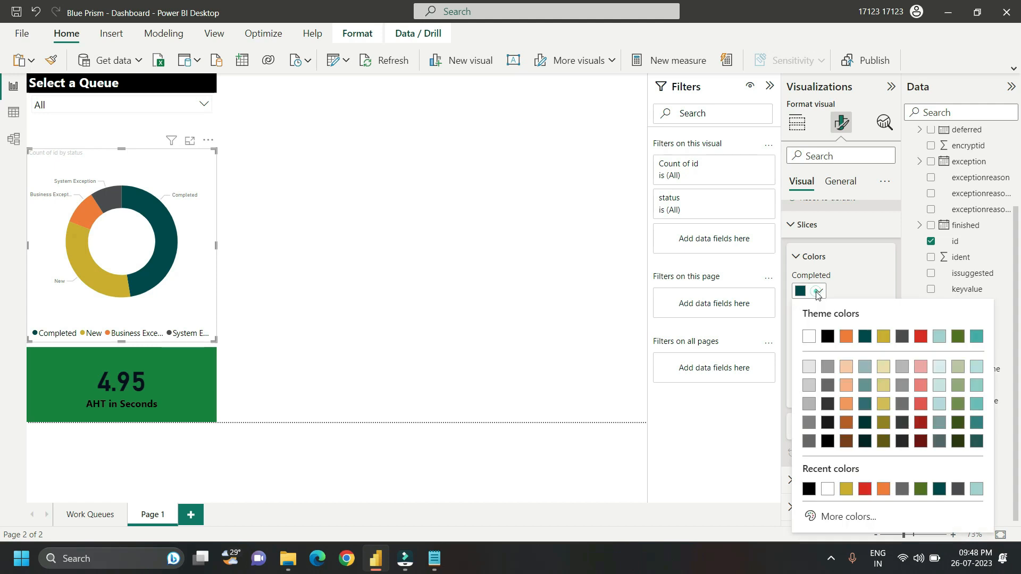
left_click(958, 336)
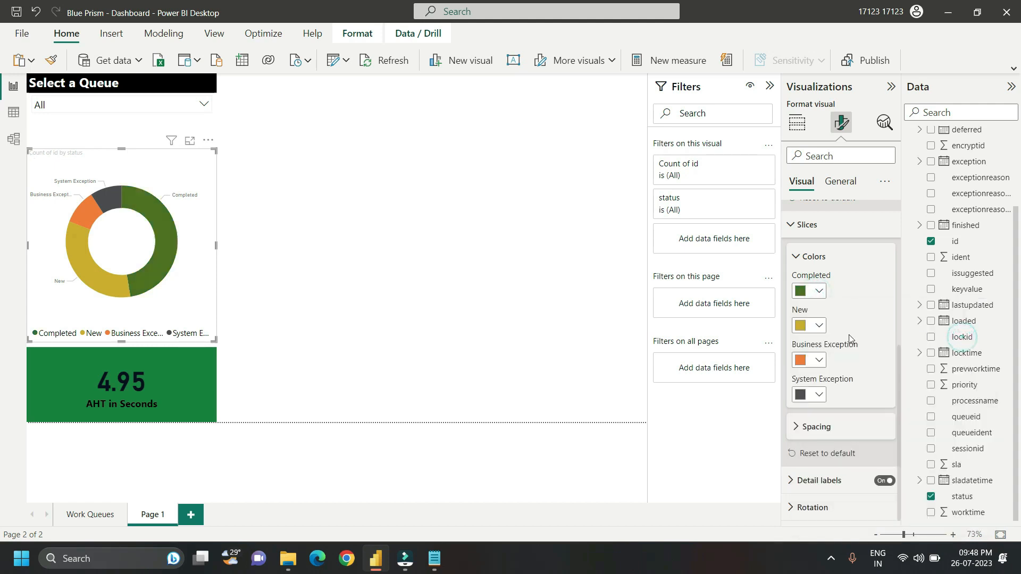
left_click(819, 327)
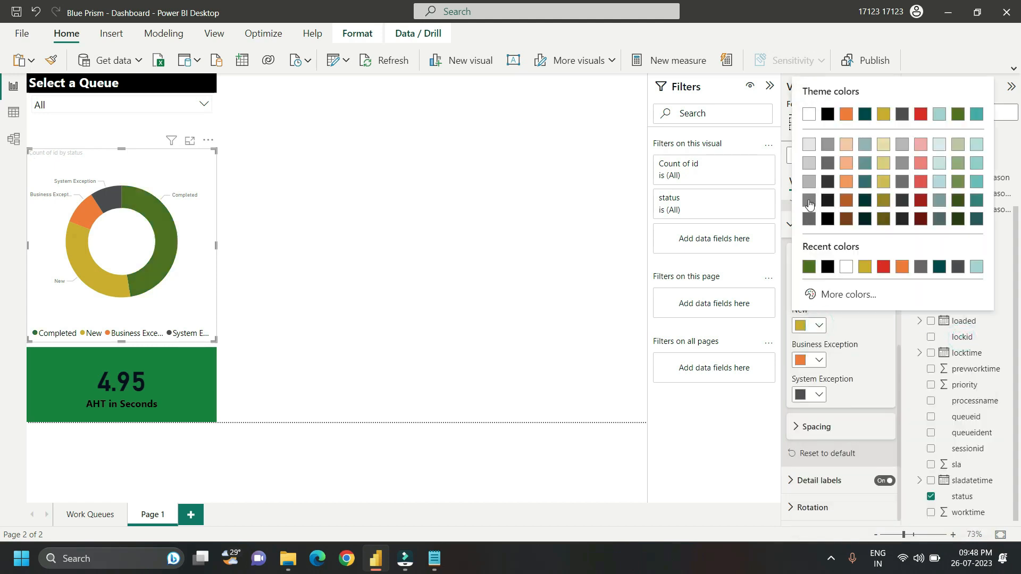
left_click(809, 202)
left_click(817, 360)
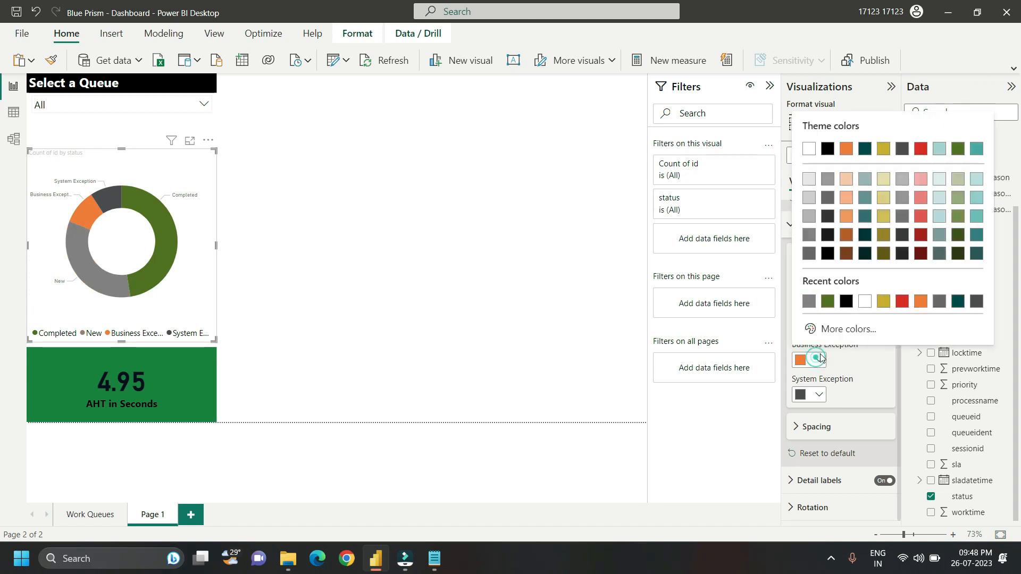
left_click(883, 301)
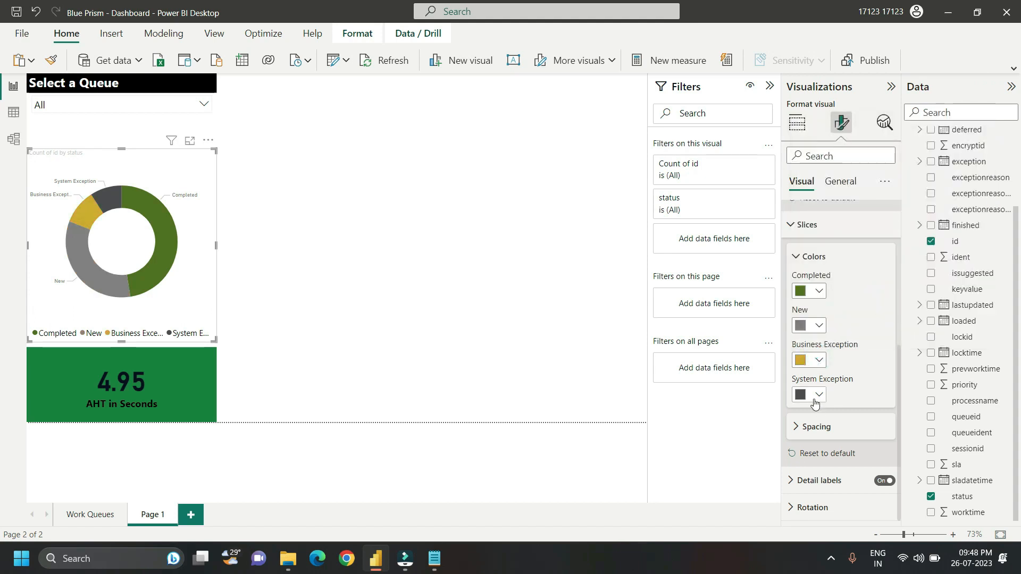
Step: Color the System Exception slice red and set the donut chart's inner radius to 50%
left_click(816, 400)
left_click(902, 335)
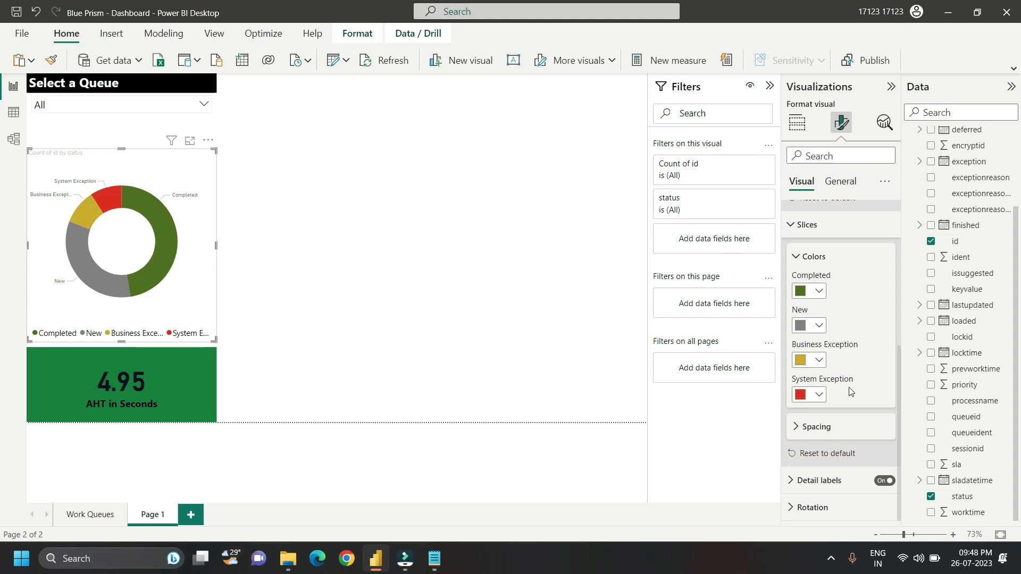
left_click(798, 259)
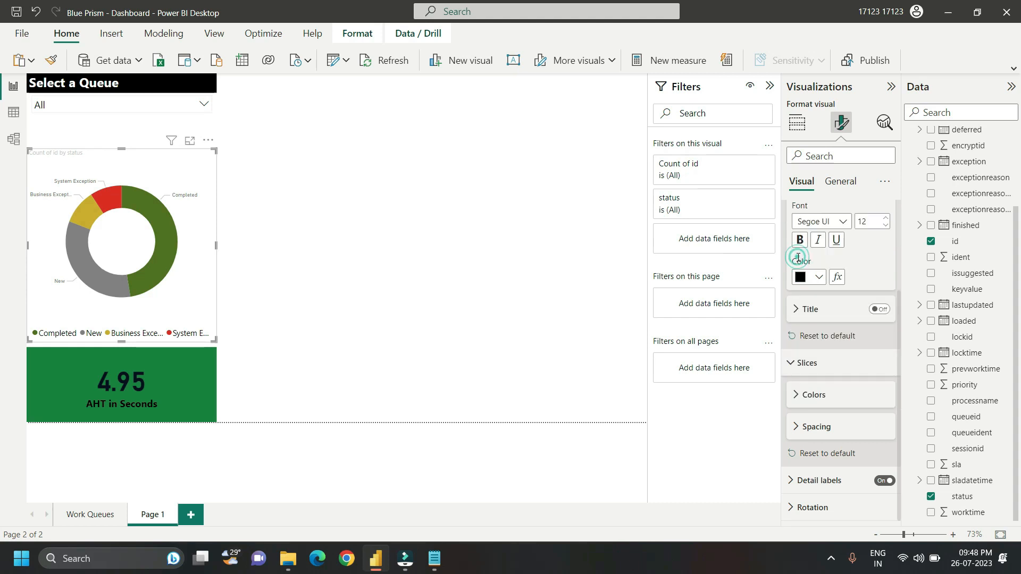
left_click(797, 428)
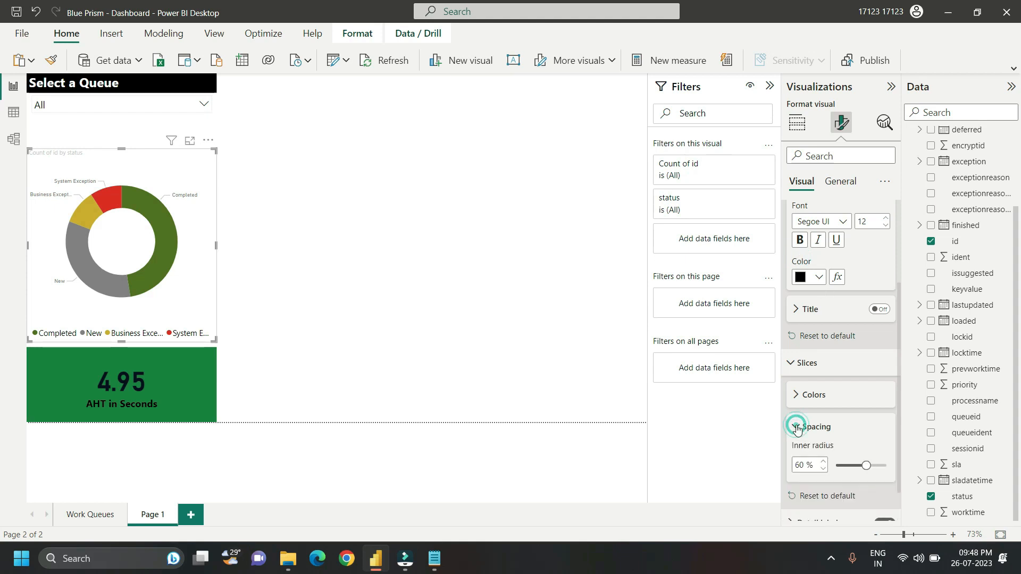
type("50")
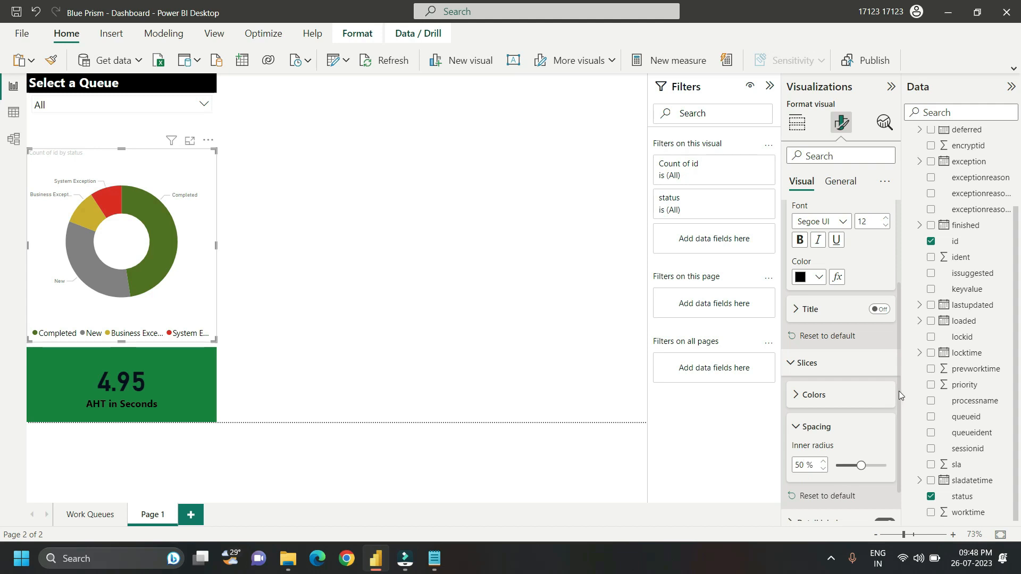
Step: Set the donut chart's detail label contents to Percent of total
scroll(900, 395, "down", 1)
left_click(791, 481)
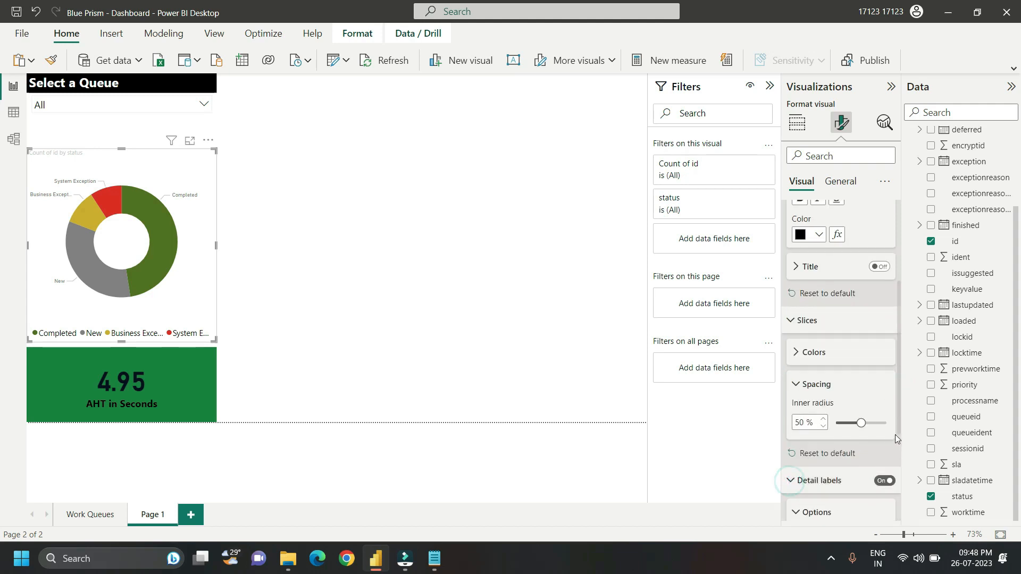
scroll(899, 426, "down", 4)
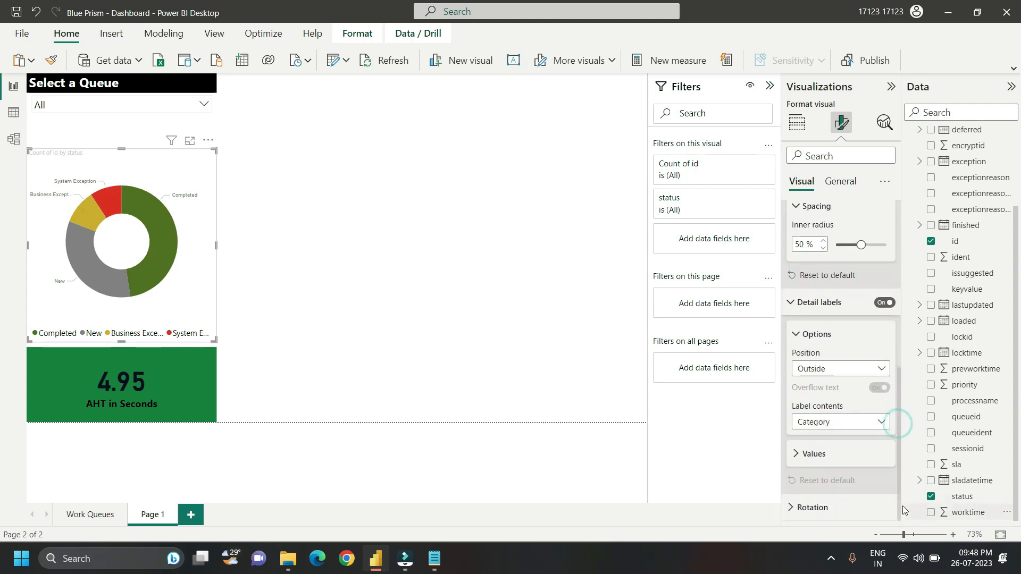
left_click(835, 426)
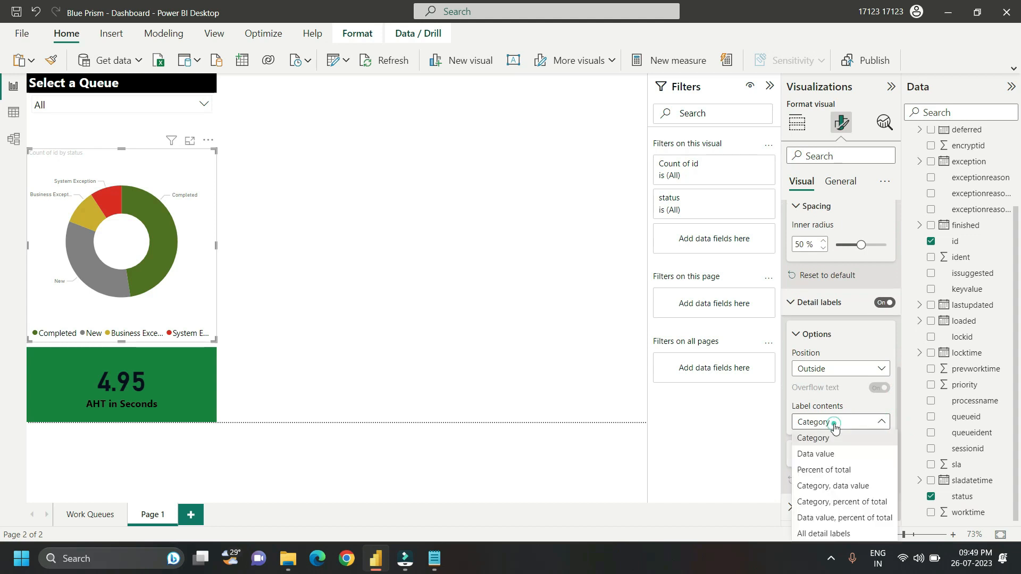
left_click(825, 470)
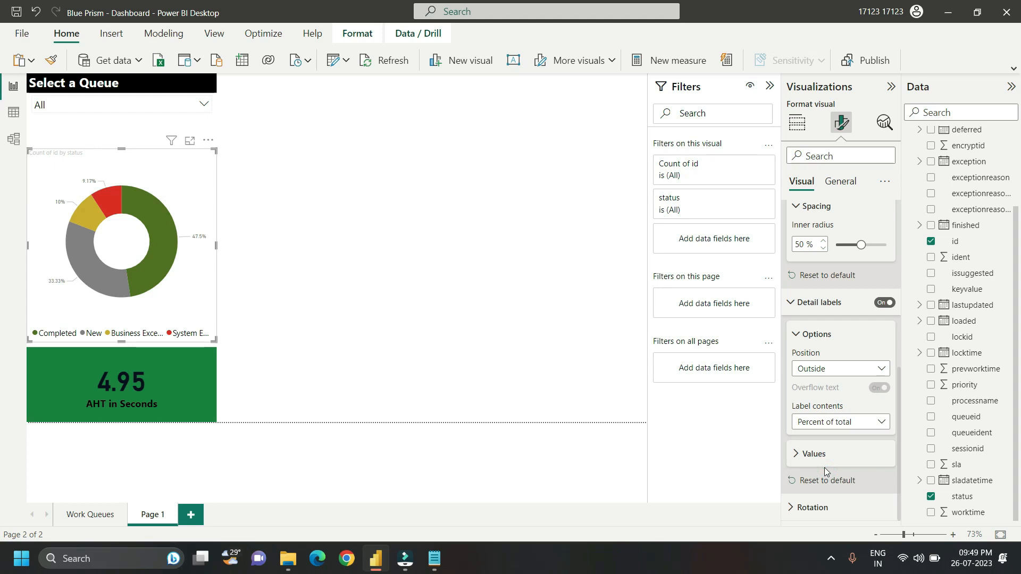
Step: Format the donut's detail label values in bold black at font size 15, with no percentage decimal places
left_click(796, 454)
scroll(900, 403, "down", 3)
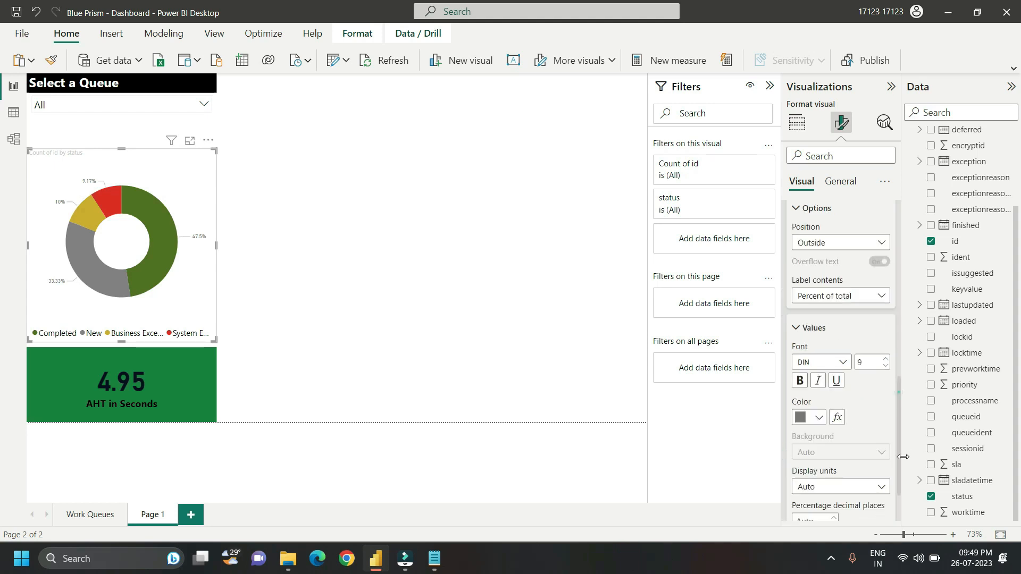
type("15")
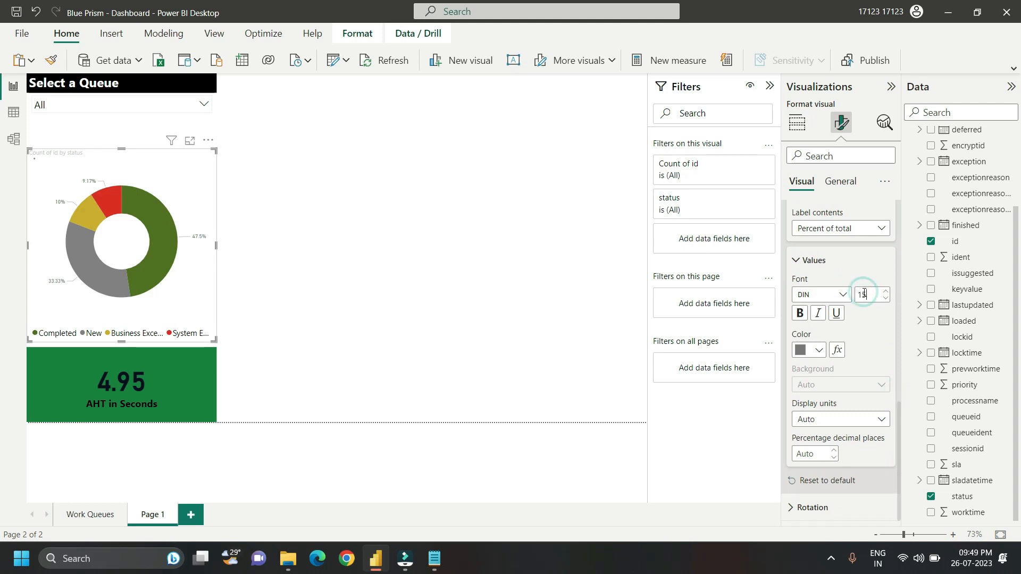
left_click(799, 314)
left_click(818, 350)
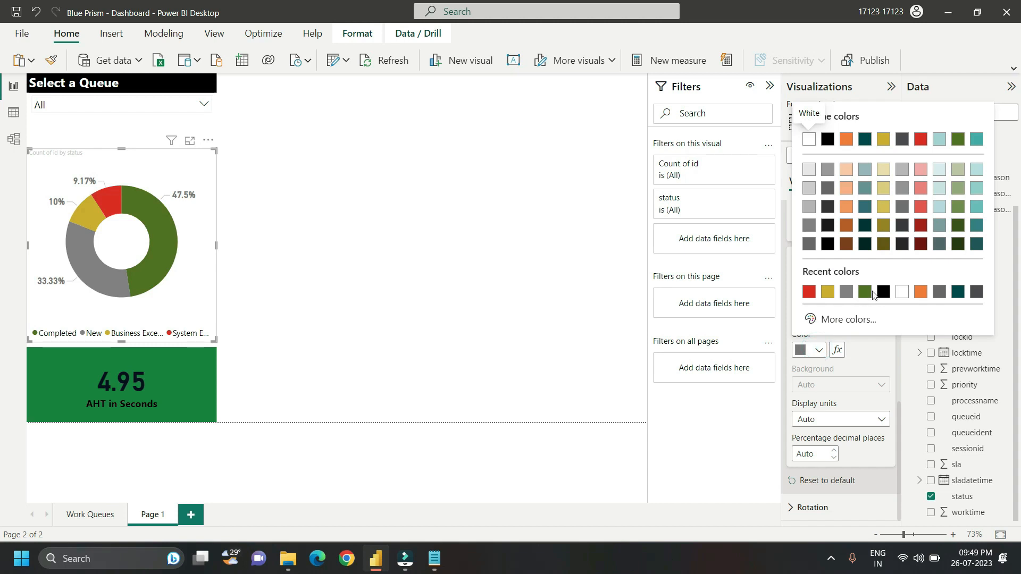
left_click(877, 291)
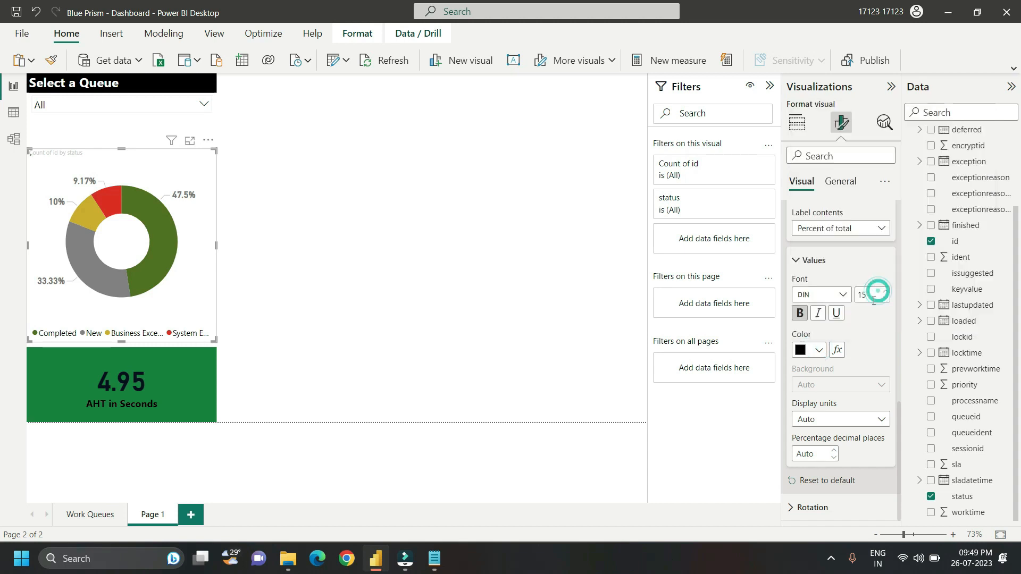
left_click(812, 454)
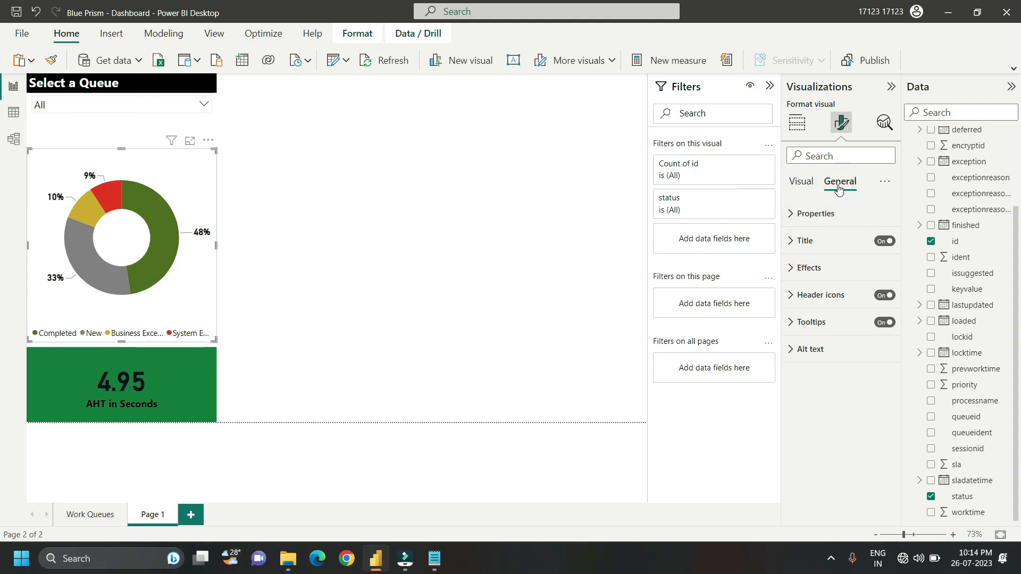
Step: Change the donut chart's title text to Performance and set its font size to 20
left_click(794, 240)
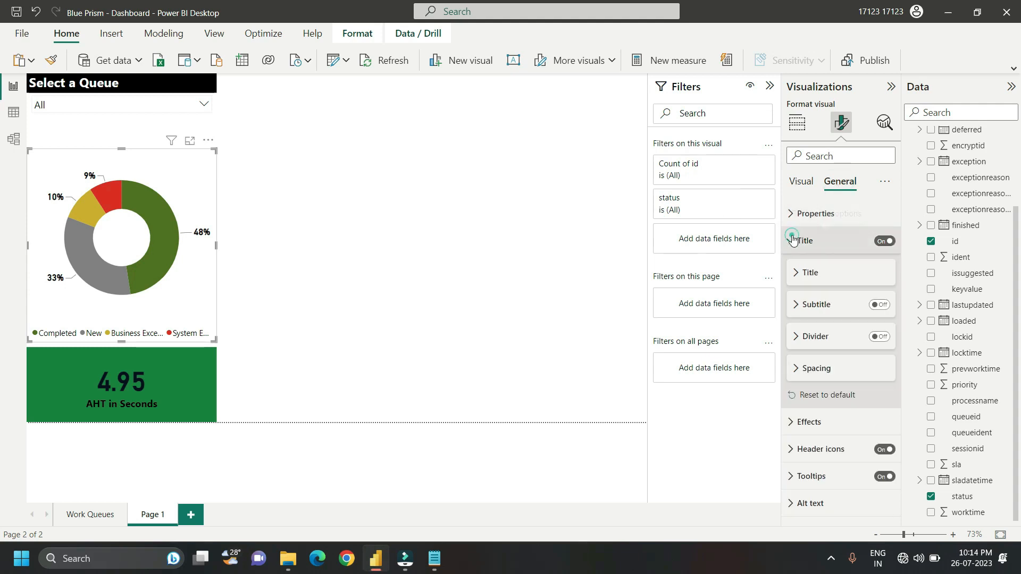
left_click(796, 272)
left_click(812, 302)
type("Performance")
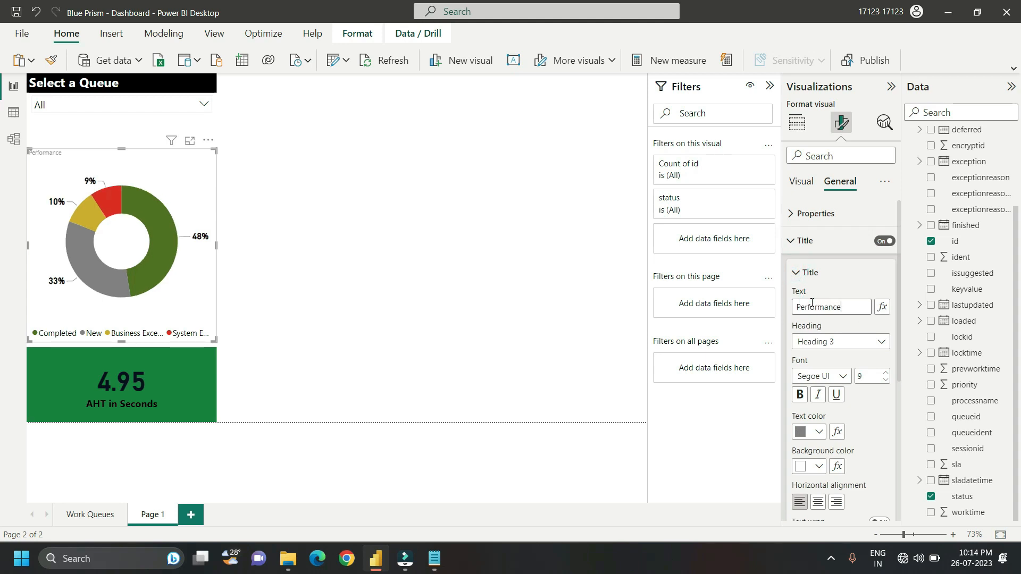
double_click(861, 376)
type("20")
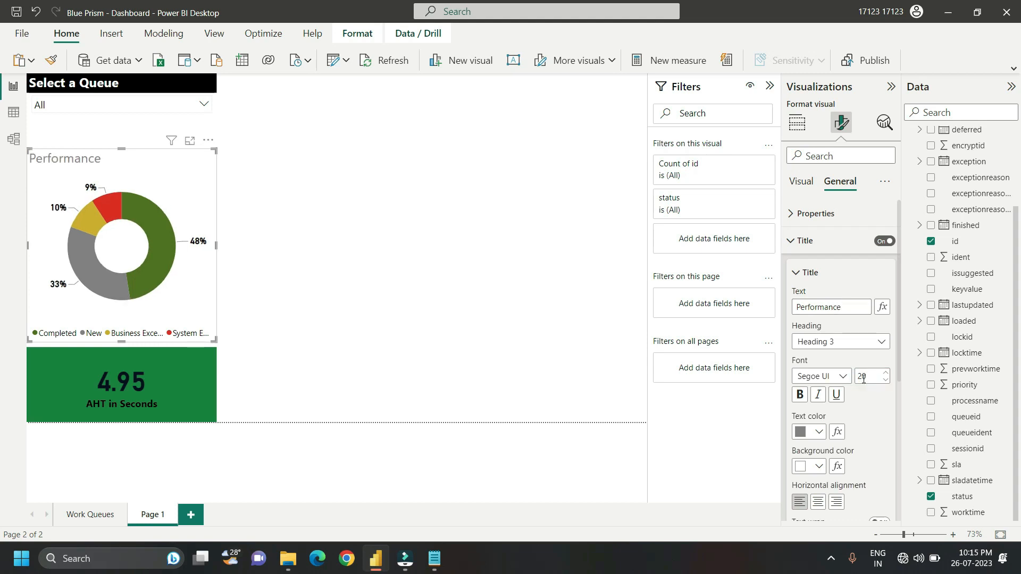
Step: Make the donut chart's title bold with white text on a black background
left_click(799, 395)
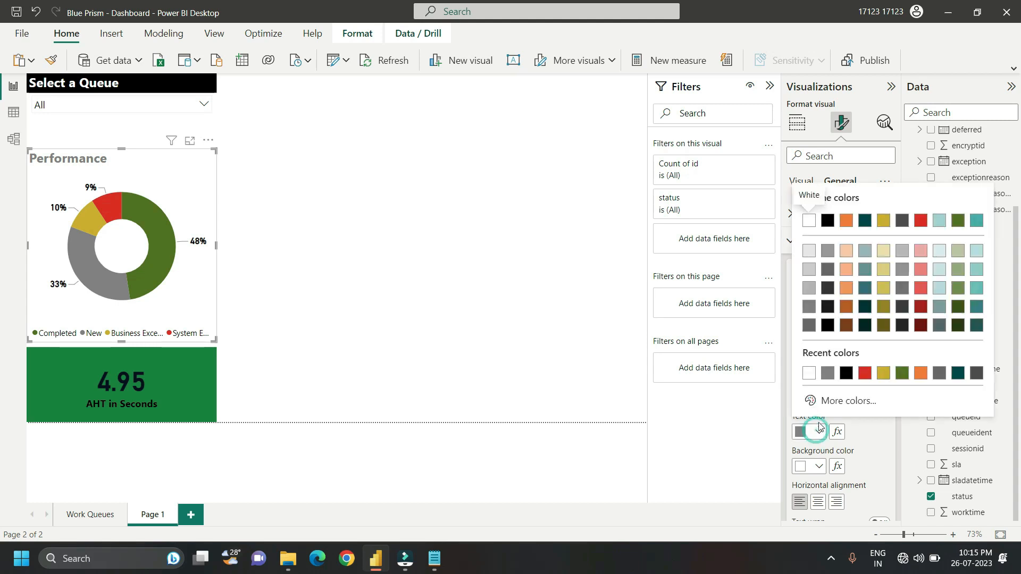
left_click(809, 378)
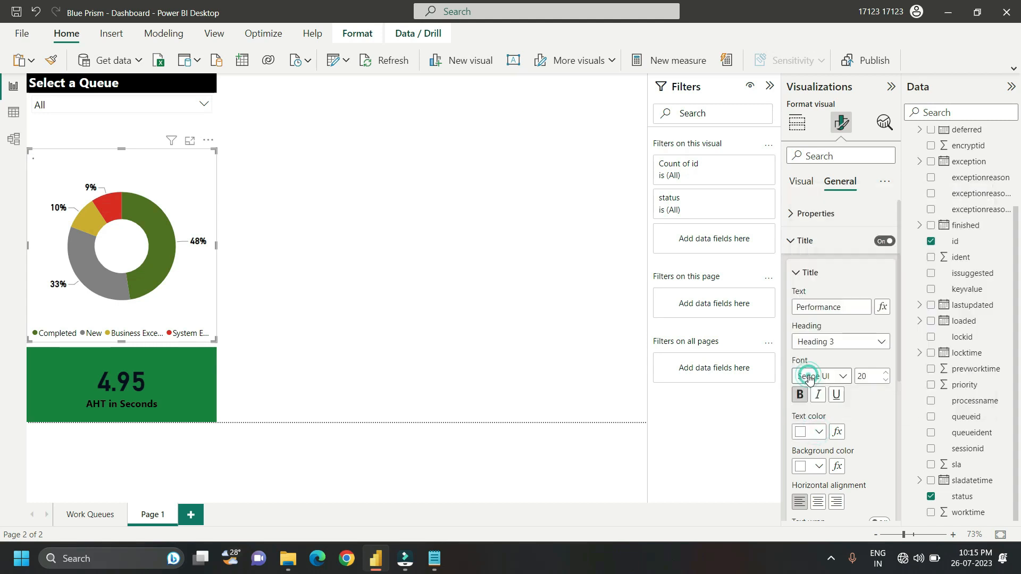
left_click(815, 461)
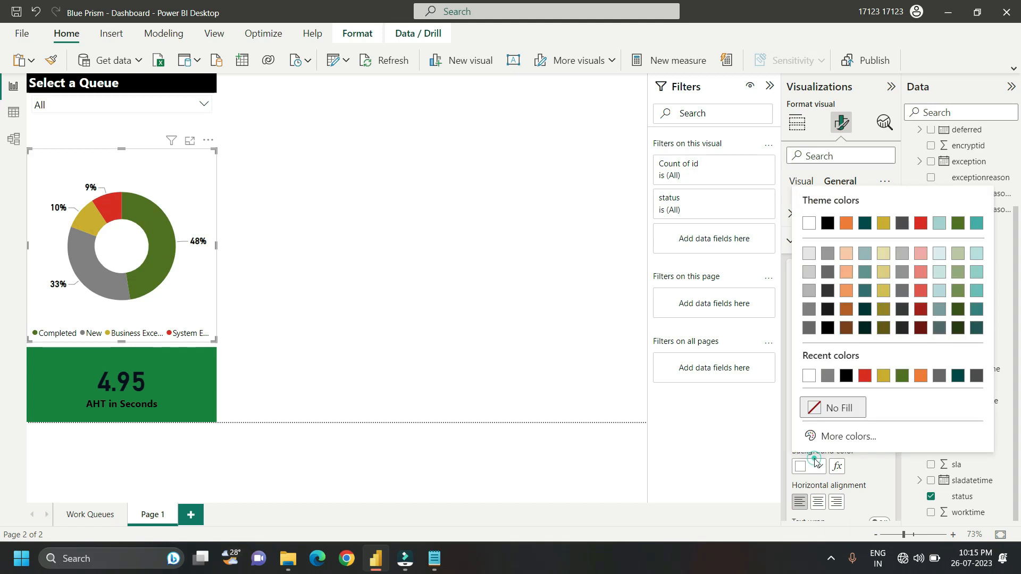
left_click(847, 376)
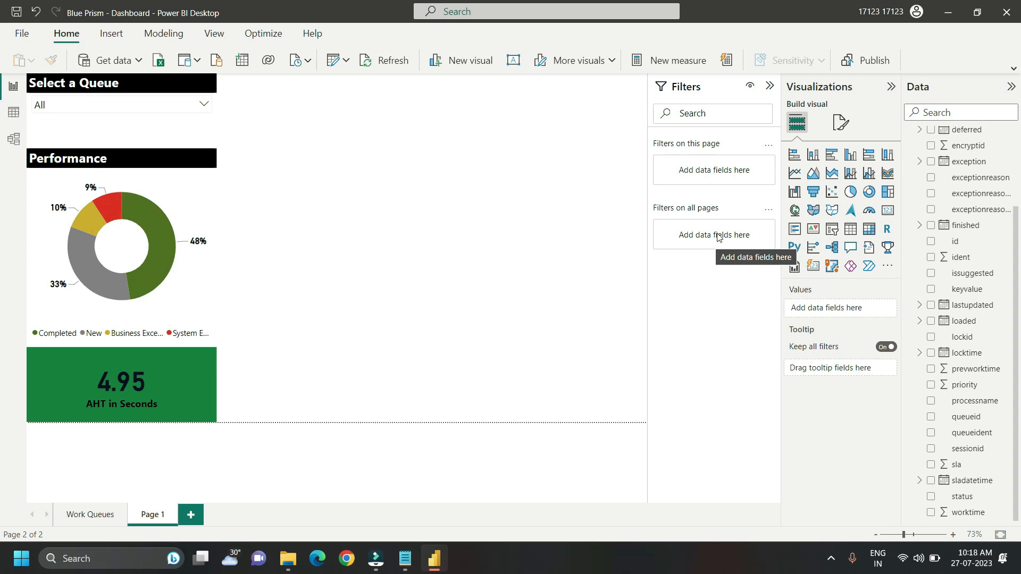
Step: Insert a table visual, place it beside the AHT card, and enlarge it upward and to the right
left_click(851, 230)
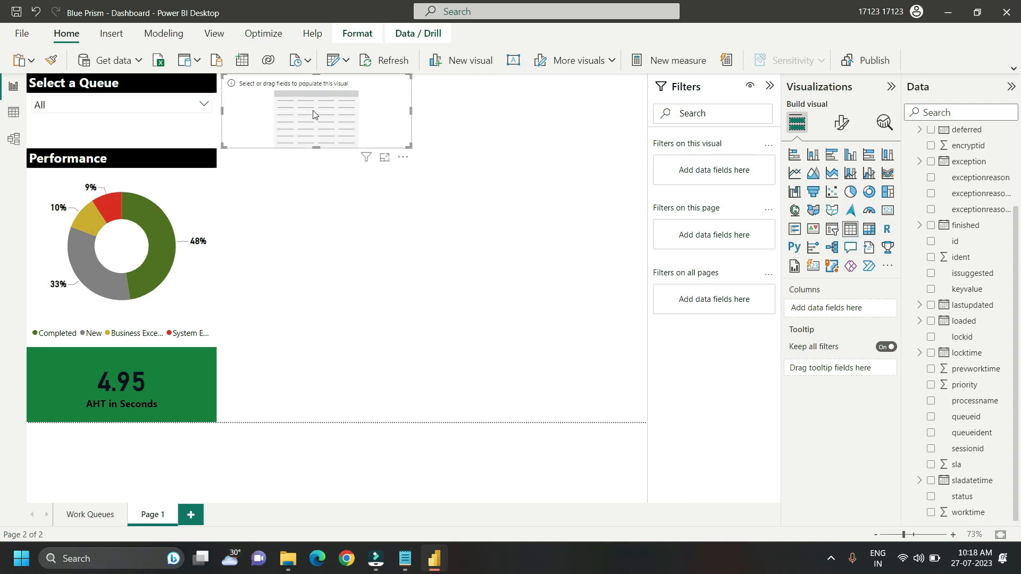
left_click_drag(313, 110, 308, 383)
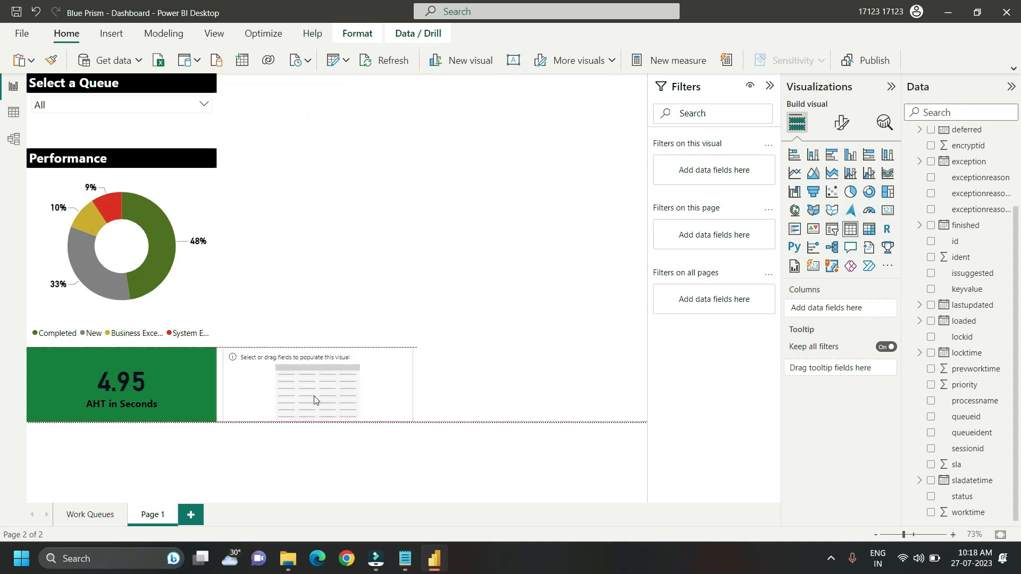
left_click_drag(314, 348, 314, 284)
left_click_drag(406, 285, 533, 285)
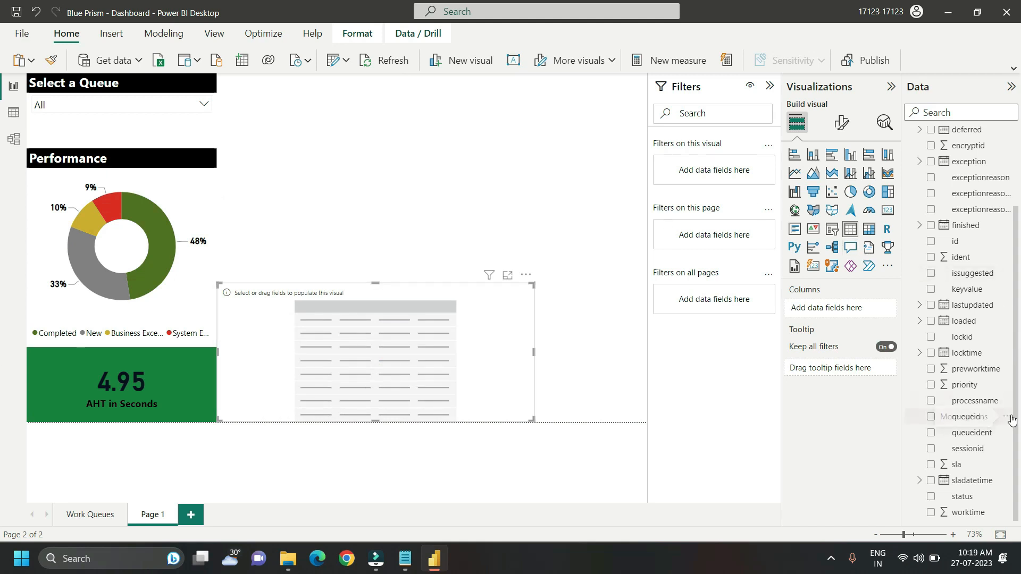
Step: Add status and exceptionreason as table columns, with exceptionreason added a second time
left_click_drag(963, 496, 847, 309)
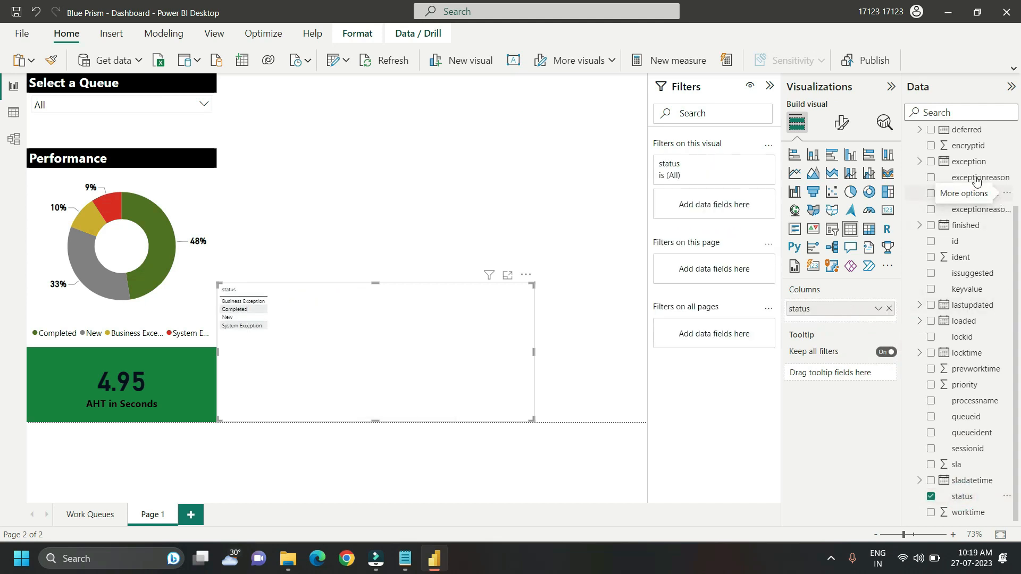
left_click_drag(976, 182, 854, 321)
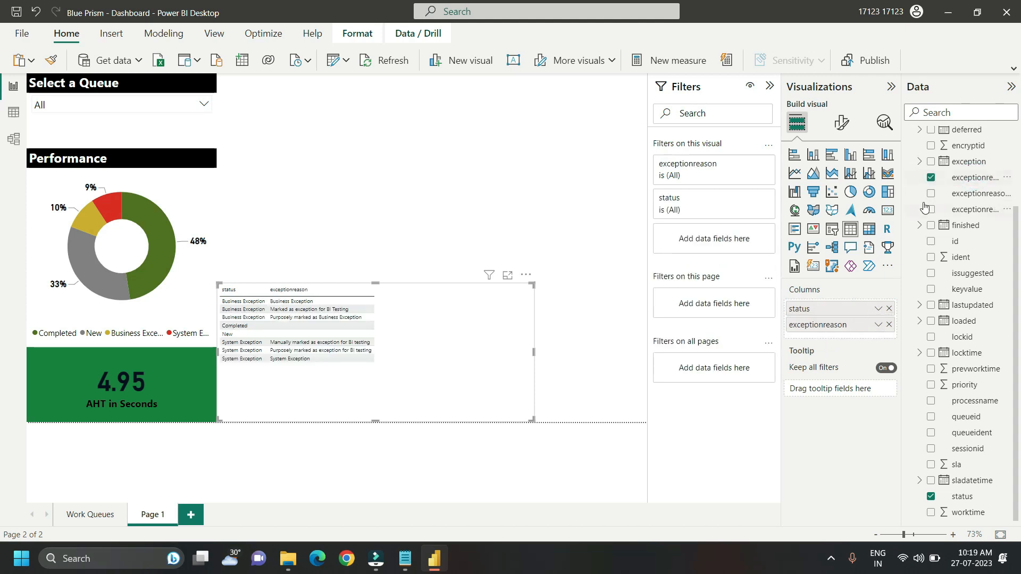
left_click_drag(977, 180, 854, 341)
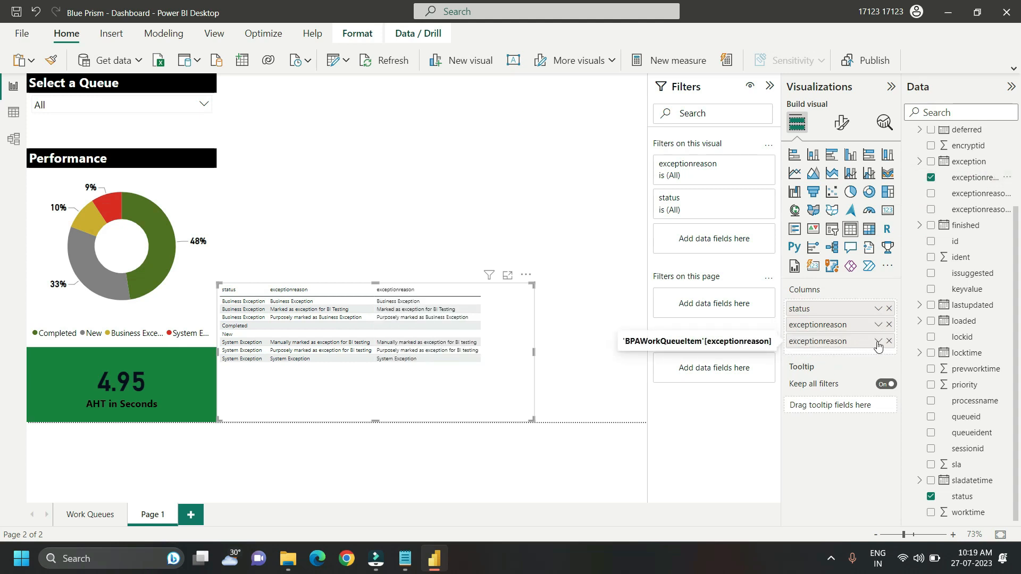
Step: Enable Show items with no data for the second exceptionreason column and summarize it by Count
left_click(878, 341)
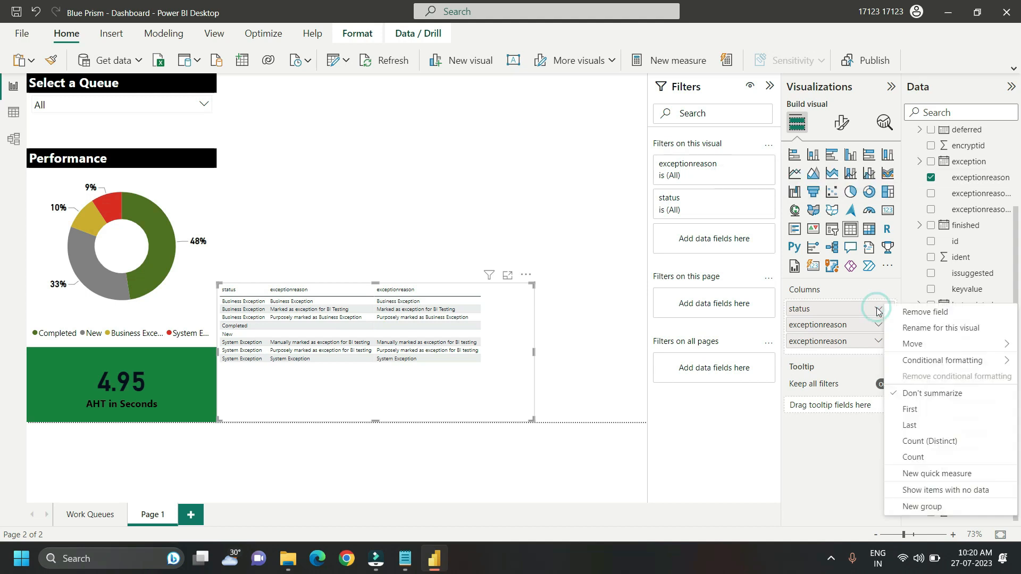
left_click(948, 490)
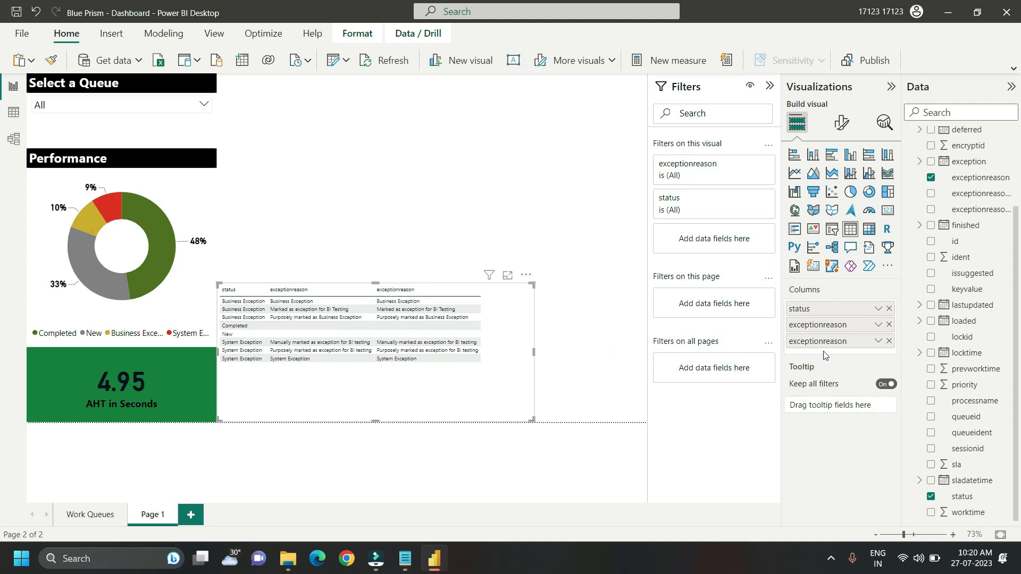
left_click(879, 341)
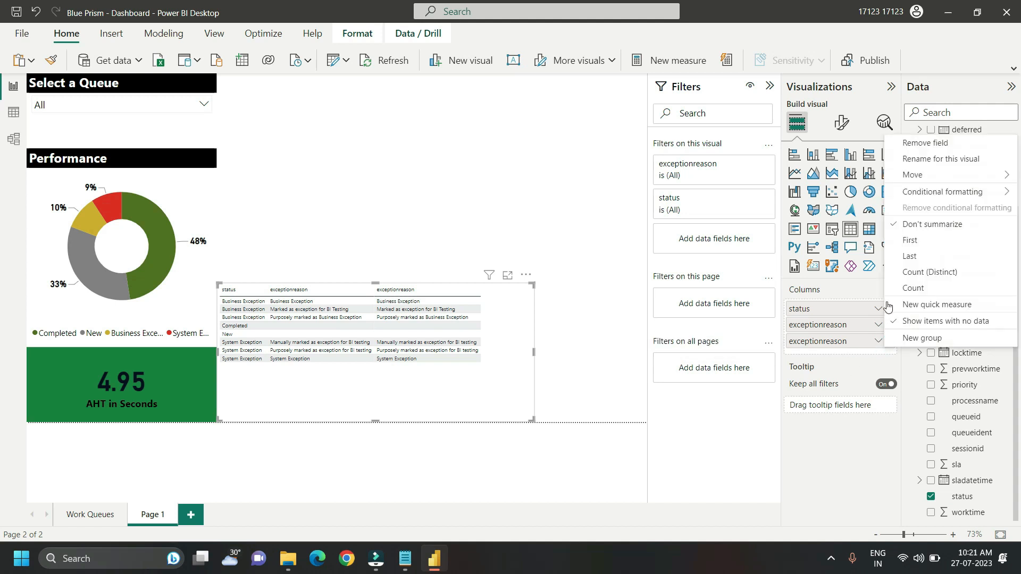
left_click(925, 289)
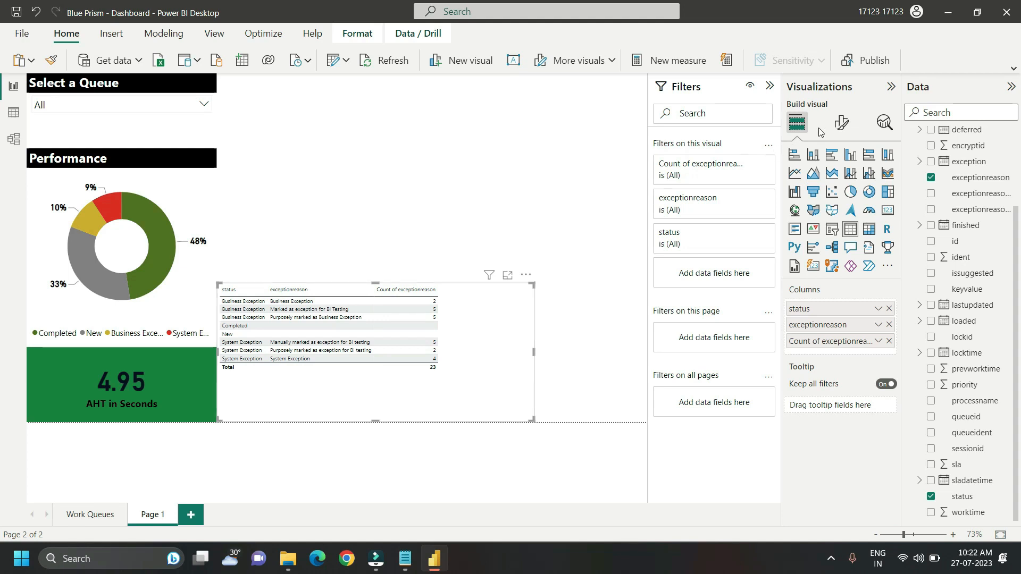
Step: Apply the Alternating rows style preset to the exception table
left_click(839, 127)
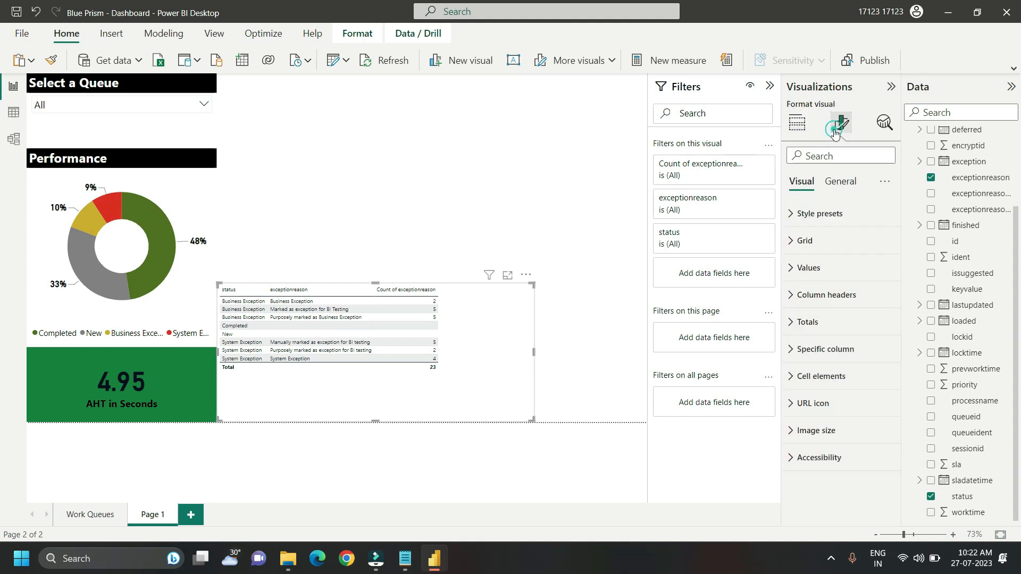
left_click(794, 215)
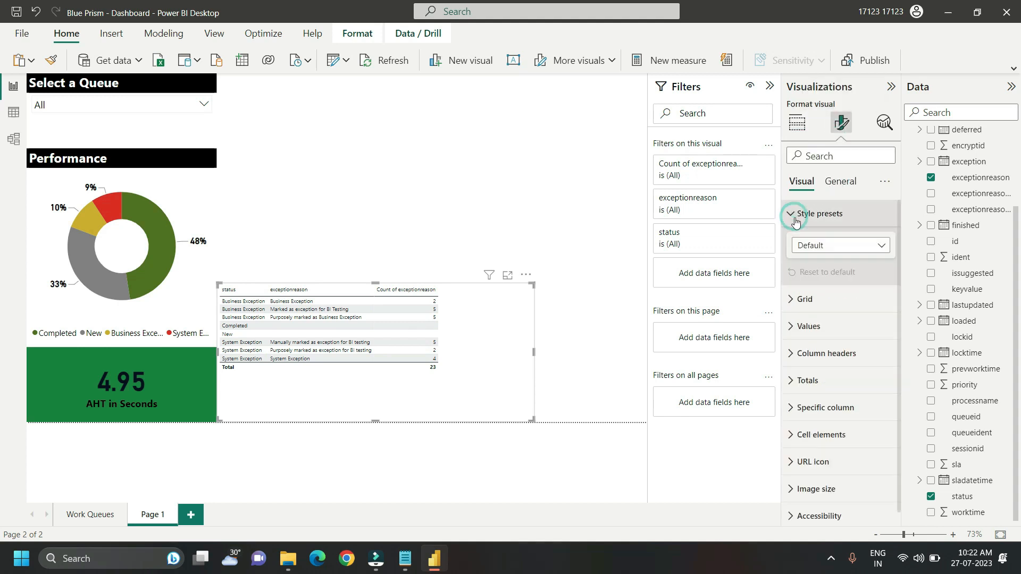
left_click(875, 245)
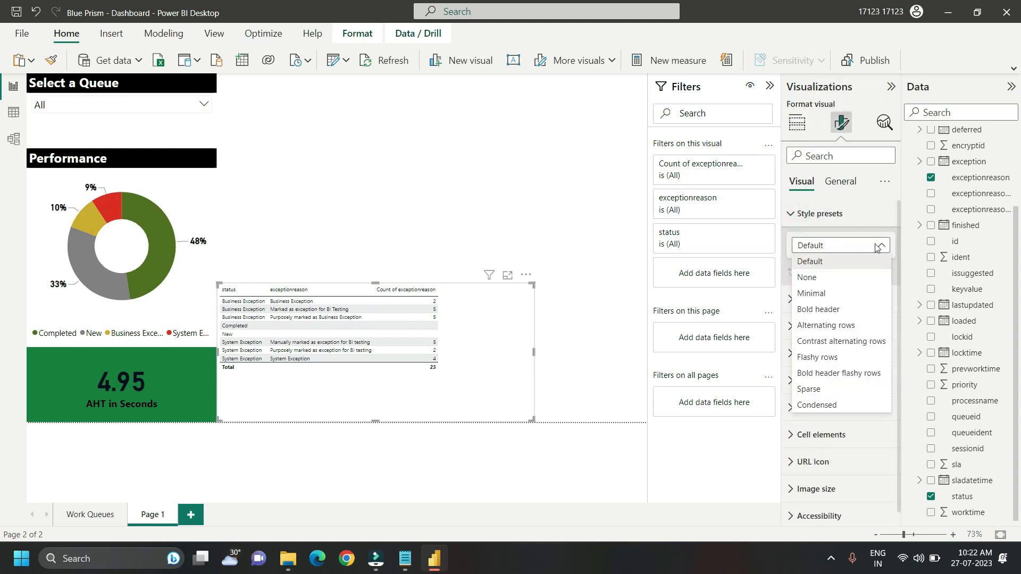
left_click(828, 325)
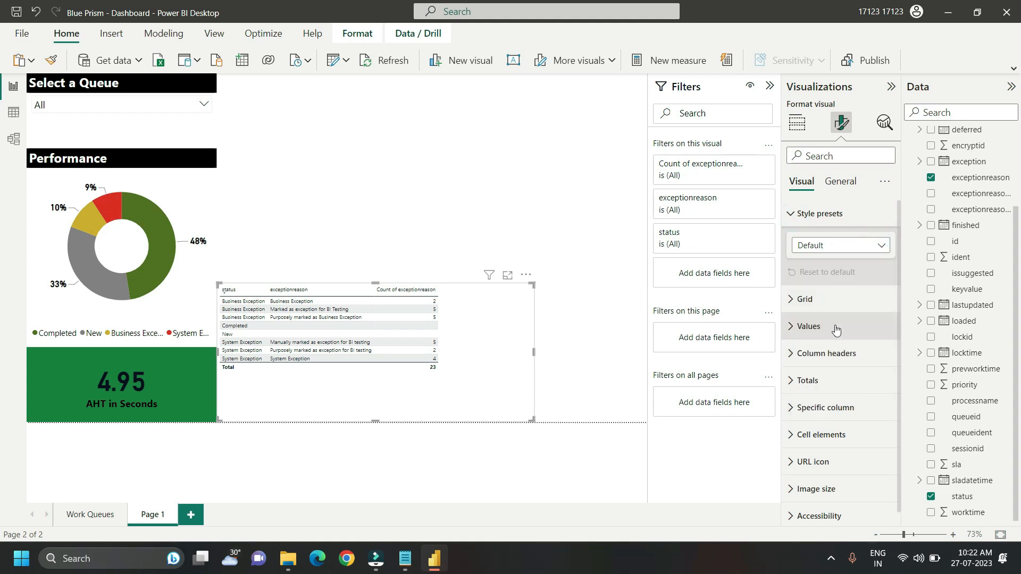
Step: Turn off the horizontal gridlines of the exception table
left_click(804, 299)
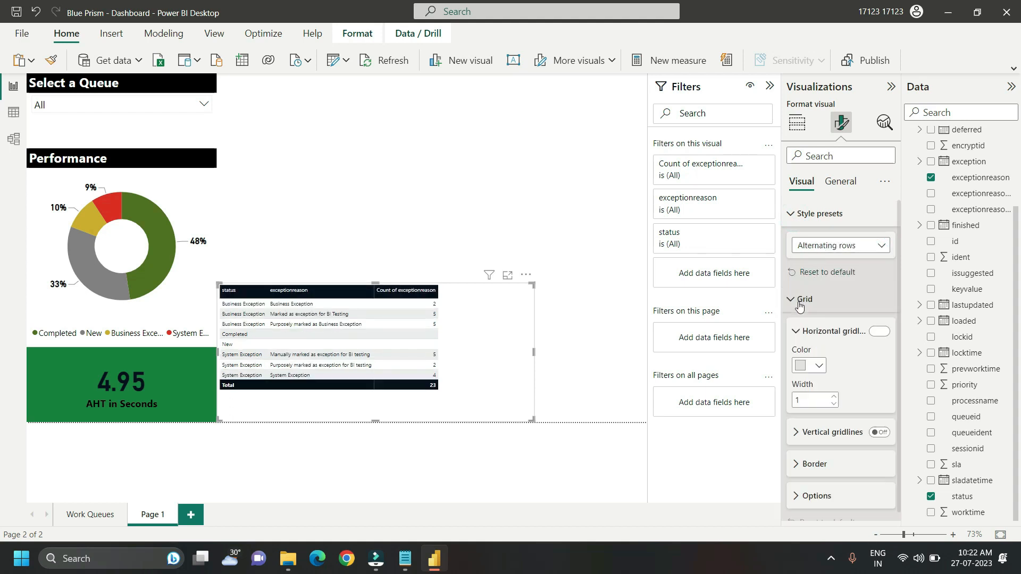
left_click(880, 332)
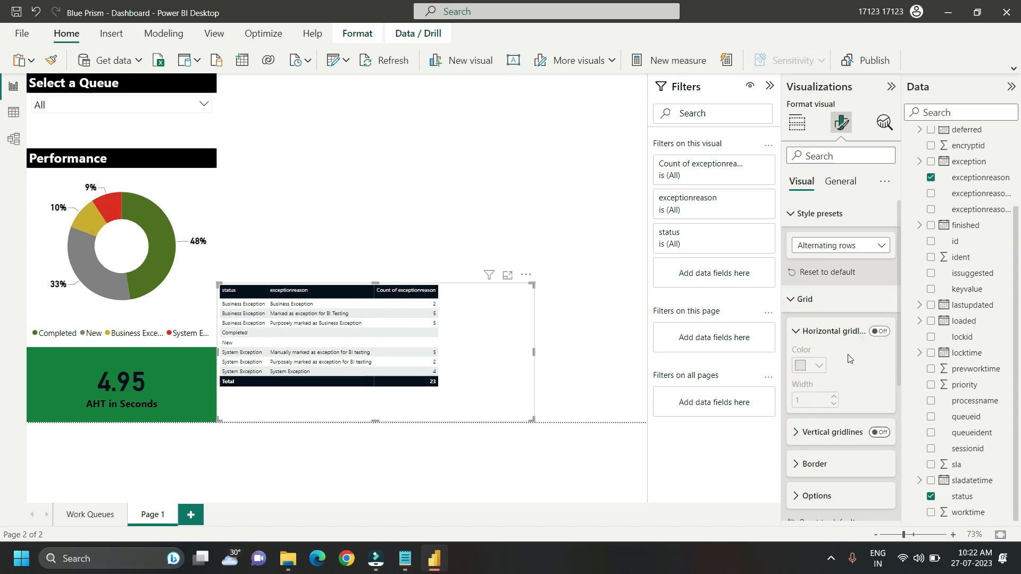
left_click(795, 301)
Step: Set the font size of the exception table's values to 12
left_click(792, 326)
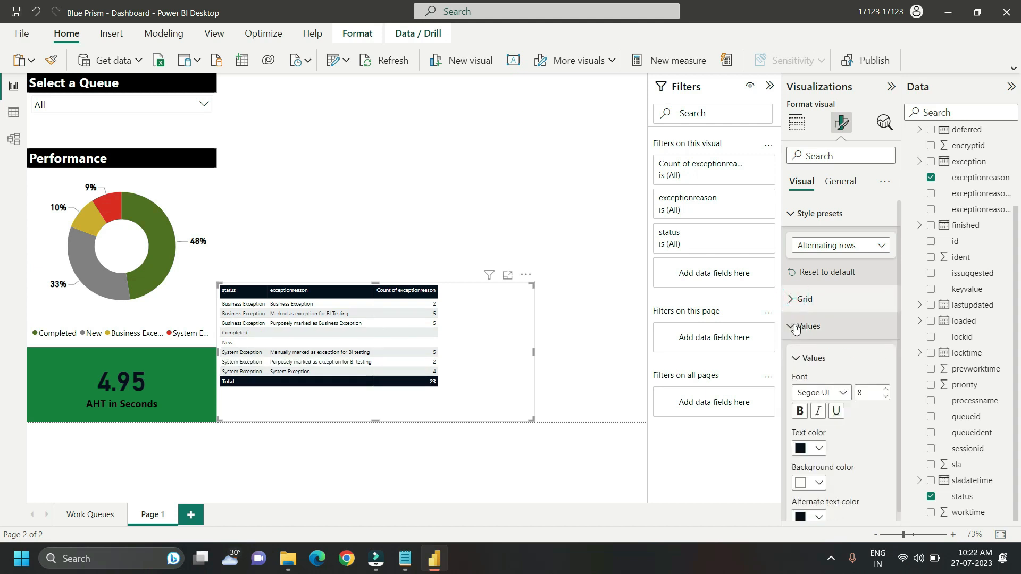
double_click(868, 389)
type("12")
key("Return")
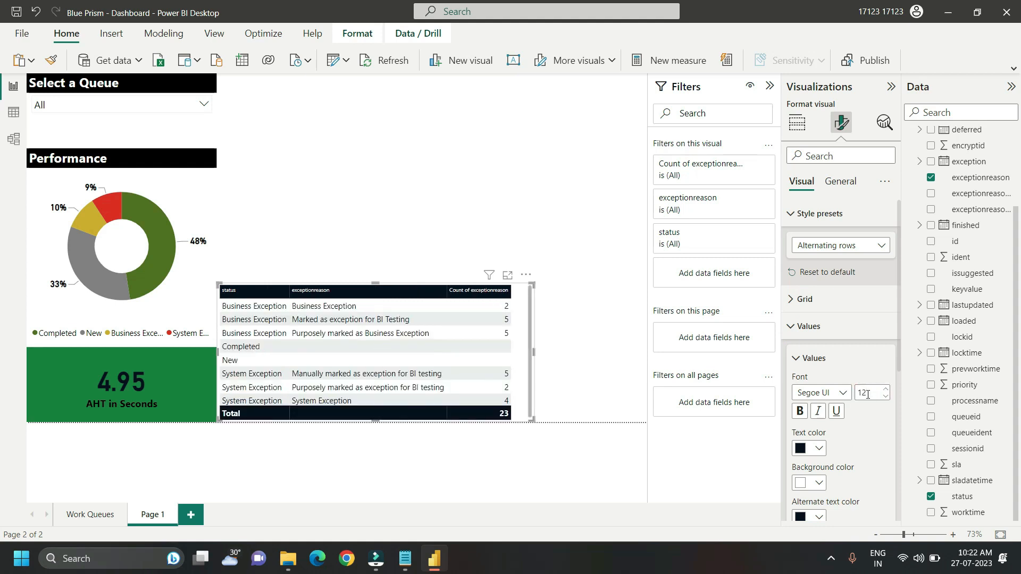
left_click(799, 359)
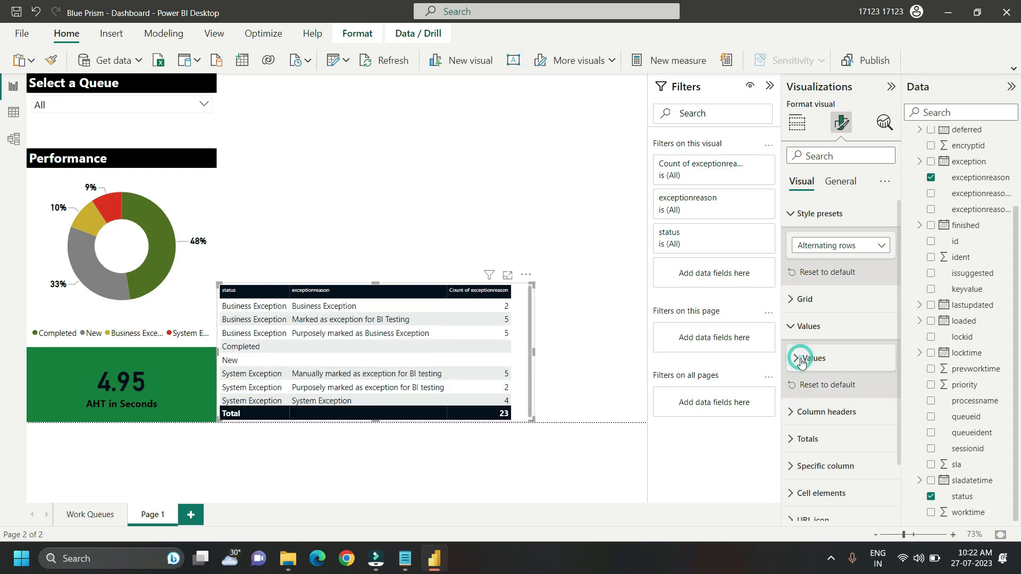
Step: Set the exception table's column header font size to 15 and center the header text
left_click(796, 413)
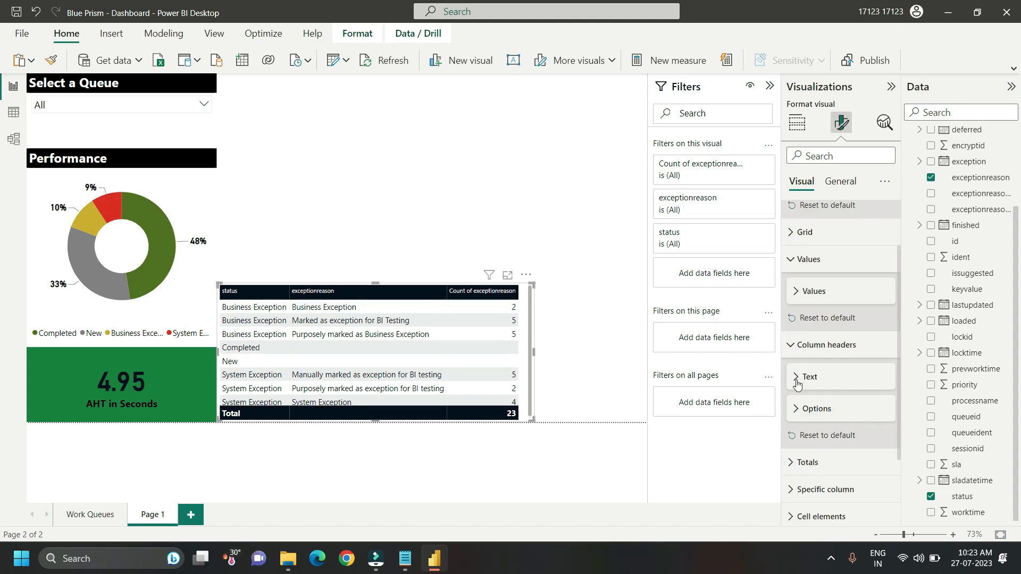
left_click(796, 379)
double_click(867, 411)
type("15")
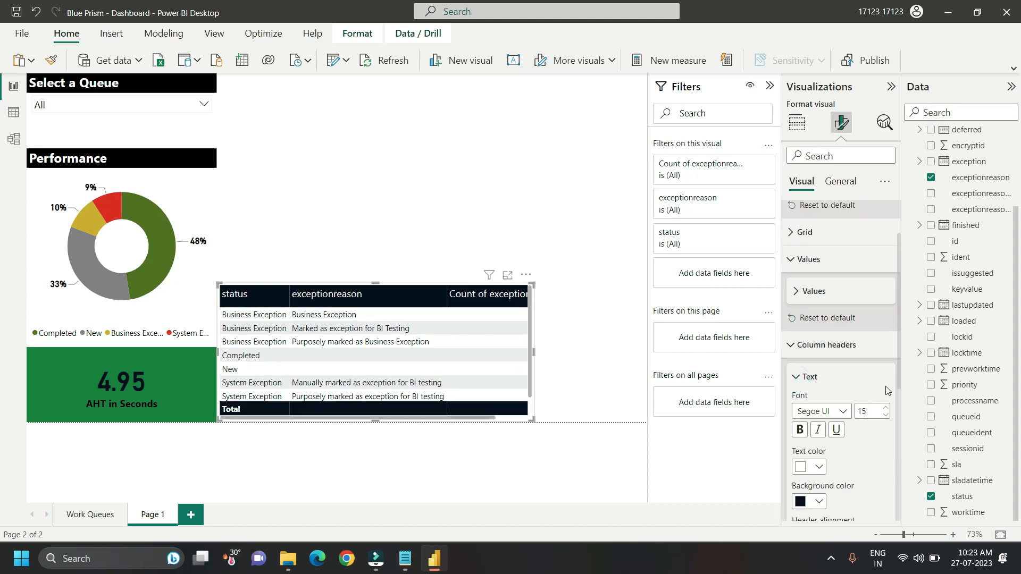
scroll(899, 371, "down", 3)
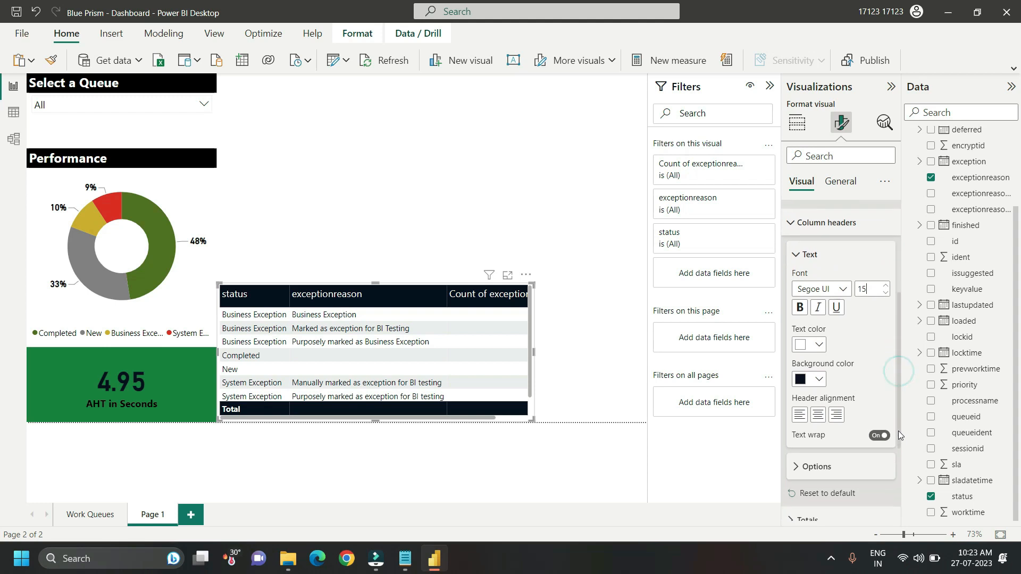
left_click(820, 424)
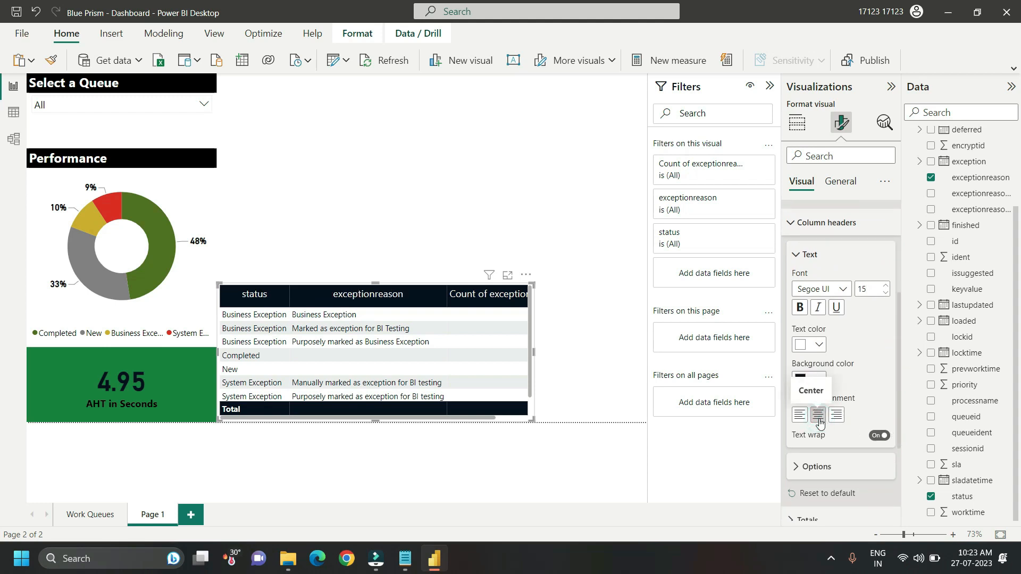
Step: Enable a title on the exception table with the text "Exception Details"
left_click(842, 183)
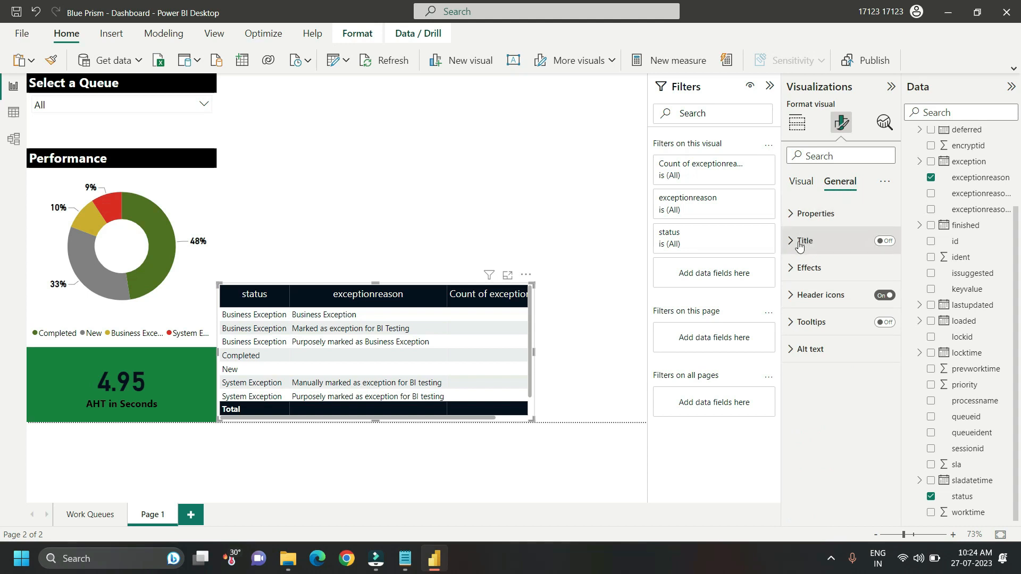
left_click(884, 241)
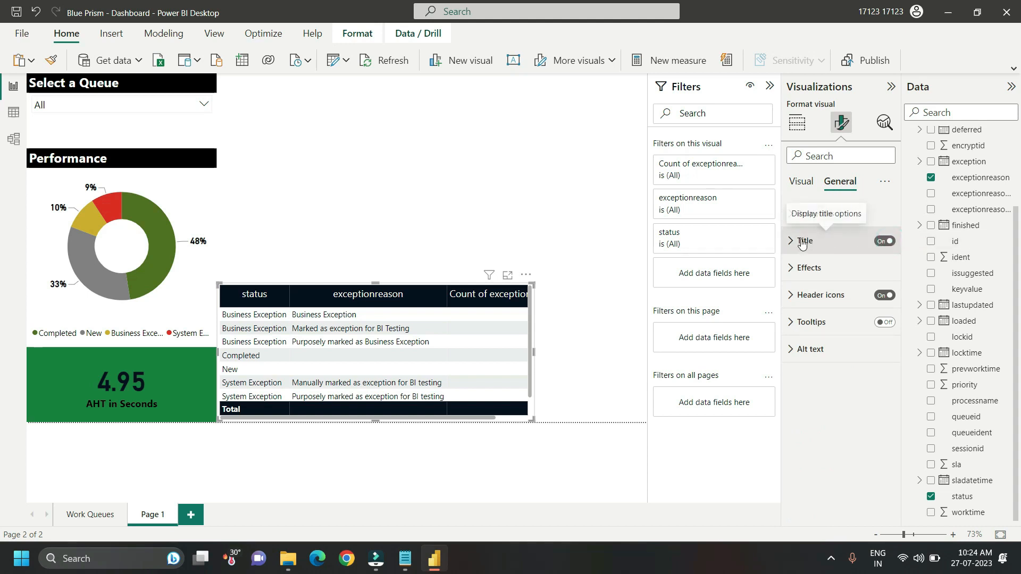
left_click(802, 242)
left_click(818, 305)
type("Exception Details")
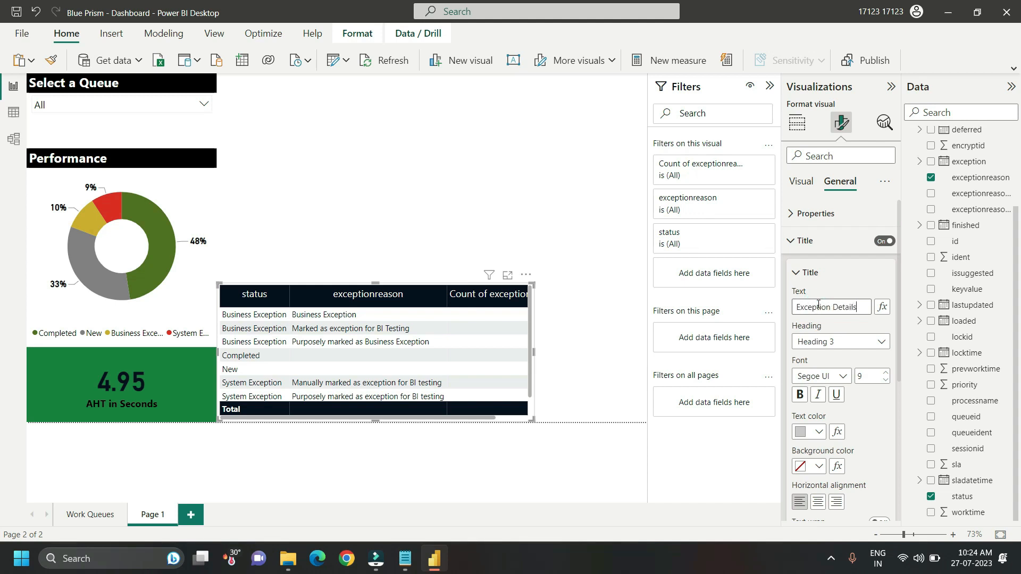
Step: Format the table title as bold, size 20, with white text on a black background
left_click(866, 377)
type("2")
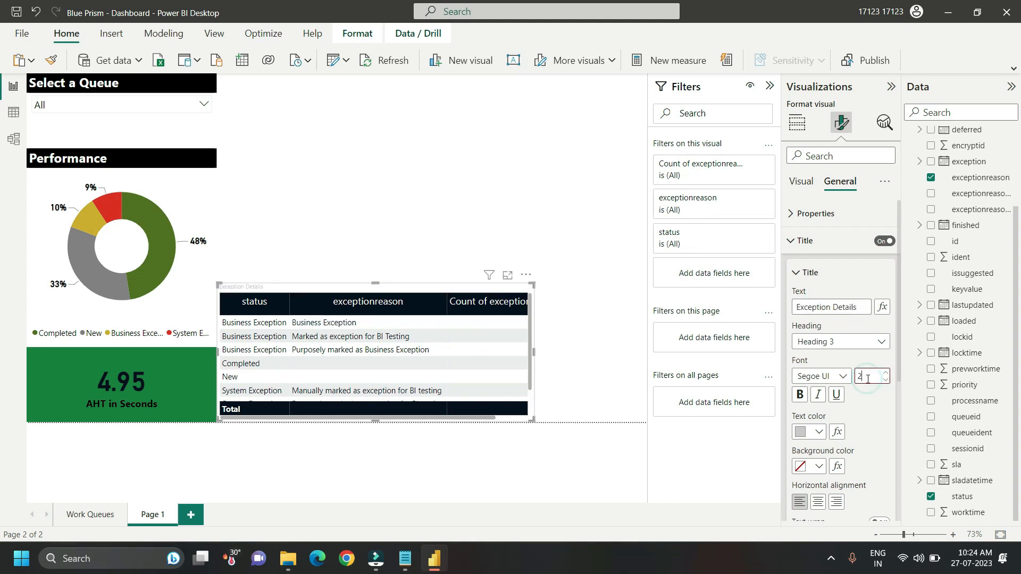
type("0")
left_click(799, 396)
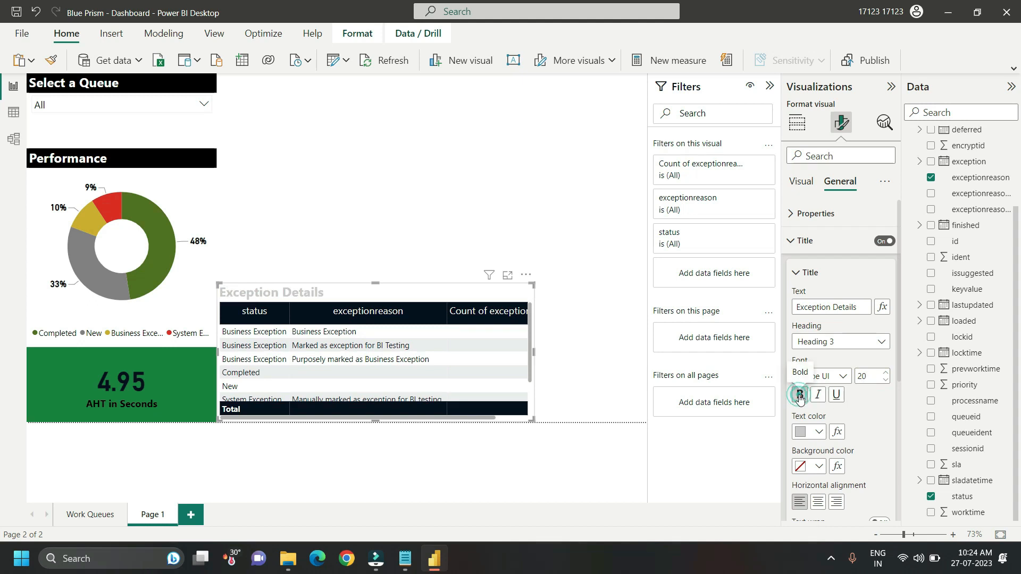
left_click(818, 432)
left_click(825, 378)
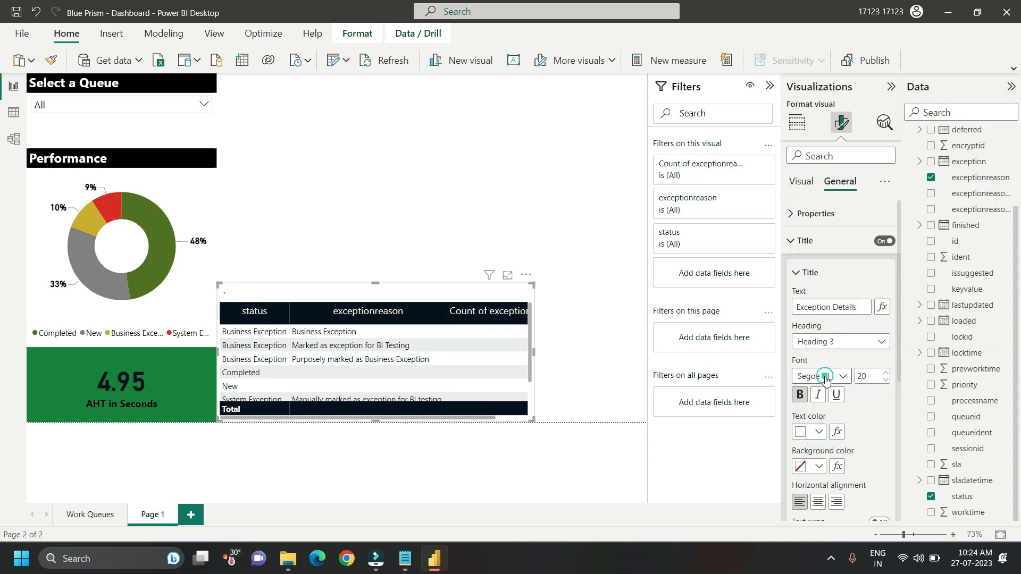
left_click(819, 467)
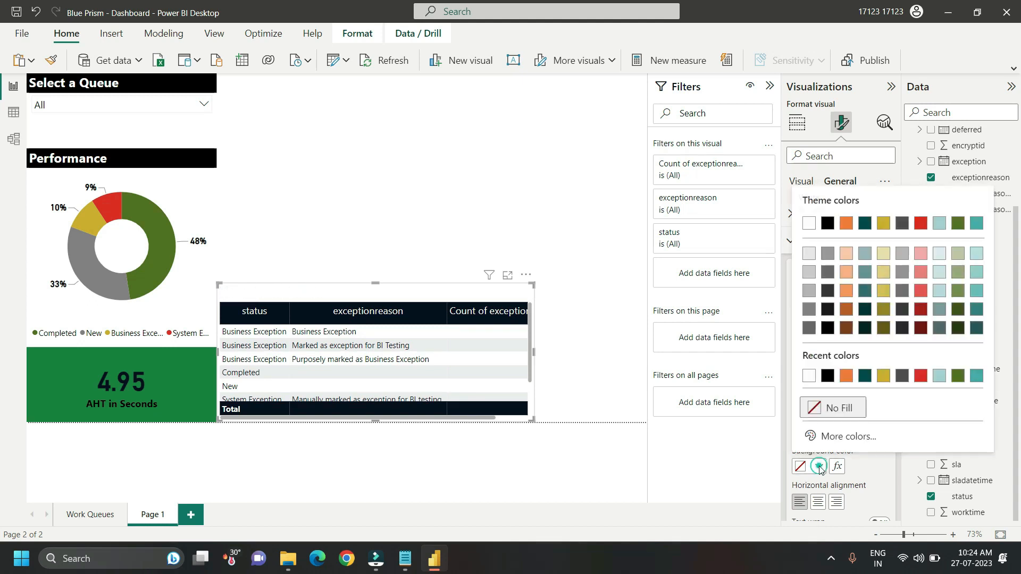
left_click(828, 375)
Step: Rename the table's three columns for this visual as Status, Exception Reason and Exception Count
left_click(798, 124)
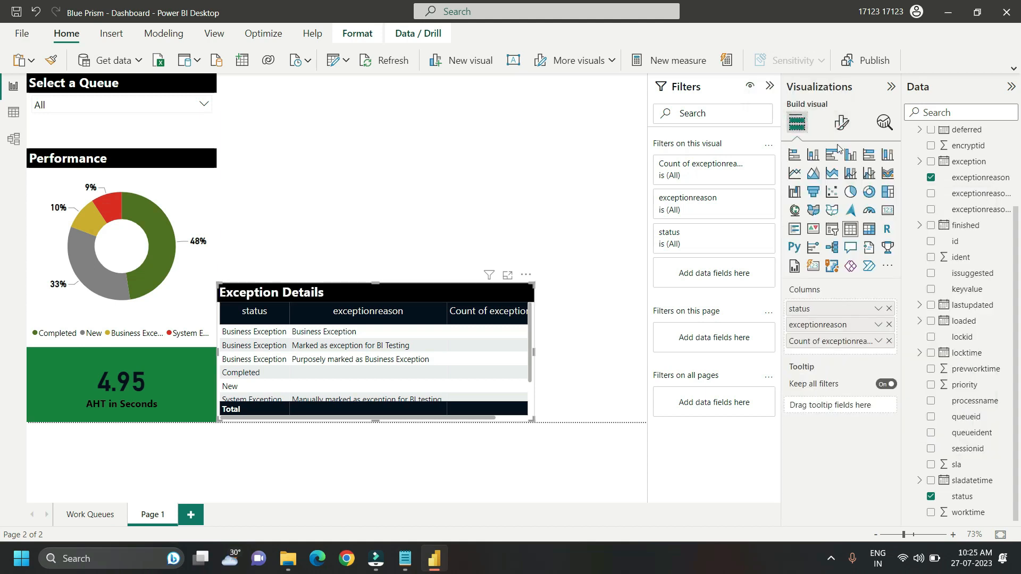
double_click(824, 309)
type("S")
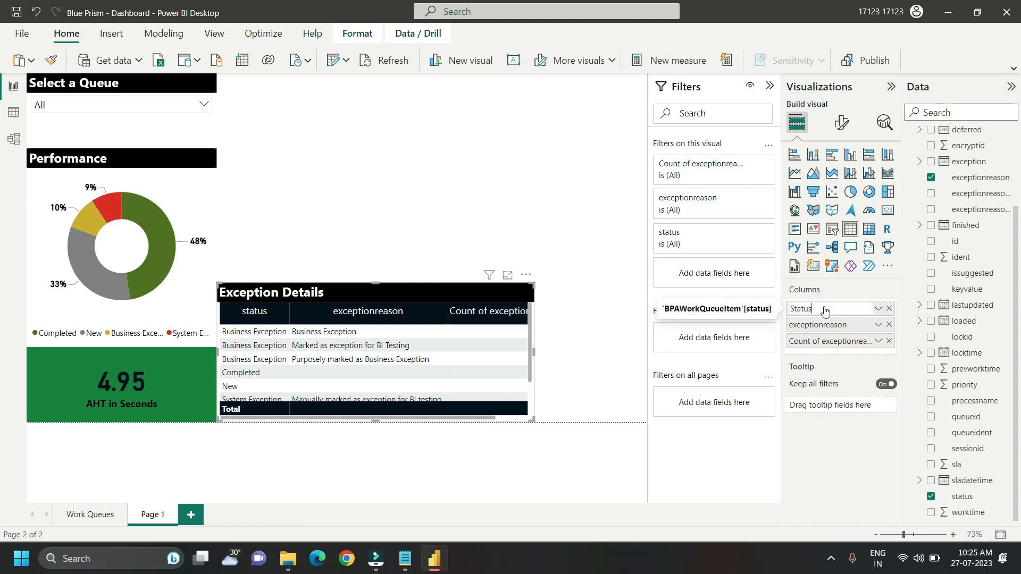
key("Return")
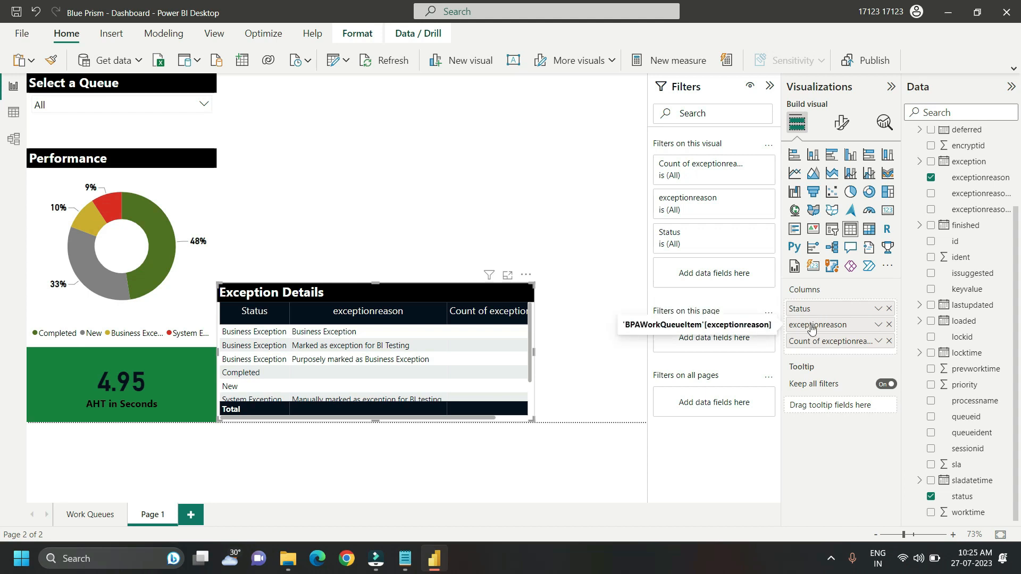
double_click(811, 327)
type("Ex")
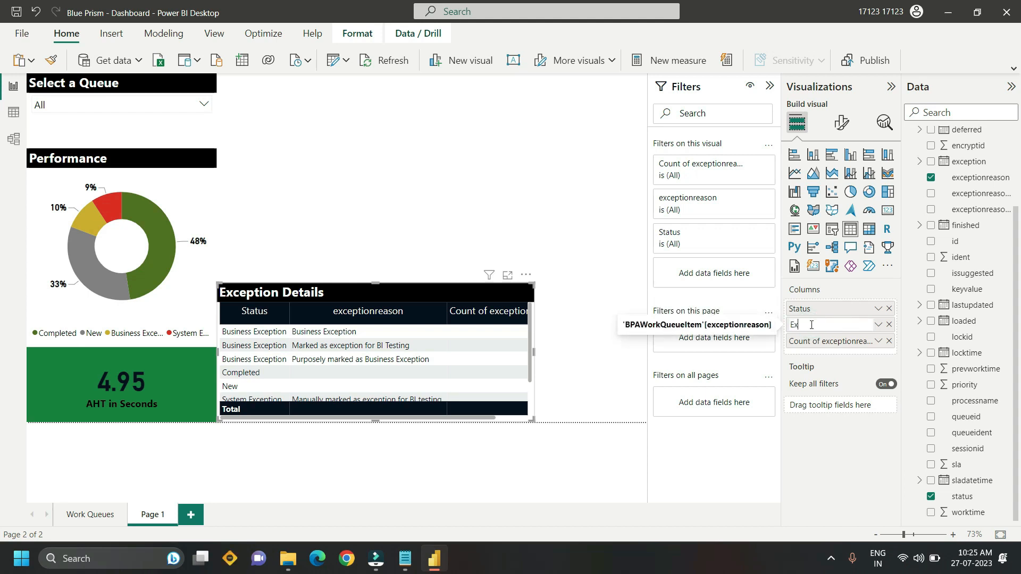
type("ception Reason")
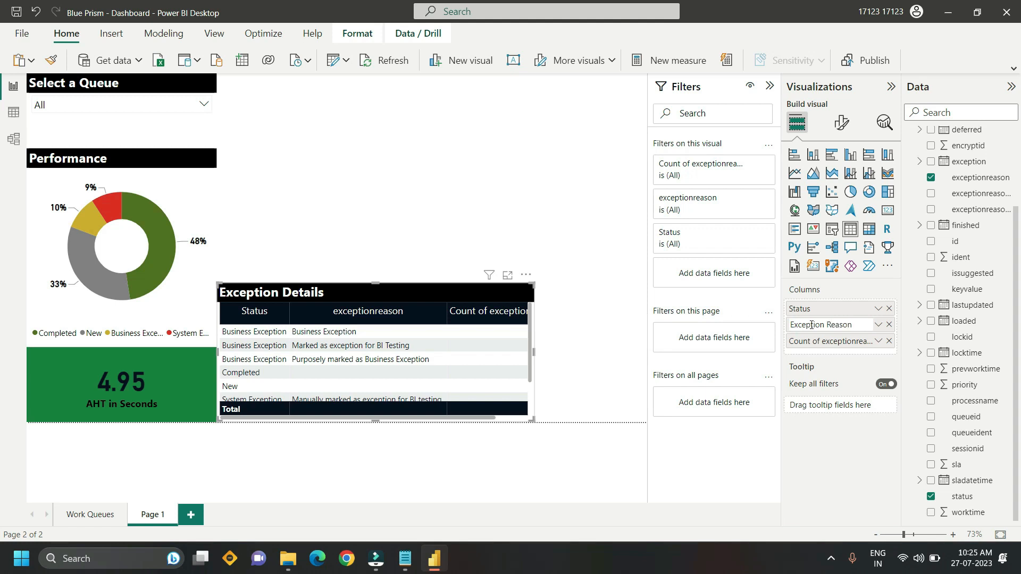
double_click(812, 343)
type("Exceptio")
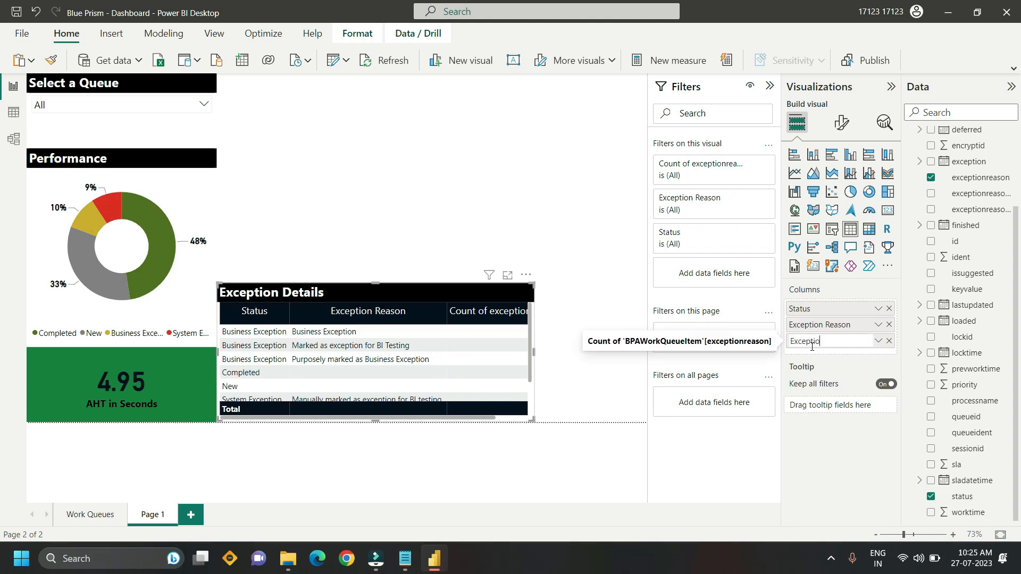
type("n Count")
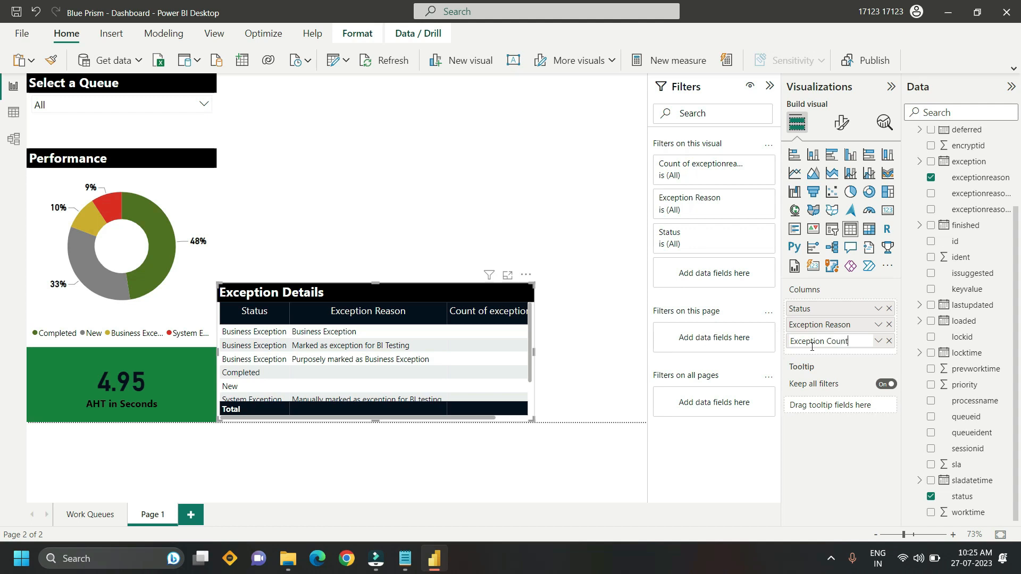
key("Return")
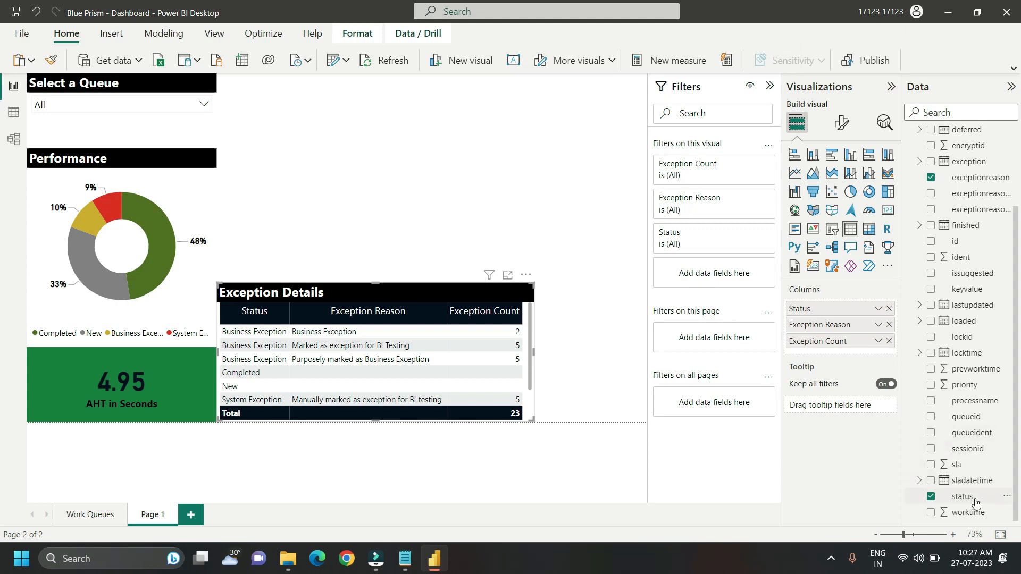
Step: Add status as a separate filter on the exception table, using advanced filtering with the condition "is not" Completed
left_click_drag(960, 496, 706, 246)
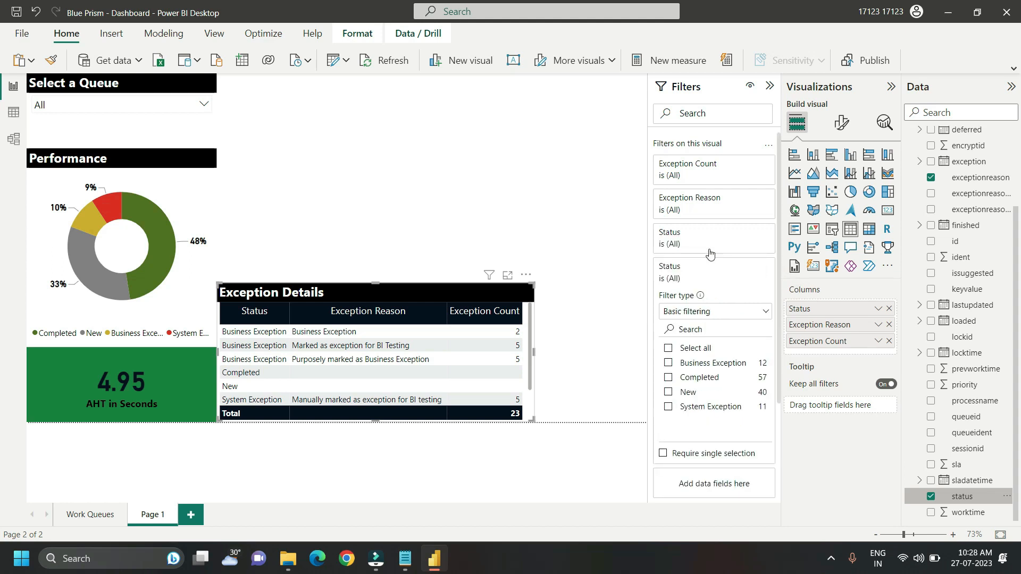
left_click(766, 313)
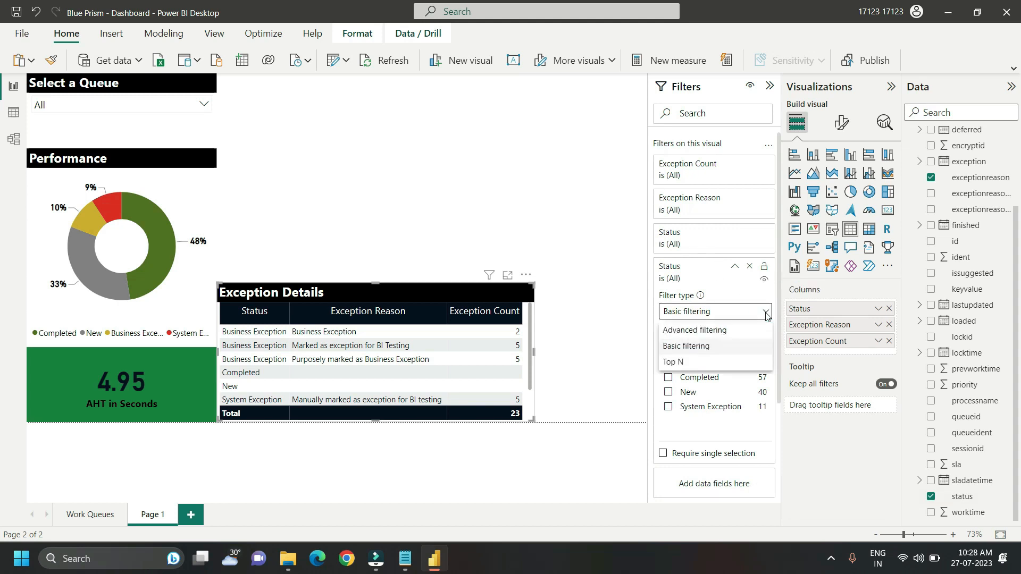
left_click(711, 331)
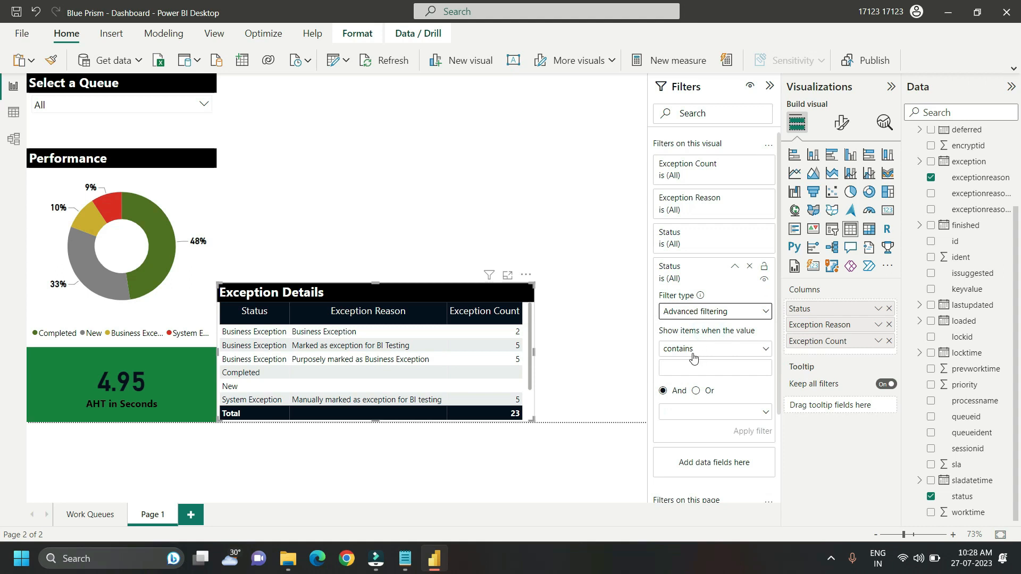
left_click(707, 349)
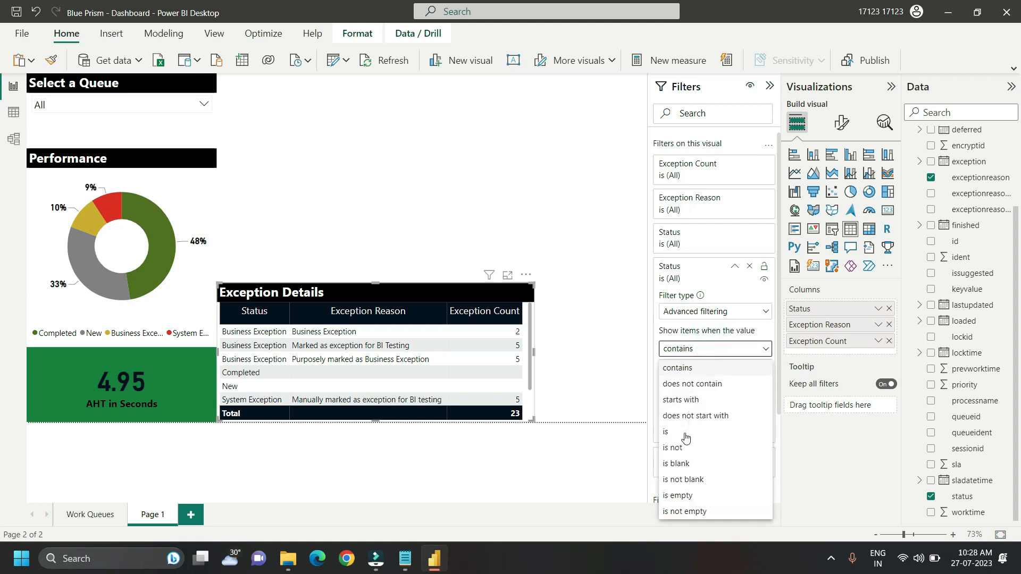
left_click(683, 441)
left_click(672, 370)
type("Completed")
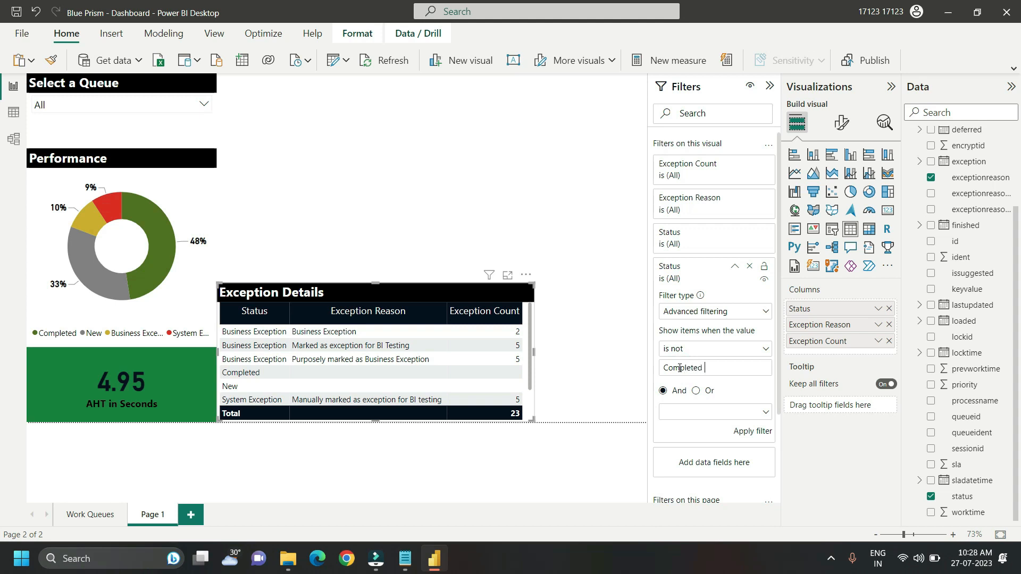
Step: Add a second status condition joined by And, "is not" New, and apply the filter
left_click(663, 392)
left_click(672, 414)
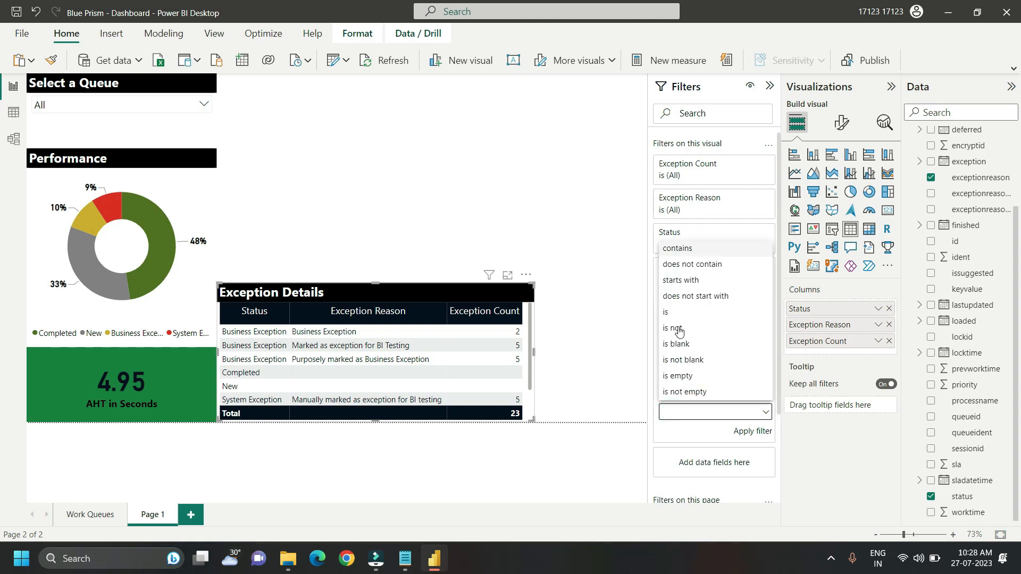
left_click(678, 329)
left_click(687, 428)
type("New")
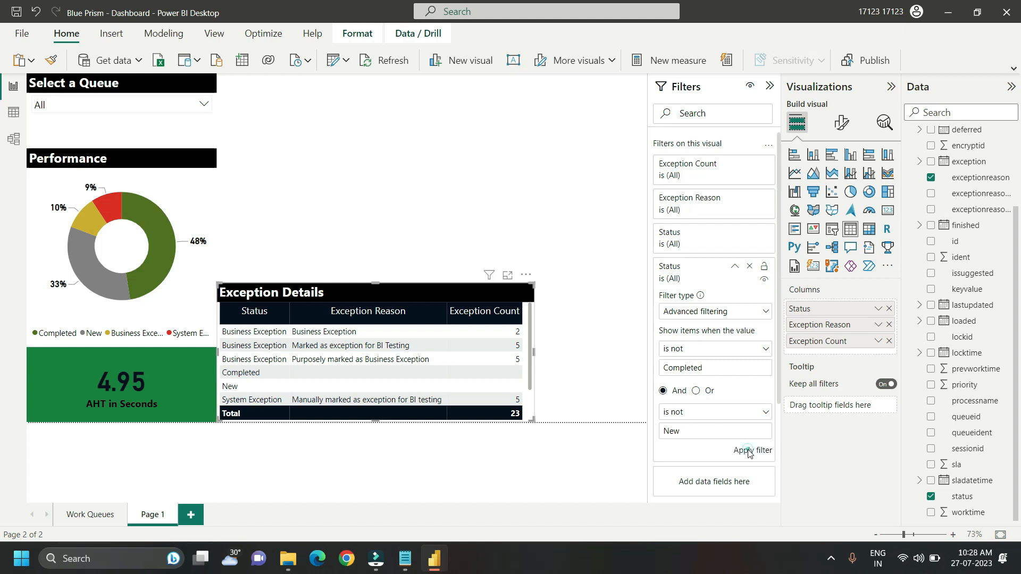
left_click(749, 451)
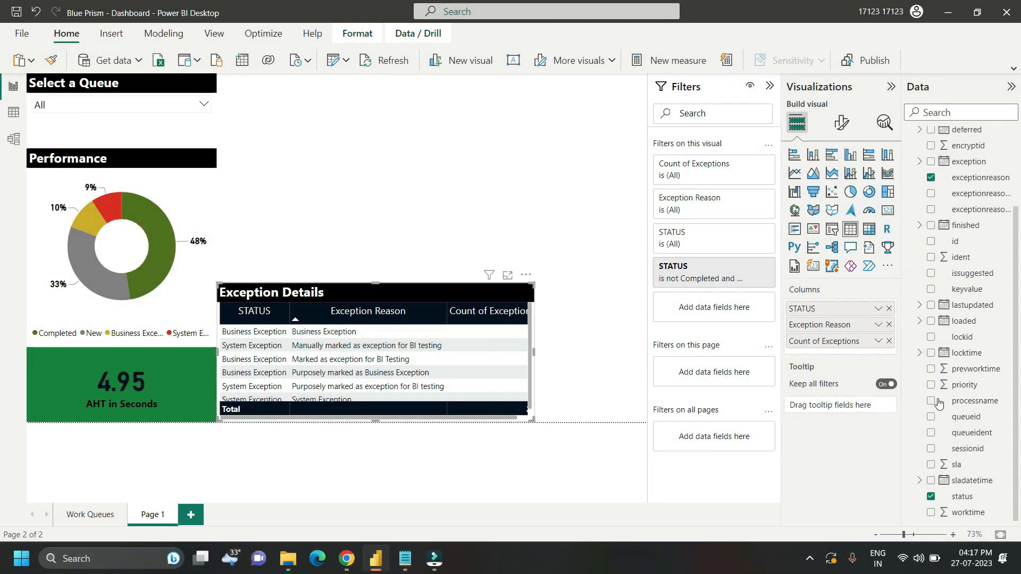
Step: Add a line and stacked column chart to the page with the Day level of lastupdated on its x-axis
left_click(459, 217)
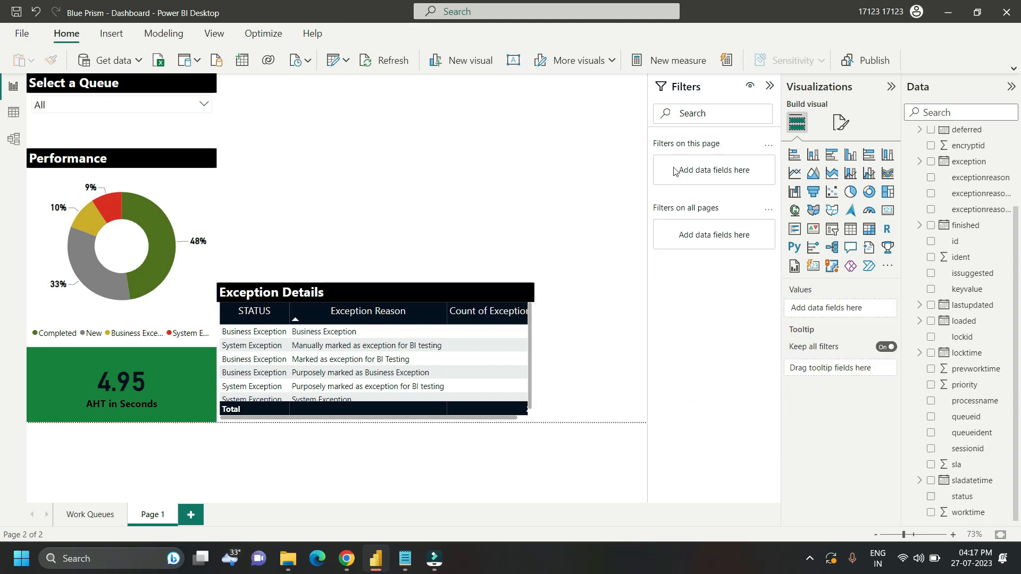
left_click(851, 176)
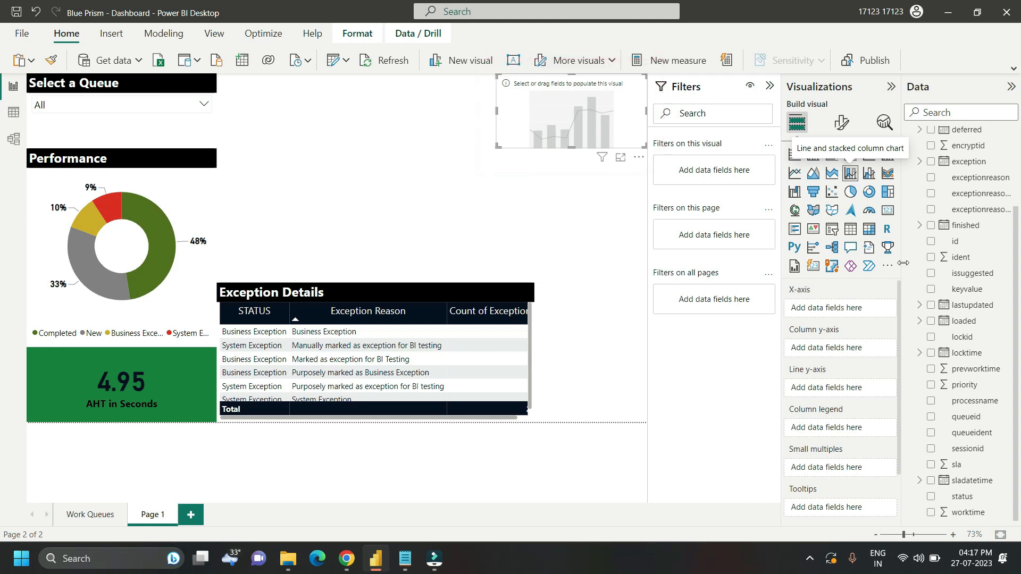
left_click(919, 306)
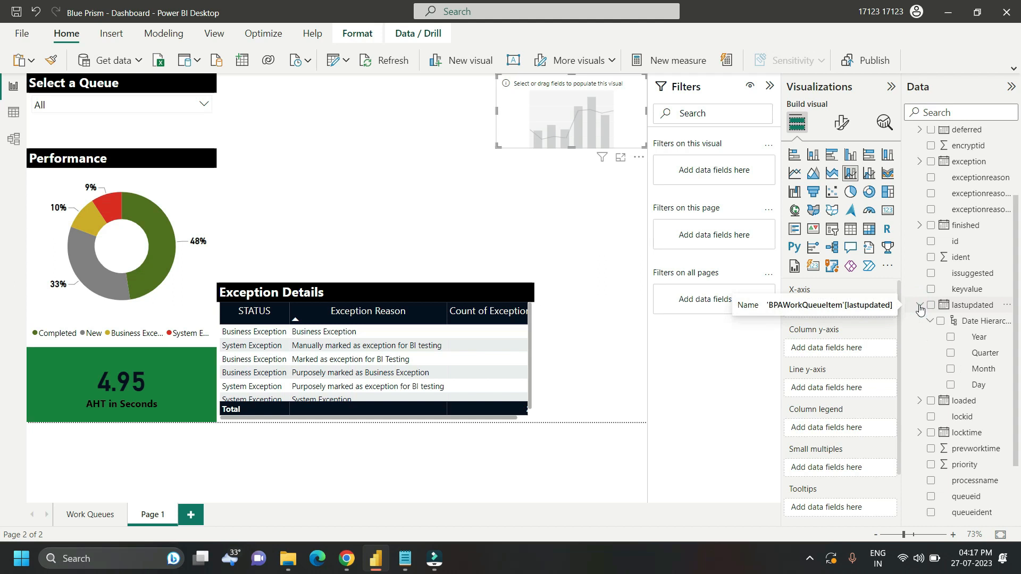
left_click_drag(976, 390, 851, 308)
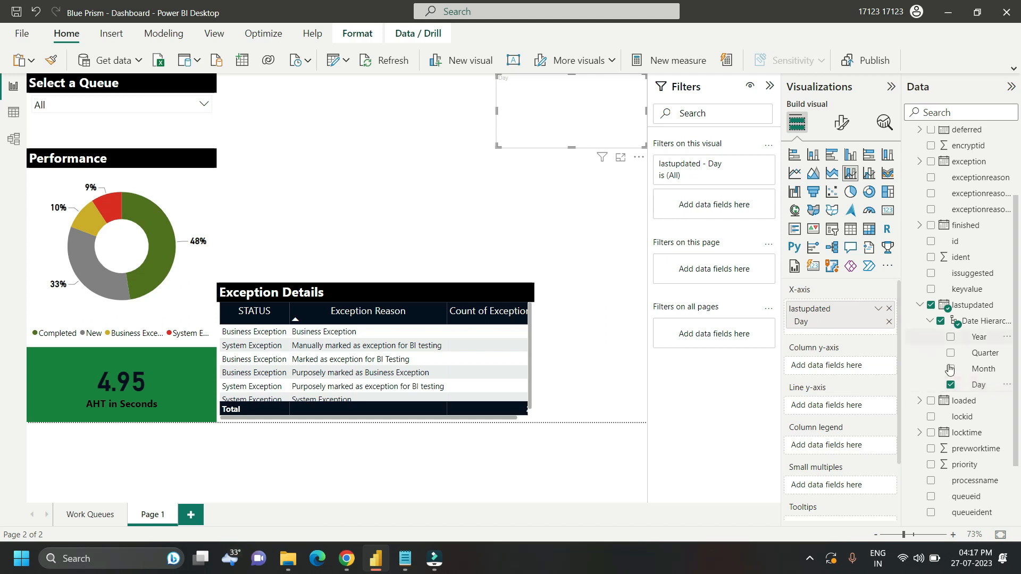
Step: Assign status to the chart's column y-axis, id to the line y-axis, and status to the column legend
scroll(1013, 413, "down", 3)
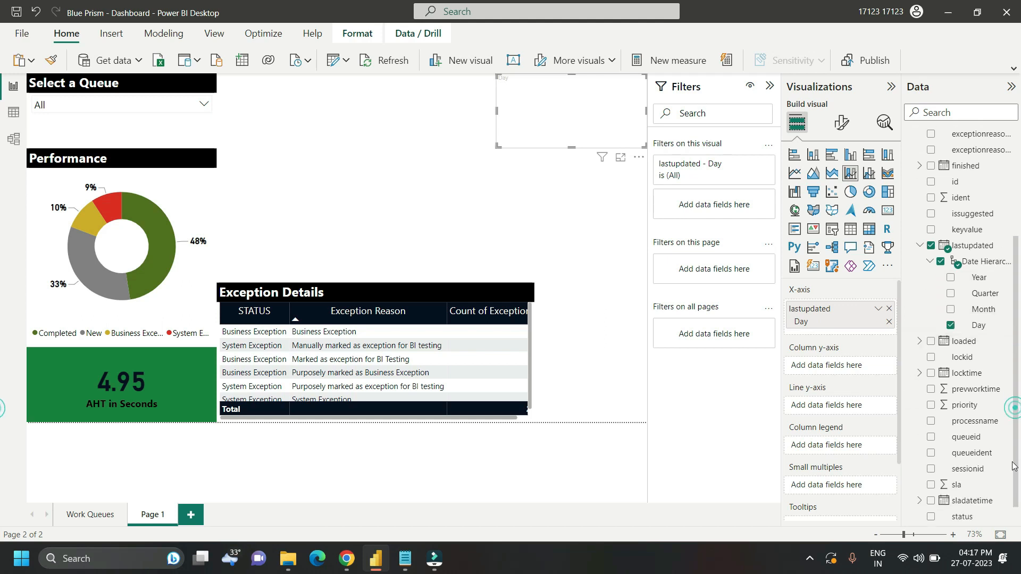
left_click_drag(958, 503, 840, 366)
left_click_drag(956, 162, 834, 415)
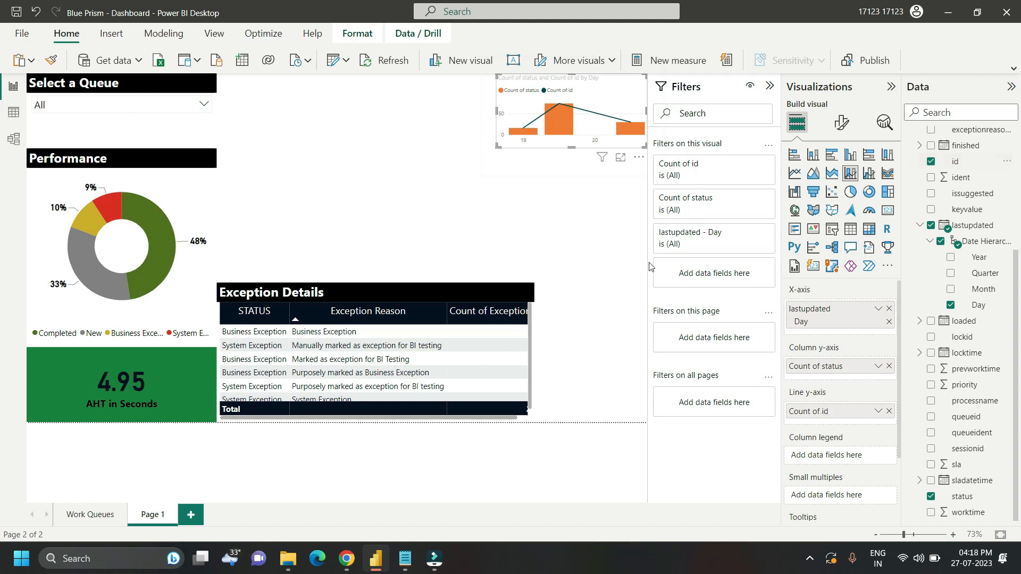
left_click_drag(961, 497, 842, 456)
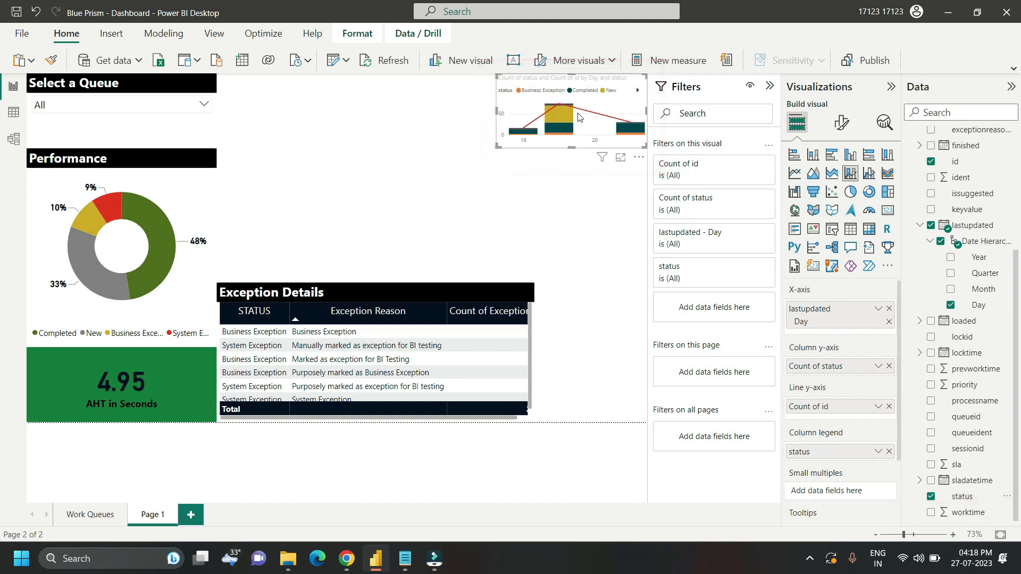
Step: Move and enlarge the combo chart to fill the empty area above the exception table
left_click_drag(581, 113, 433, 178)
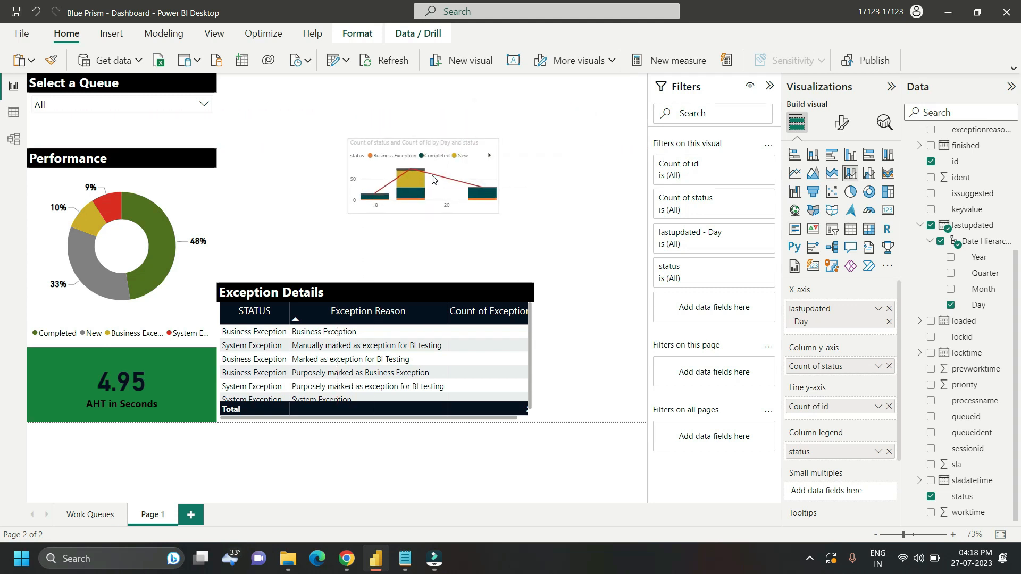
left_click_drag(507, 213, 691, 289)
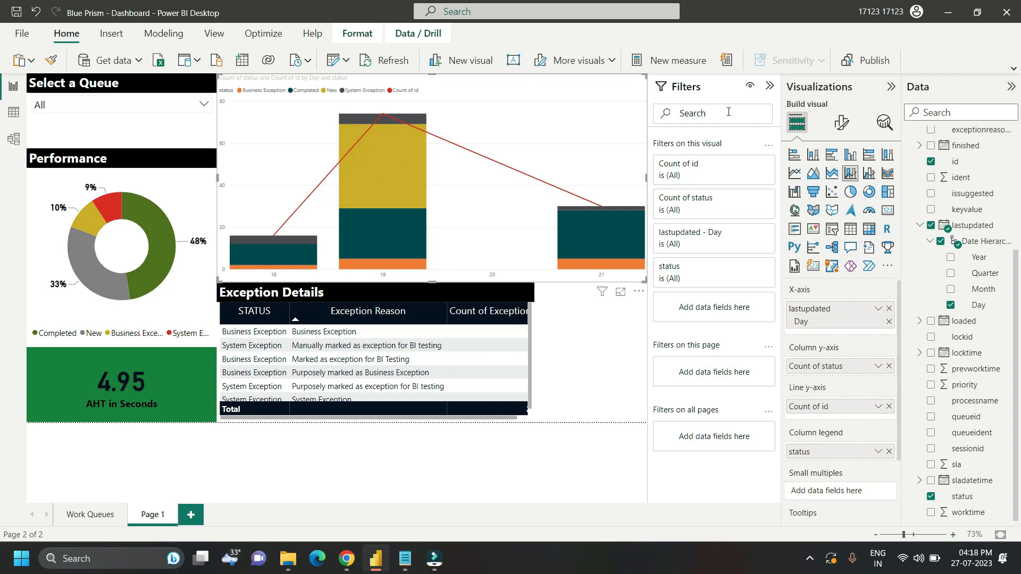
Step: Change the combo chart's x-axis type to Categorical
left_click(840, 128)
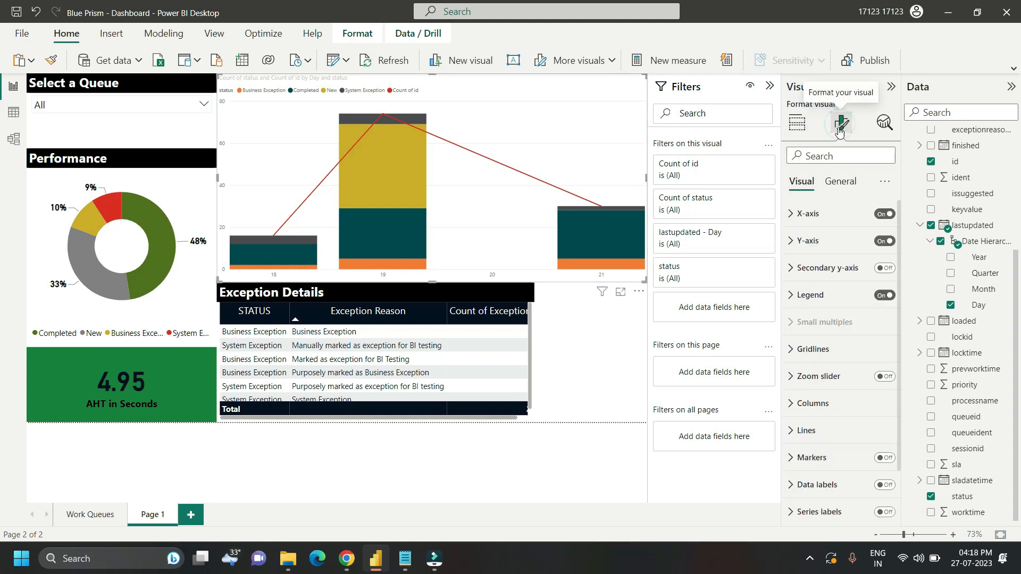
left_click(810, 217)
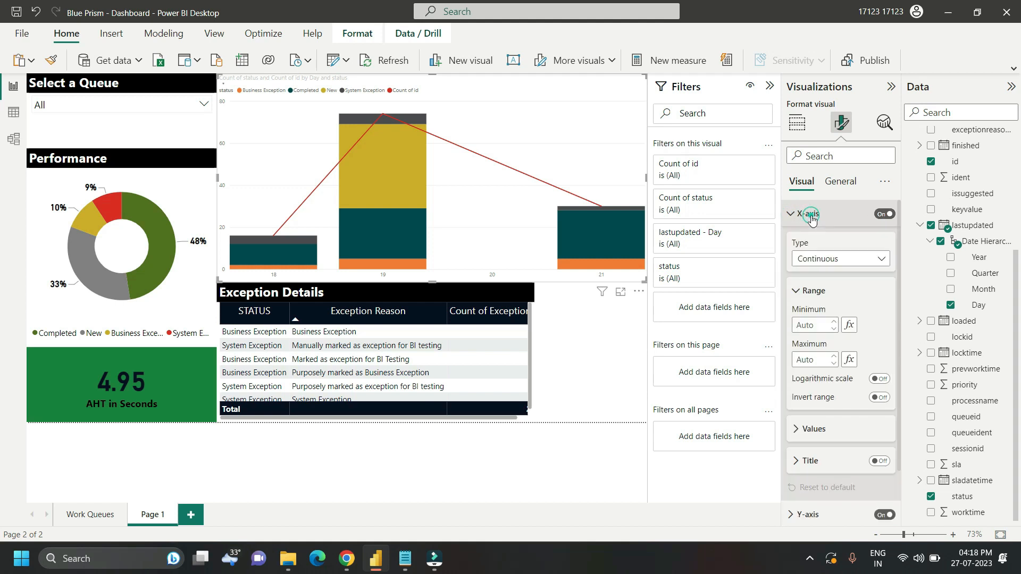
left_click(861, 259)
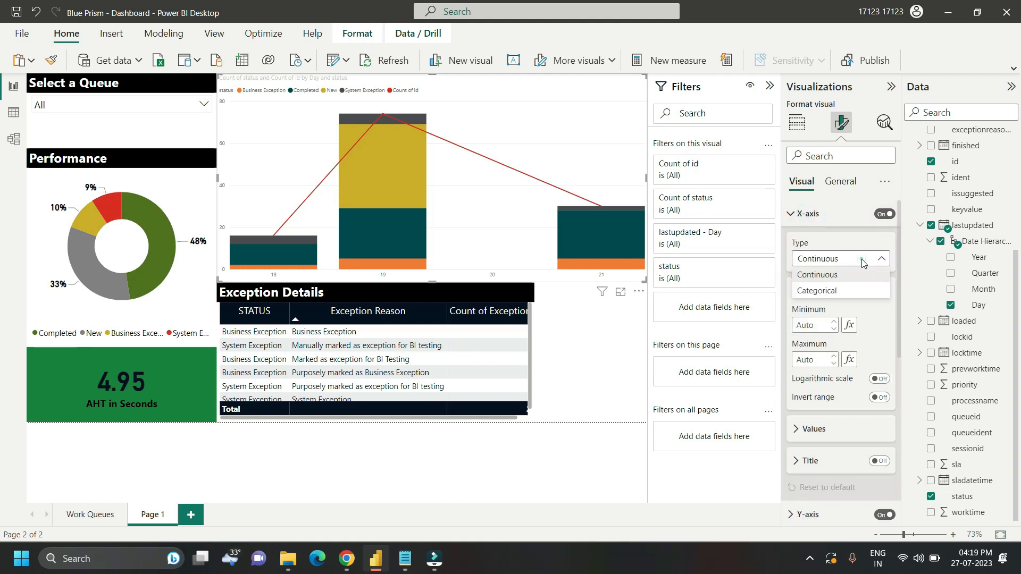
left_click(819, 293)
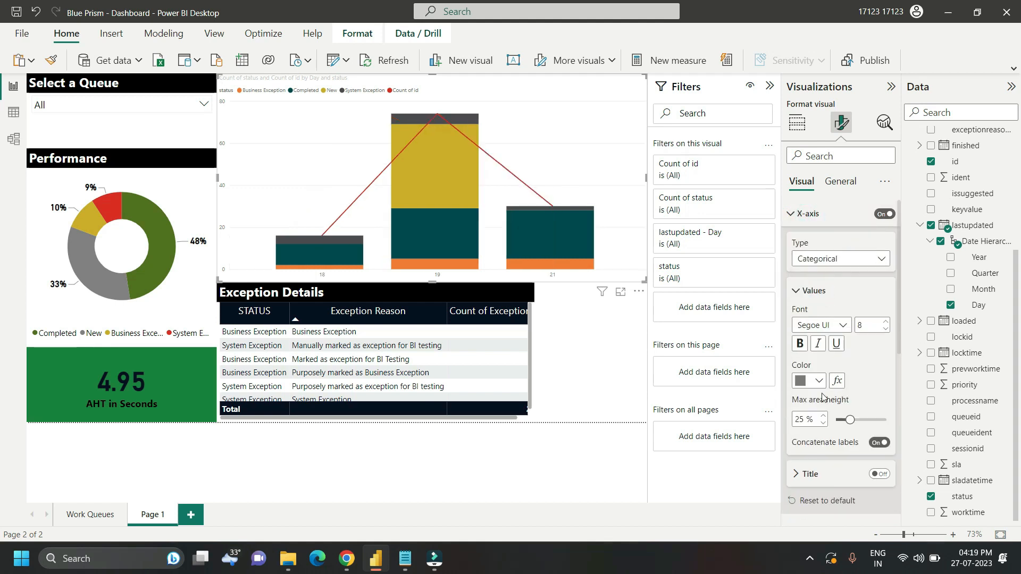
Step: Format the x-axis values as bold, size 12, in black
double_click(871, 327)
type("12")
left_click(802, 345)
left_click(812, 381)
left_click(808, 322)
Step: Keep the y-axis shown and format its values in larger bold black text matching the x-axis
left_click(790, 241)
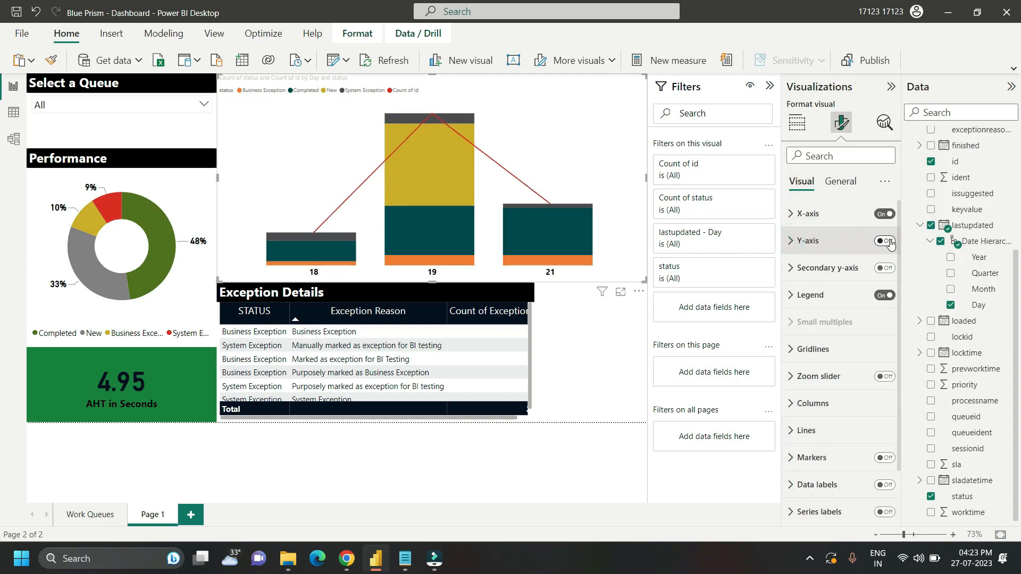
left_click(887, 241)
left_click(816, 239)
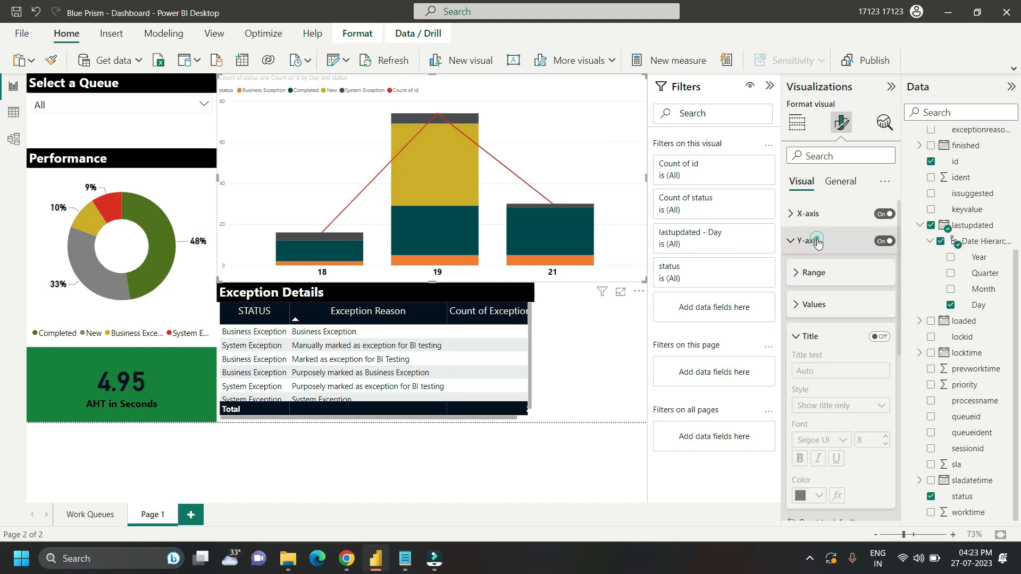
left_click(813, 304)
left_click(811, 339)
left_click(813, 240)
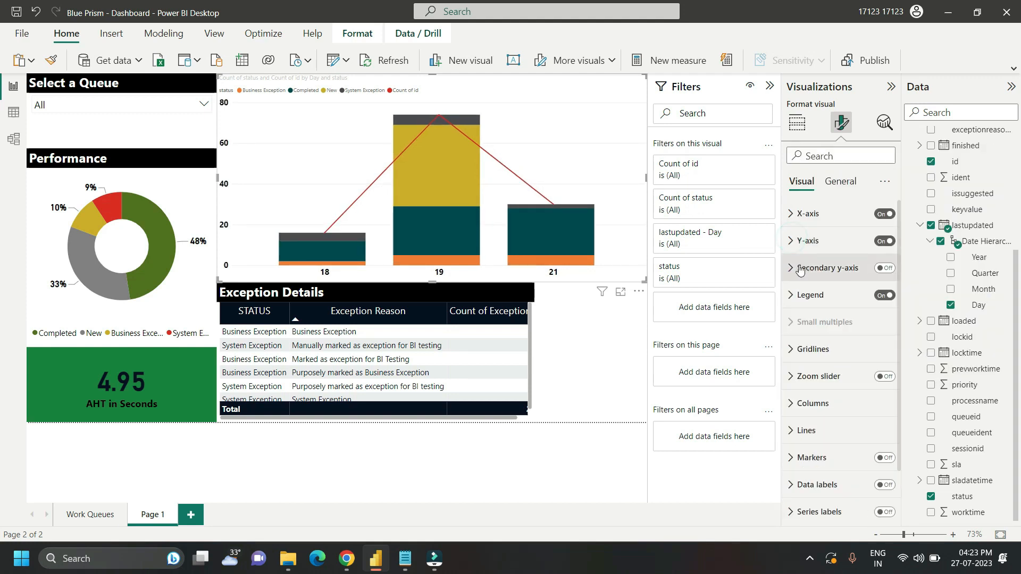
Step: Turn on the chart's secondary y-axis and enable Align zeros in its range
left_click(883, 268)
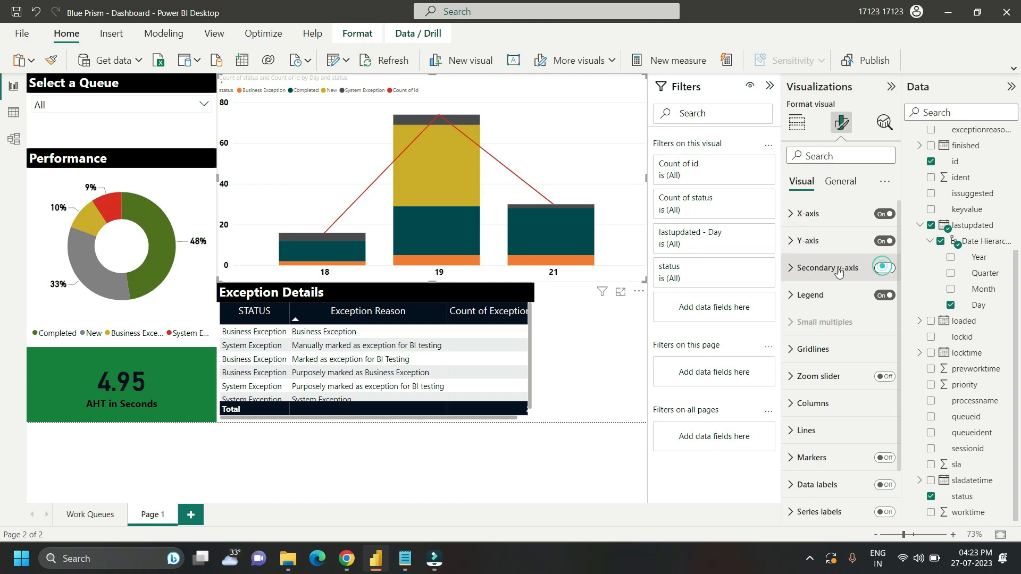
left_click(788, 269)
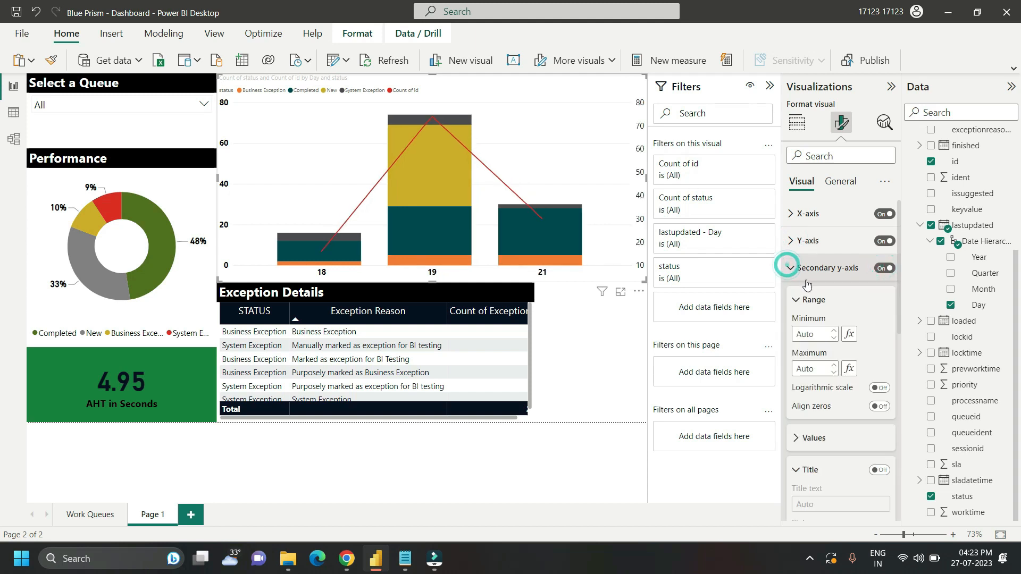
left_click(881, 409)
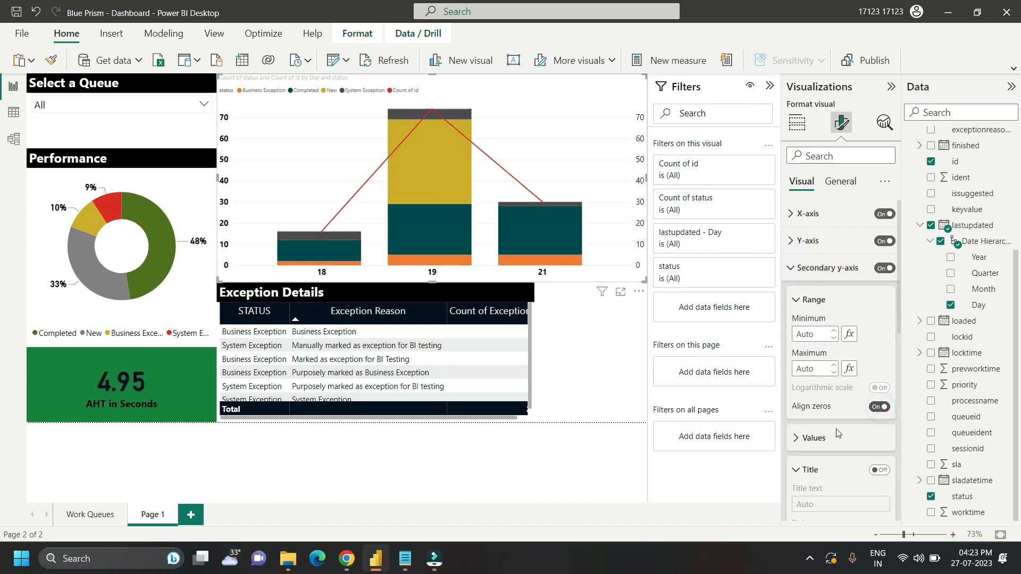
Step: Format the secondary y-axis values as bold, size 12, in black
left_click(808, 440)
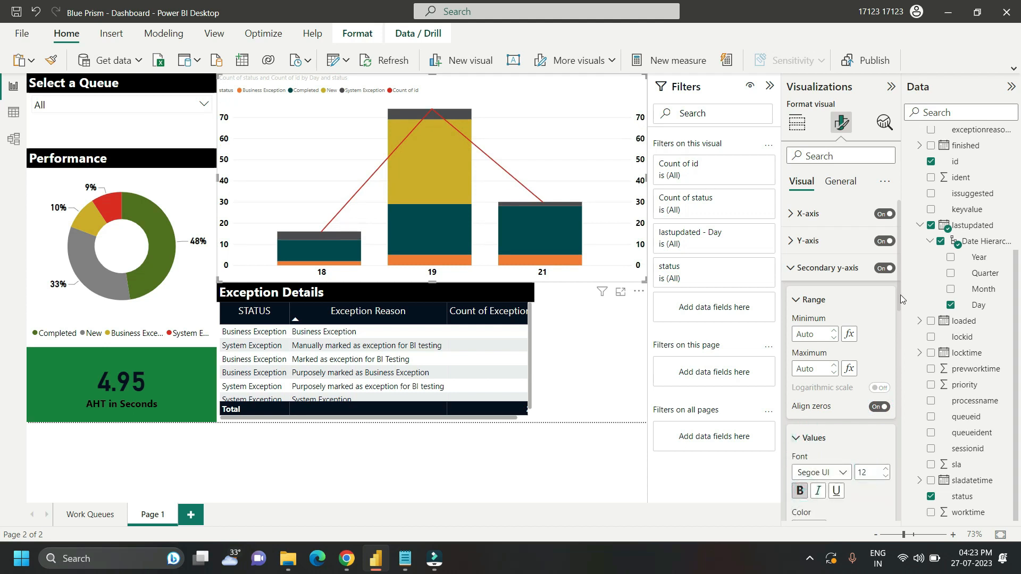
left_click_drag(899, 296, 899, 357)
left_click(820, 354)
left_click(808, 292)
left_click_drag(897, 308, 896, 240)
left_click(791, 269)
Step: Hide the chart's legend and set the Business Exception column color to gold, matching the donut
left_click(879, 296)
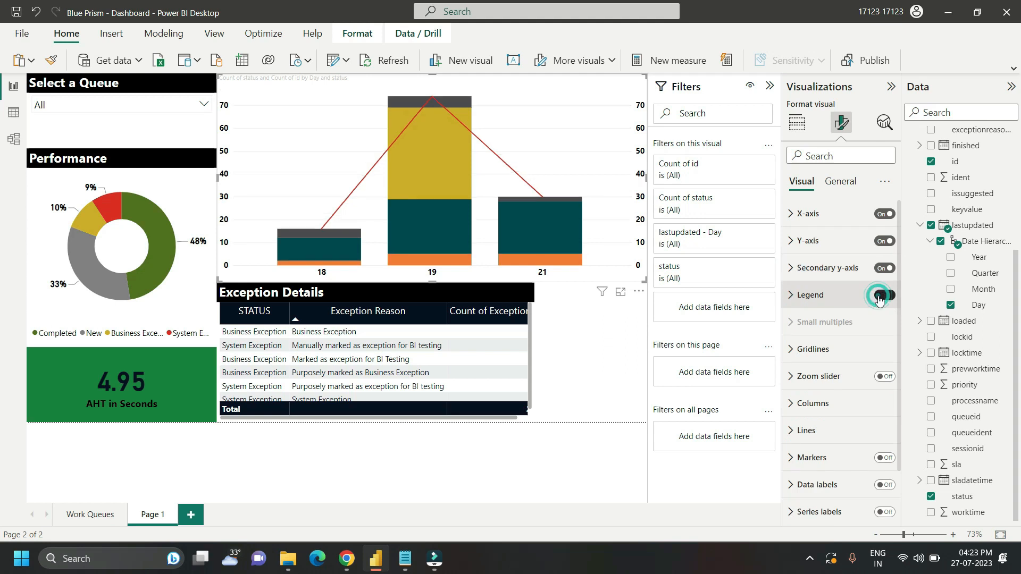
left_click(800, 404)
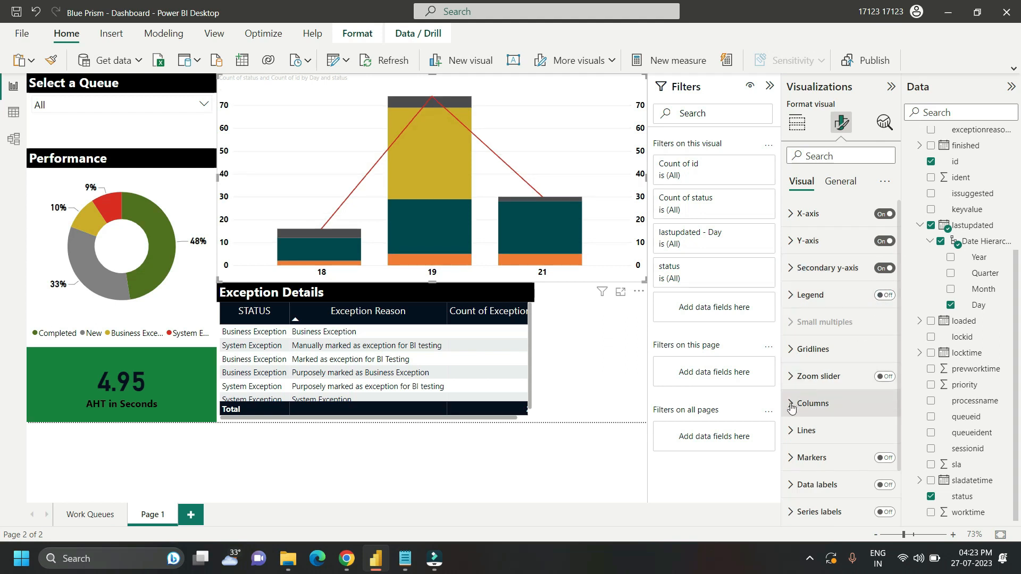
left_click_drag(899, 353, 895, 430)
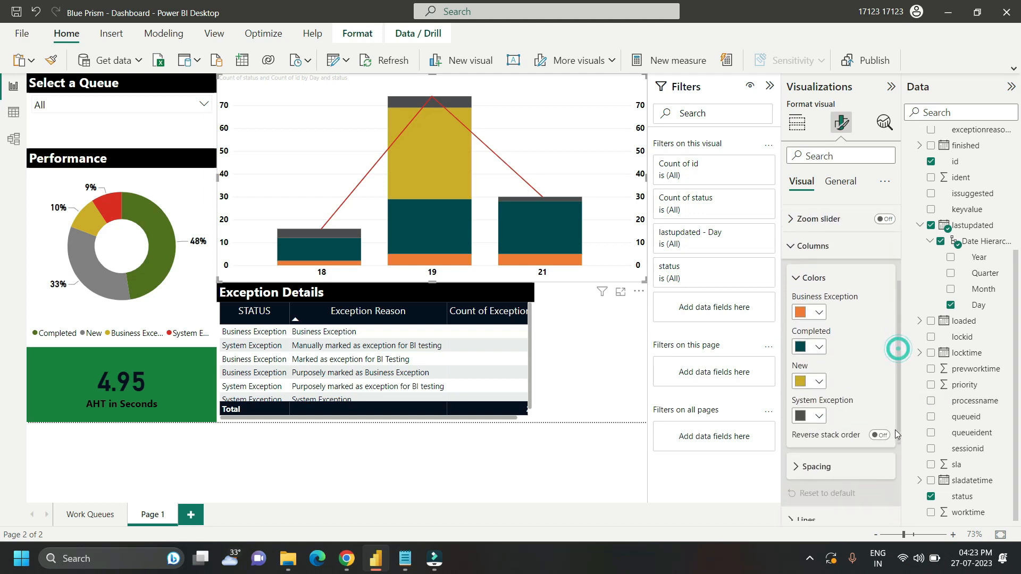
left_click(820, 314)
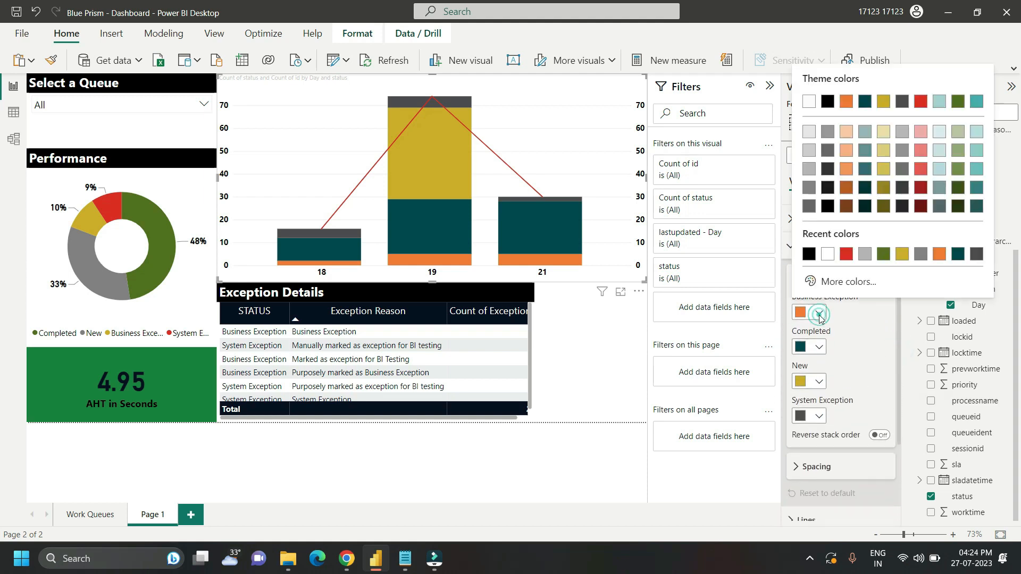
left_click(903, 254)
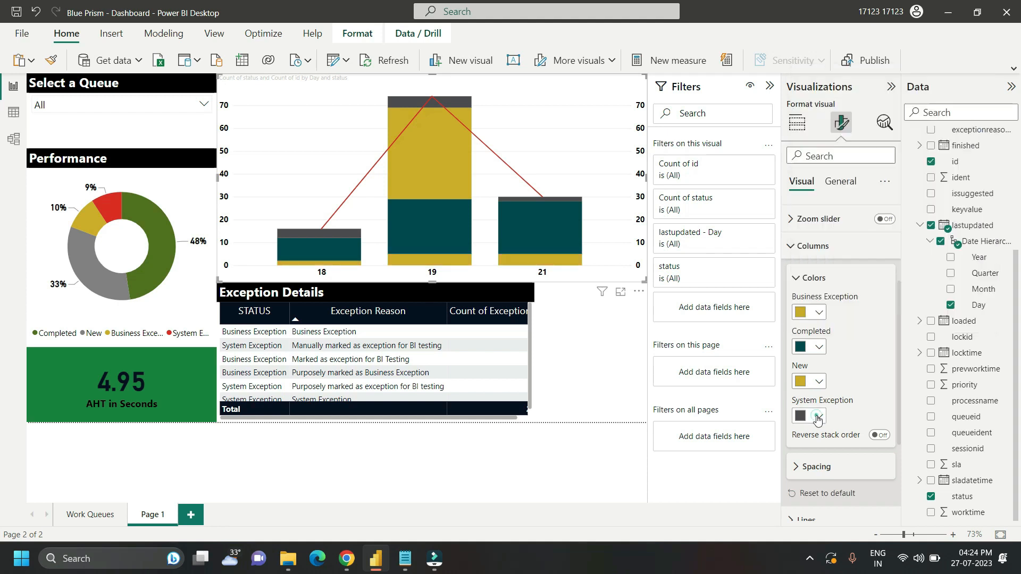
Step: Color the System Exception columns red, the Completed columns green (#536F18) and the New columns light gray
left_click(817, 418)
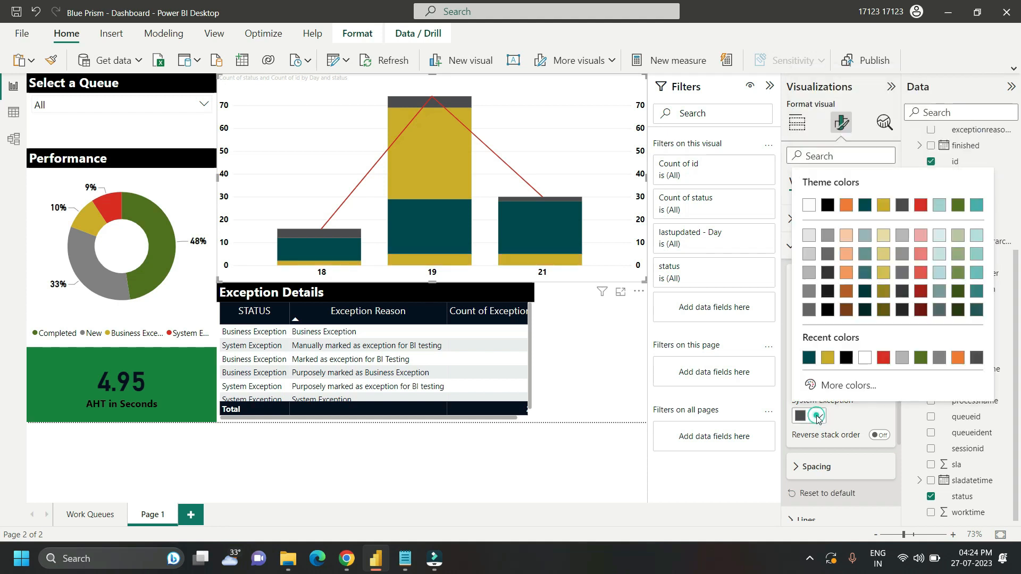
left_click(884, 360)
left_click(816, 350)
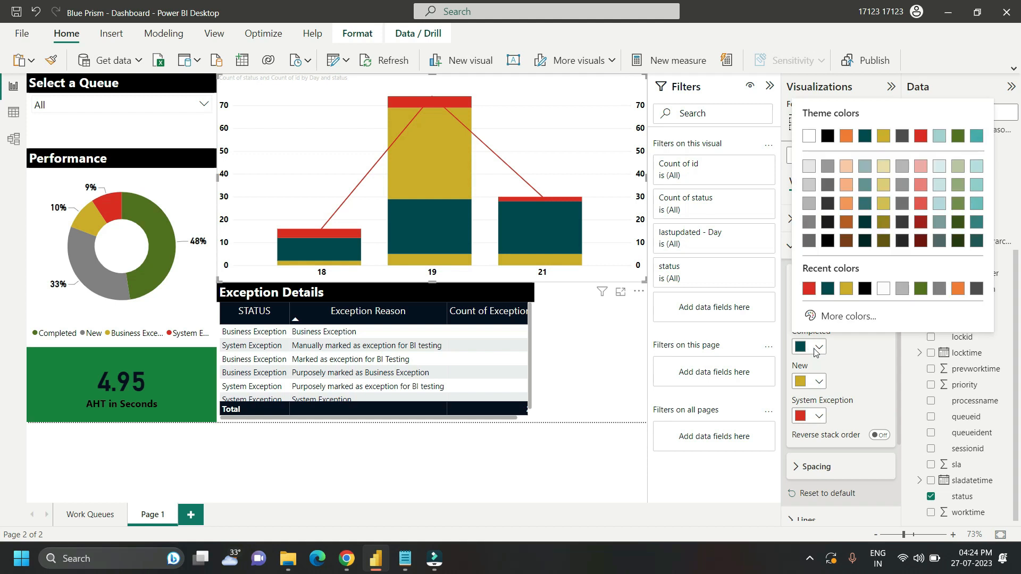
left_click(916, 288)
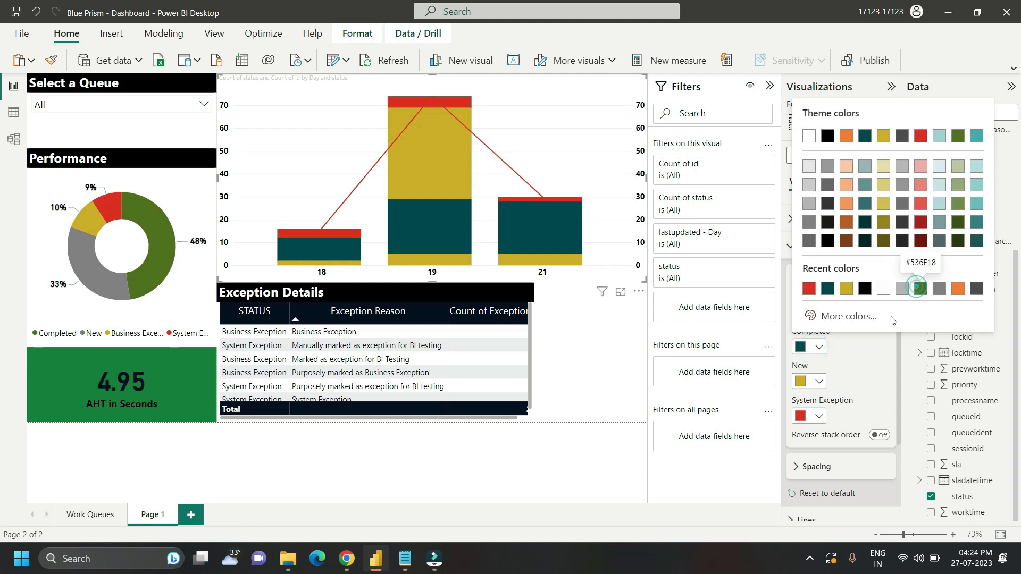
left_click(819, 381)
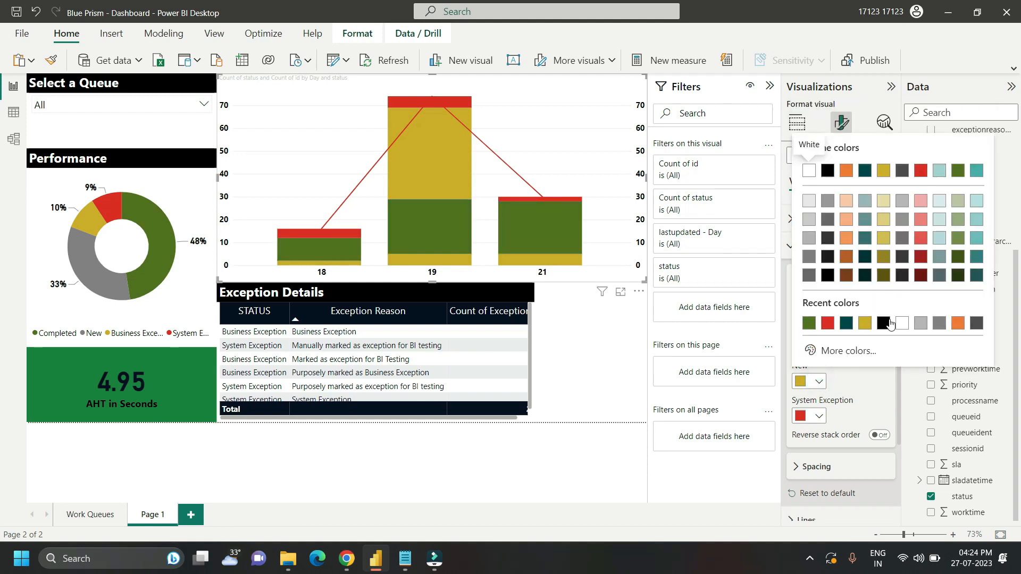
left_click(921, 323)
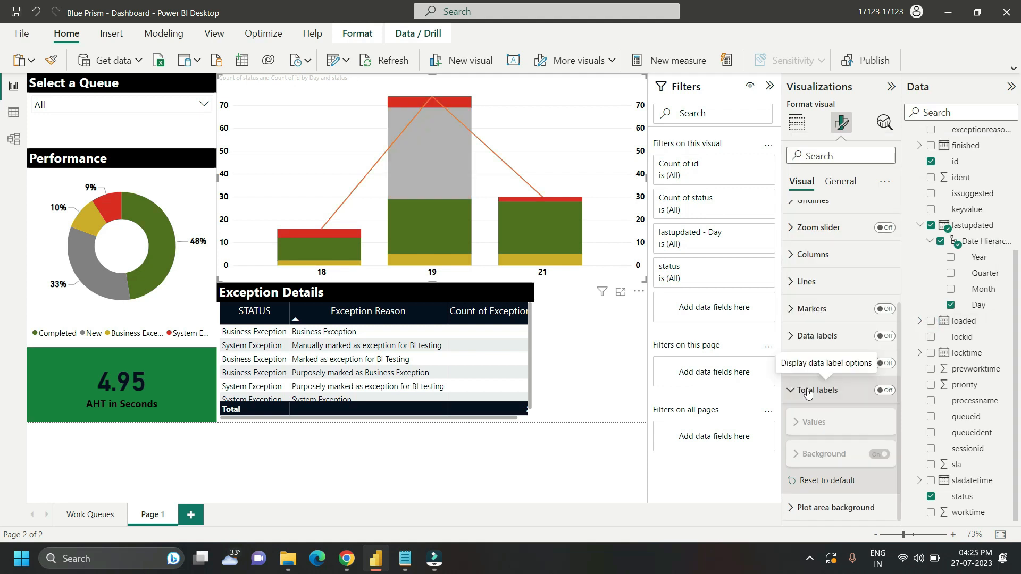
Step: Turn on total labels for the combo chart and format their values as bold, size 12, in black
left_click(884, 392)
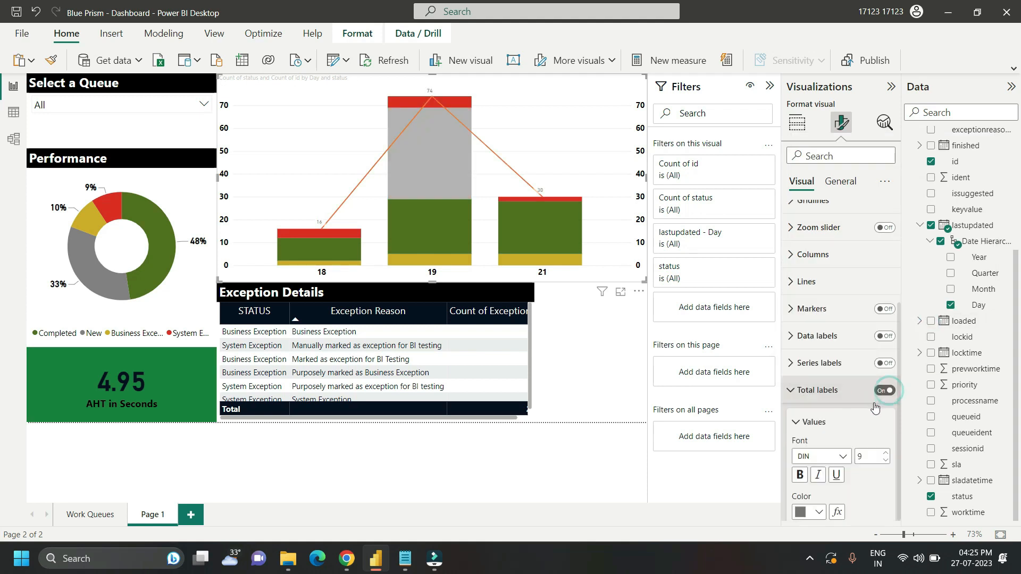
double_click(868, 456)
type("12")
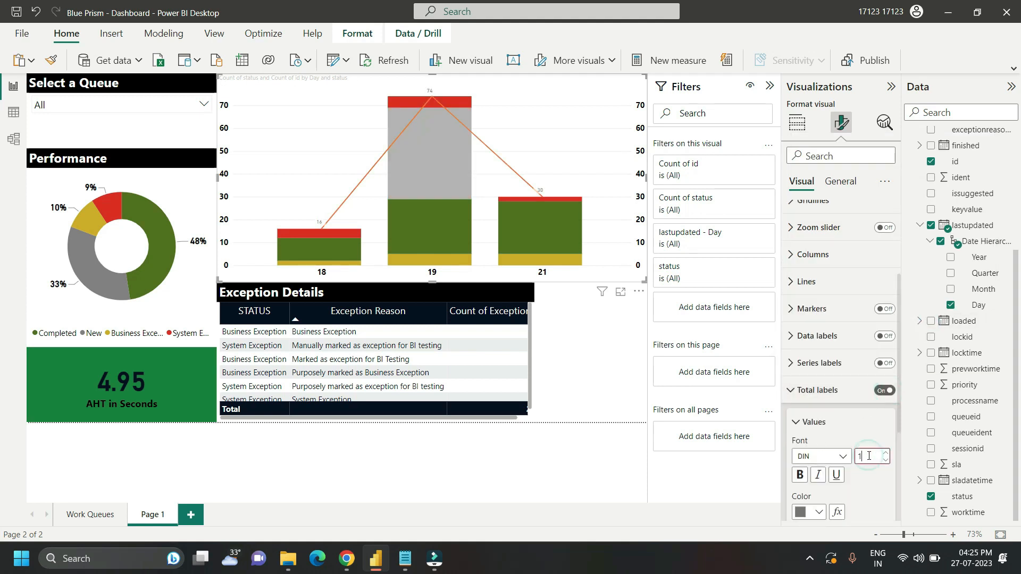
left_click(800, 475)
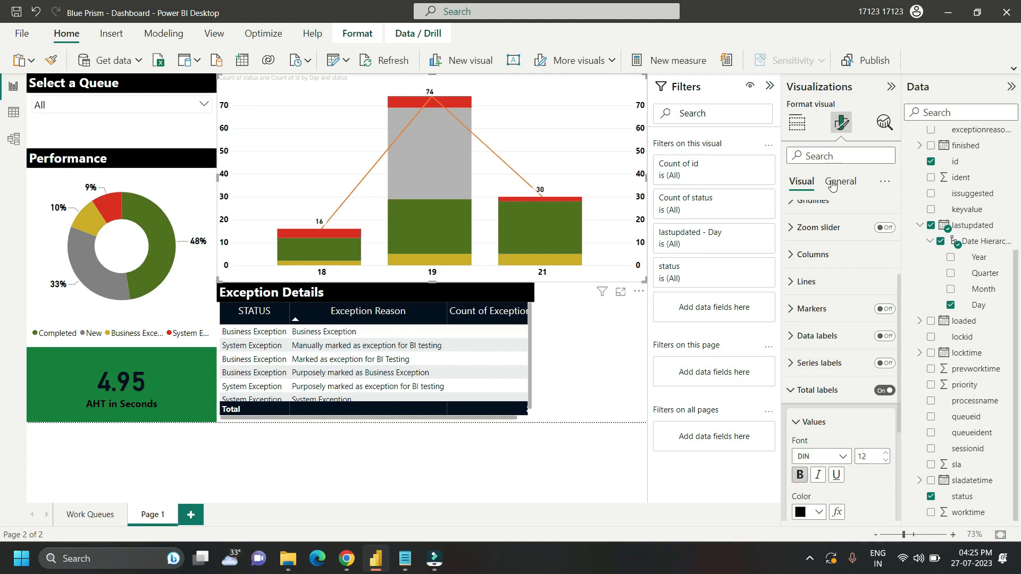
Step: Set the combo chart's title to "Performance in the last 7 days" with font size 20
left_click(833, 184)
left_click(792, 242)
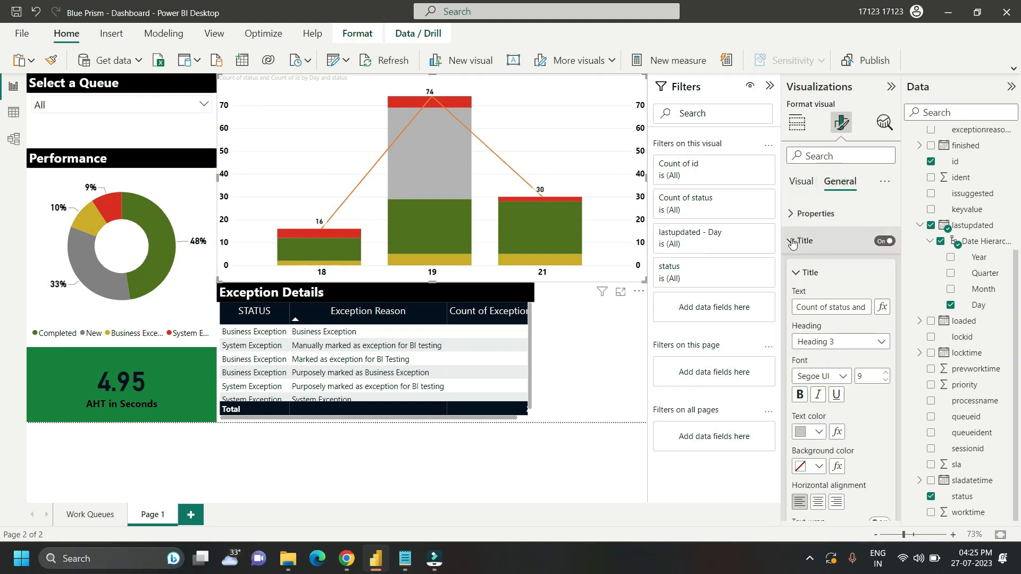
left_click(816, 308)
key("ctrl+a")
type("Performance in the last 7 days")
double_click(870, 380)
type("20")
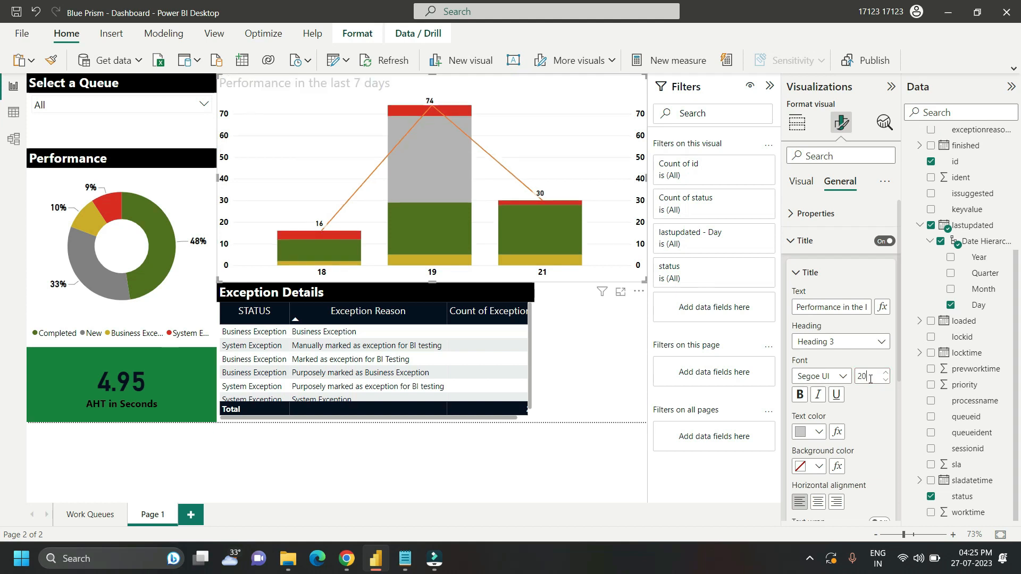
Step: Make the combo chart's title bold, with white text on a black background
left_click(799, 395)
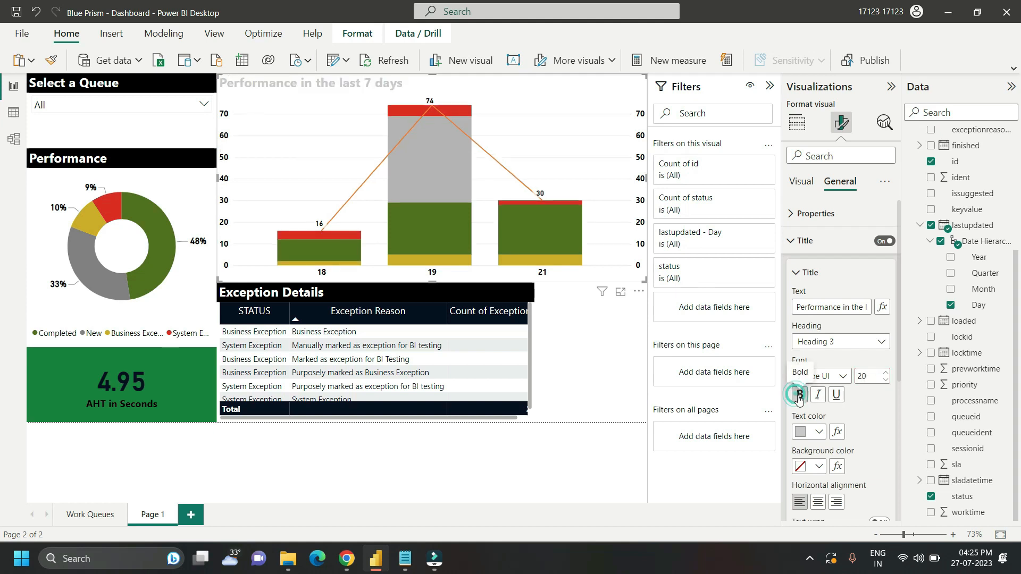
left_click(819, 433)
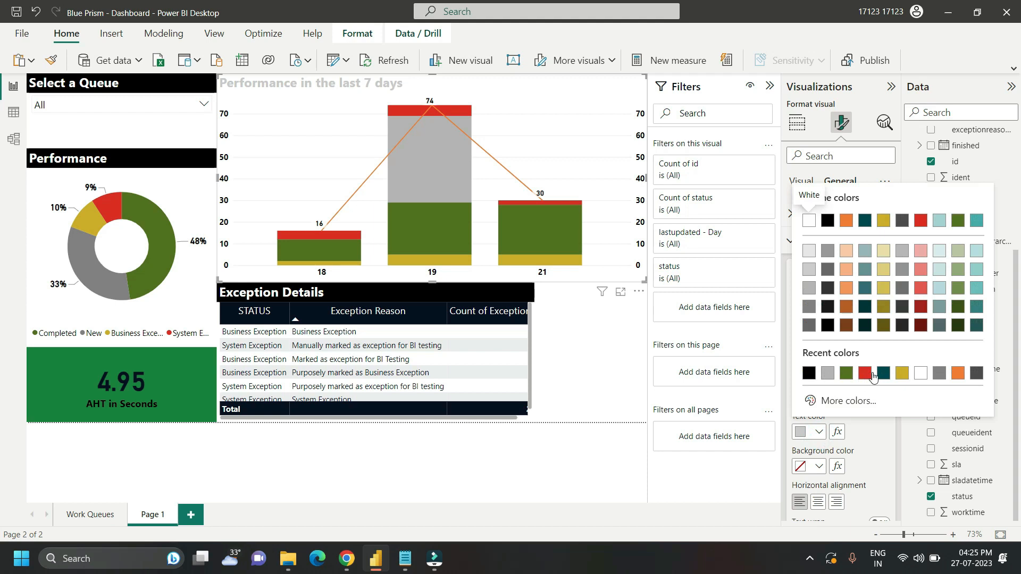
left_click(920, 375)
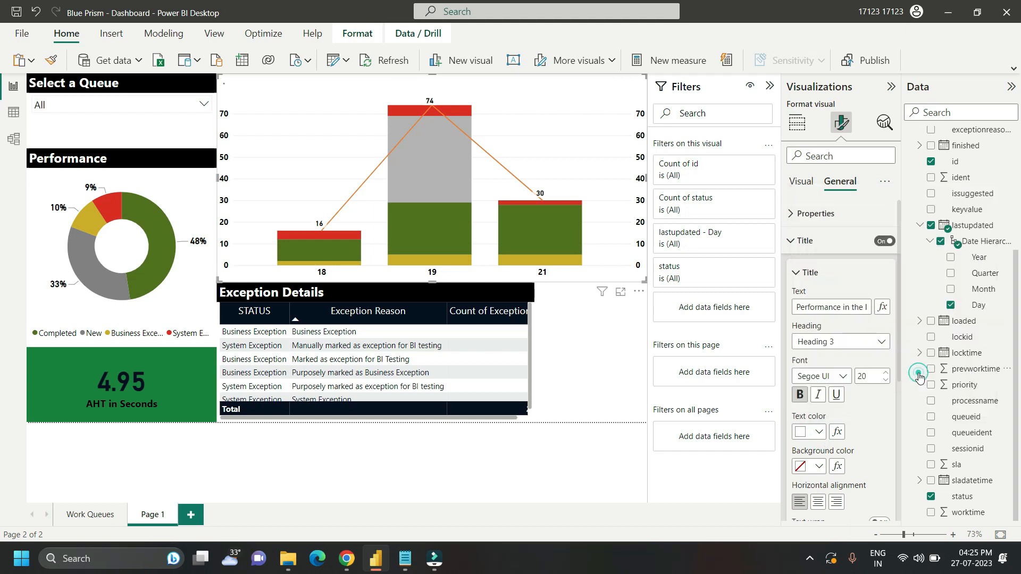
left_click(820, 467)
left_click(825, 377)
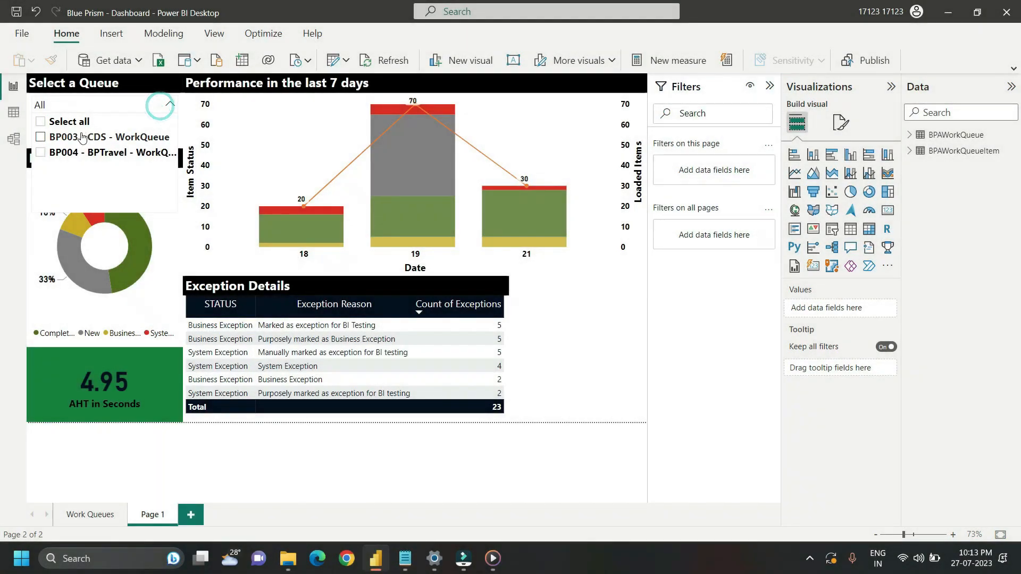
Step: Filter the dashboard to the BP003 - CDS - WorkQueue queue and review its Performance donut
left_click(82, 137)
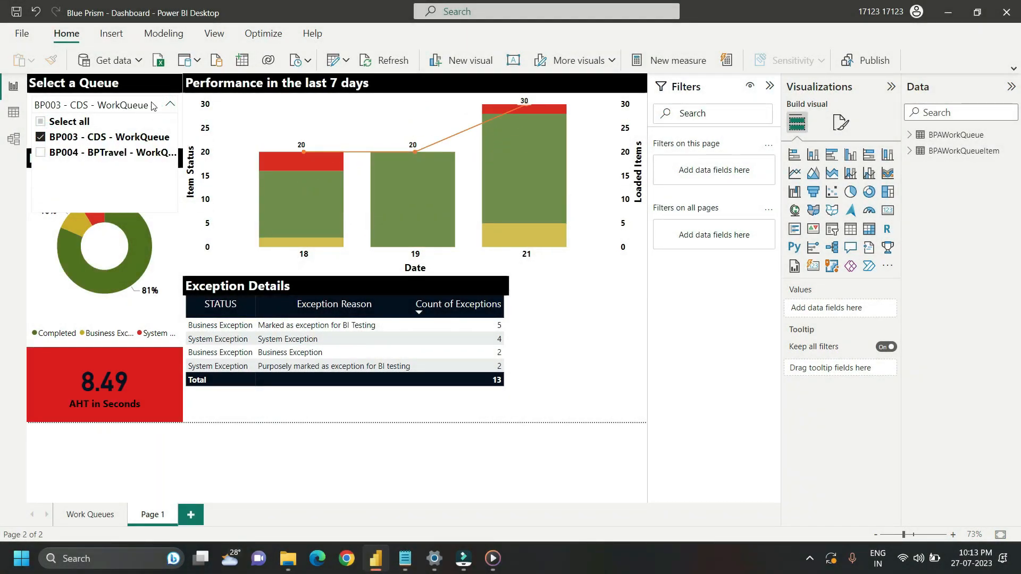
left_click(168, 106)
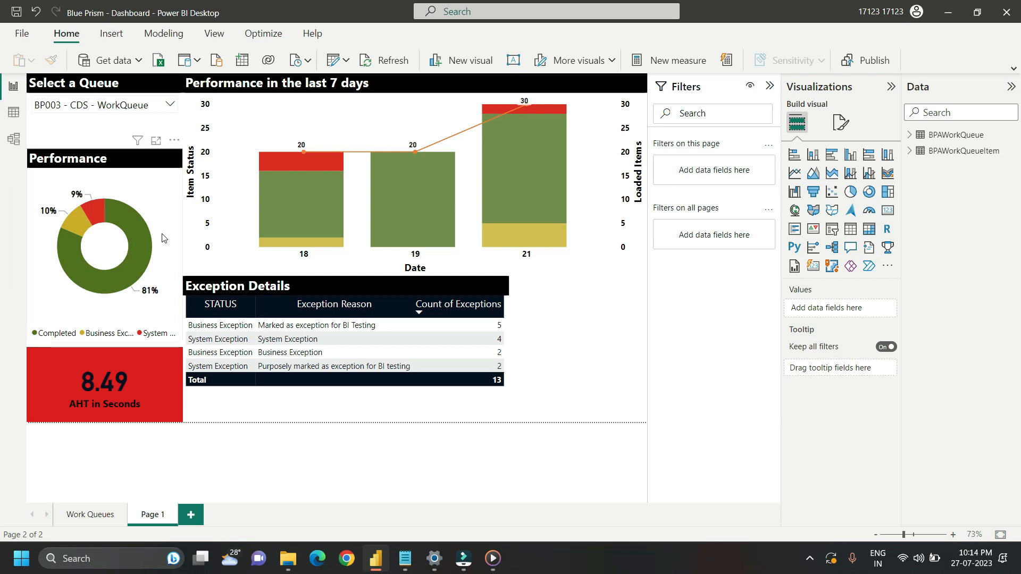
mouse_move(135, 250)
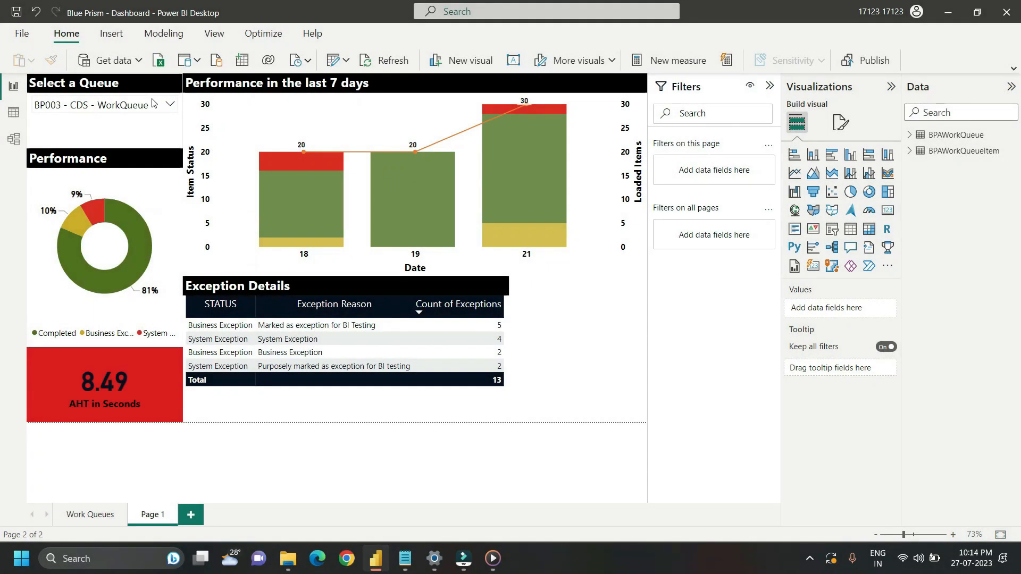
Step: Select all queues in the slicer and inspect the Business Exception and System Exception slices of the Performance donut
left_click(154, 104)
left_click(79, 122)
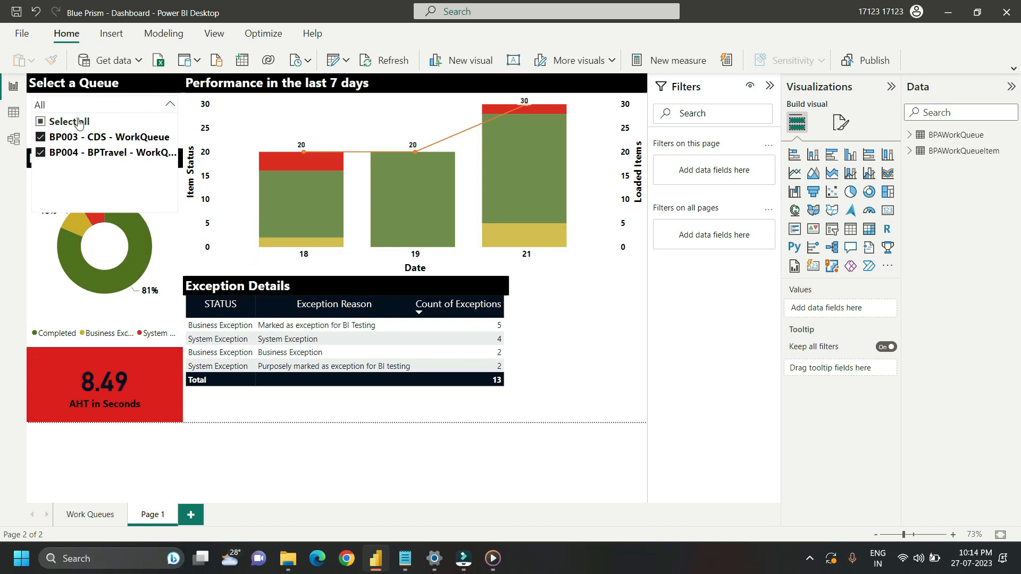
left_click(169, 105)
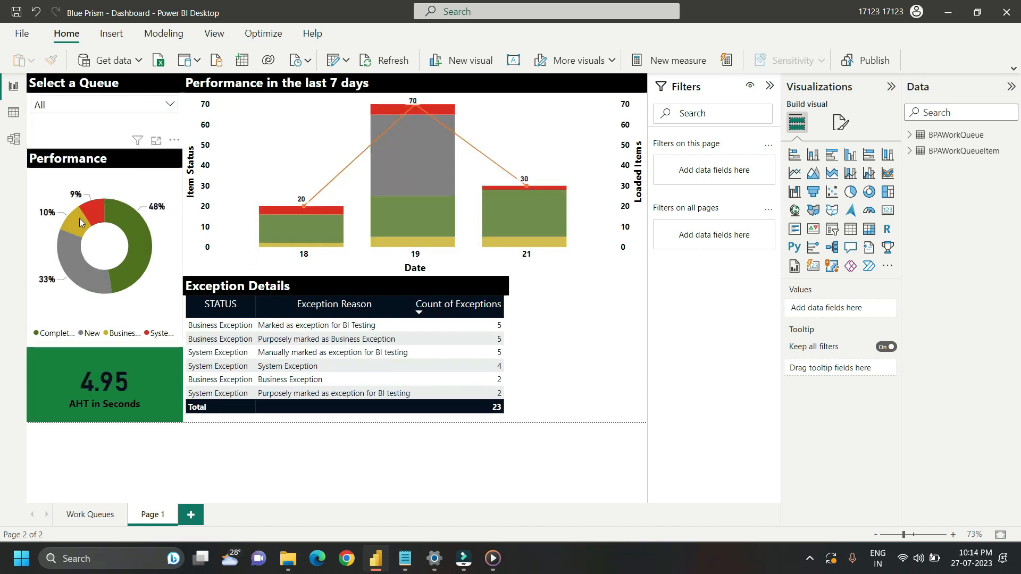
mouse_move(68, 223)
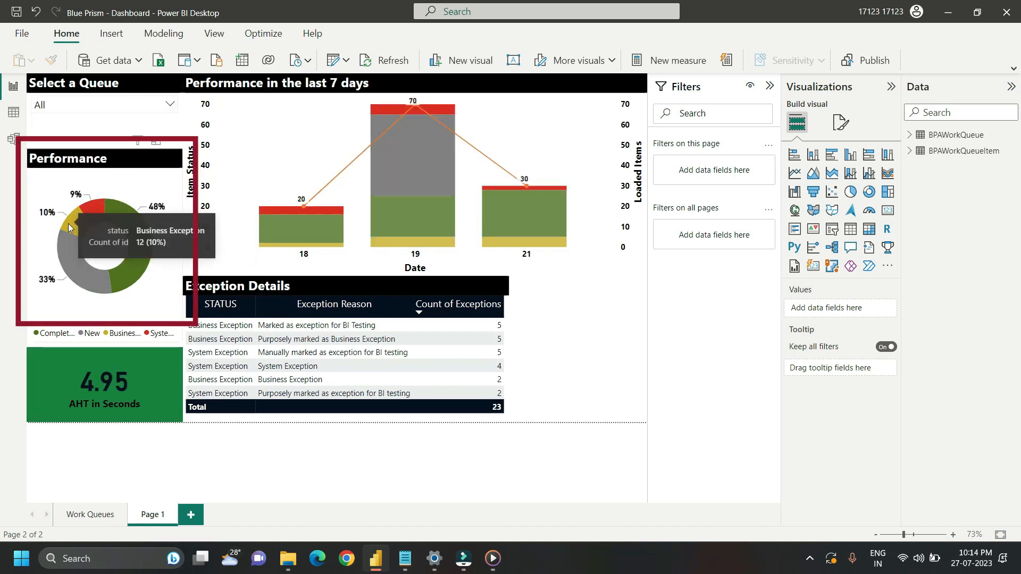
mouse_move(95, 209)
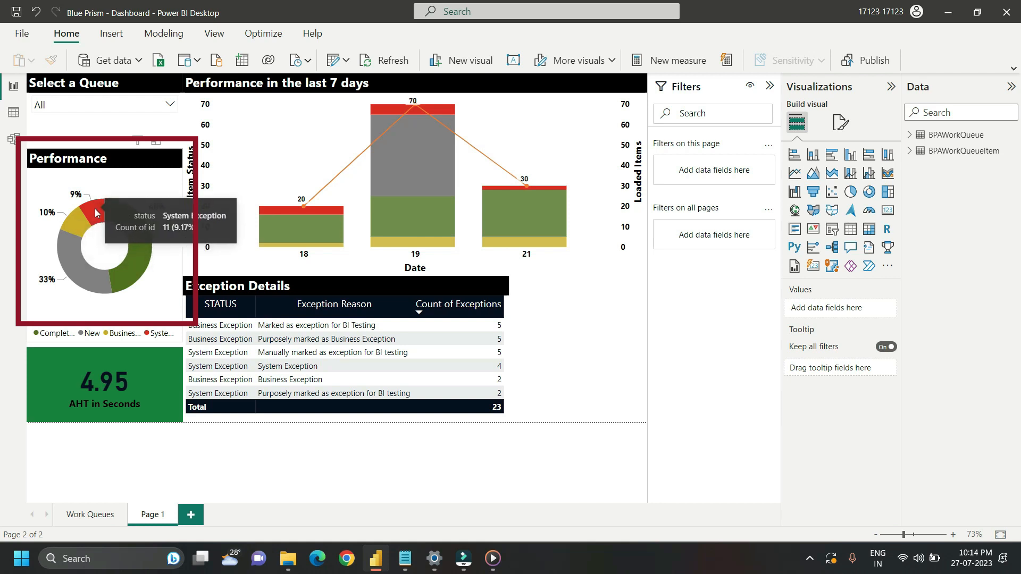
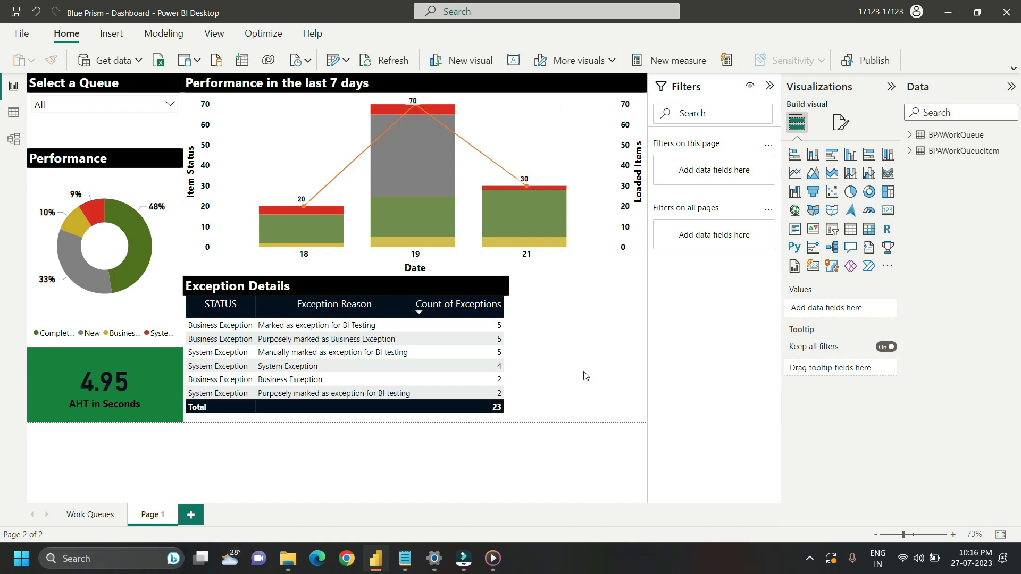
Step: Add a Q&A visual beside the exception table and ask "How many items were loaded in the current month"
left_click(565, 358)
left_click(851, 247)
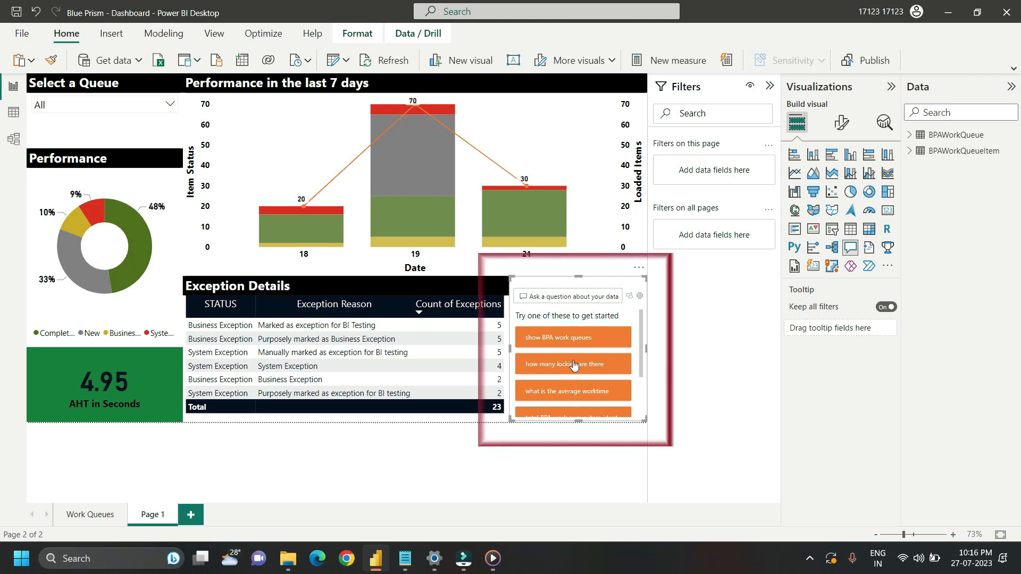
left_click(557, 298)
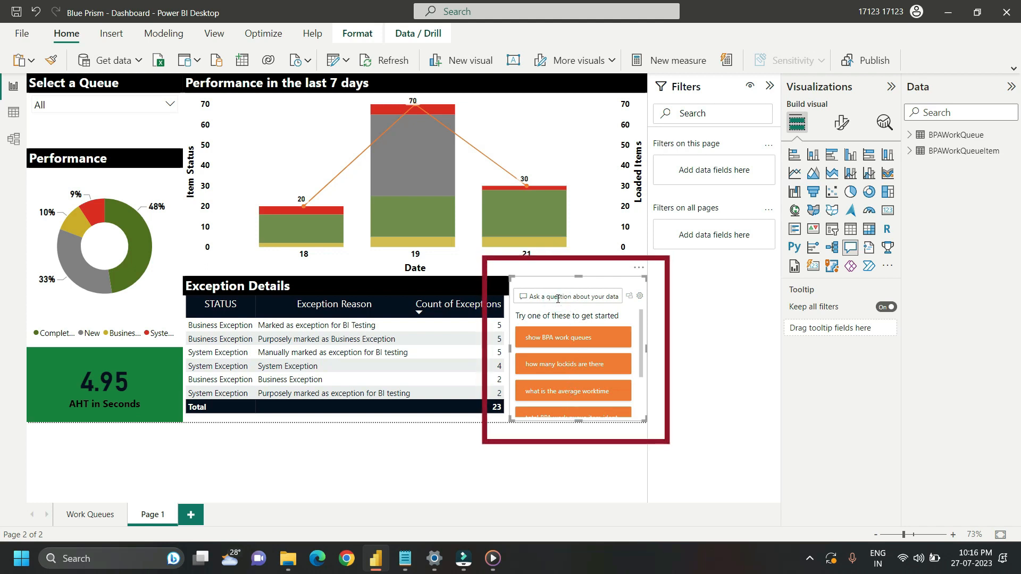
type("How many item")
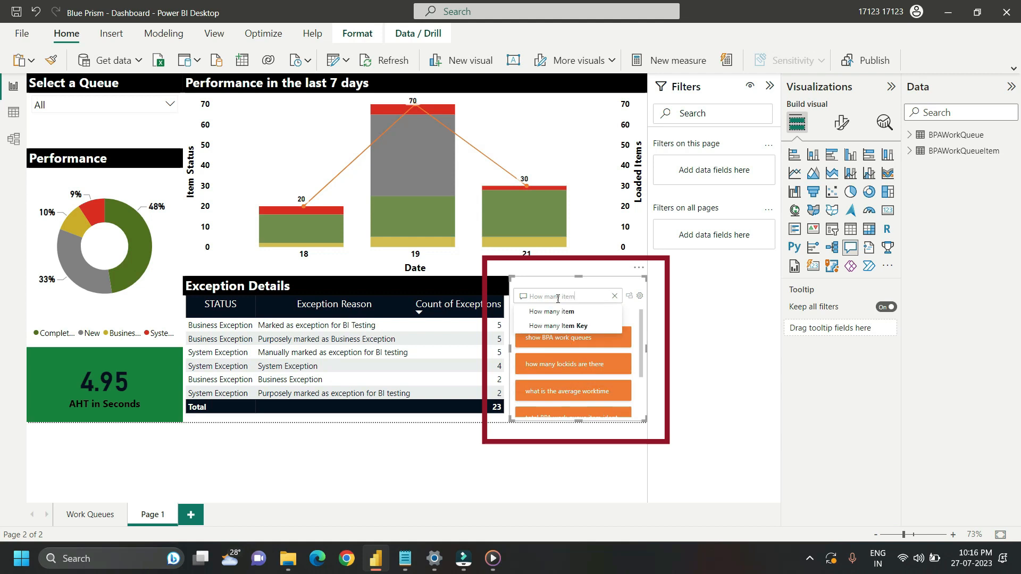
type("s were loaded in the current mo")
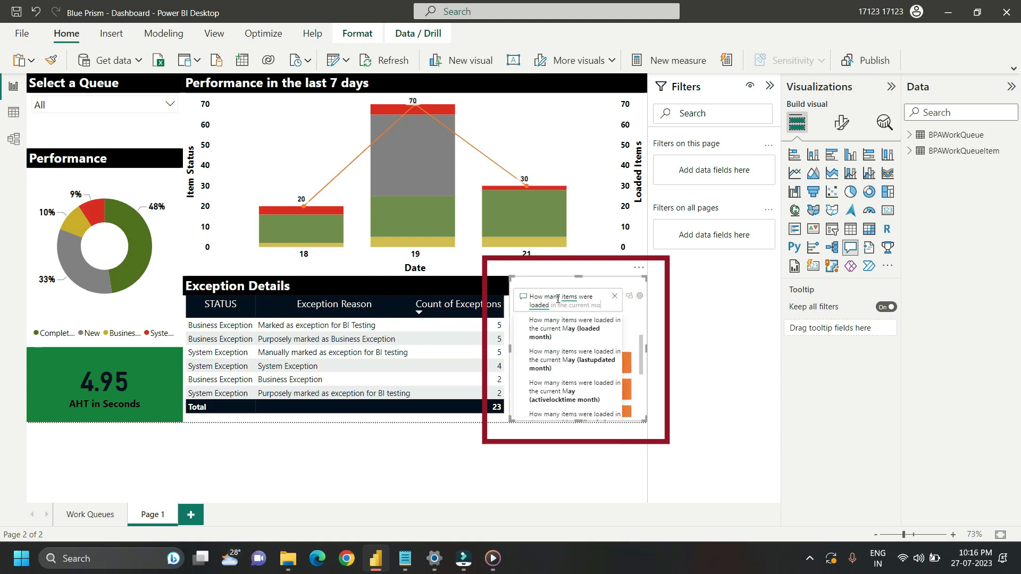
key("Tab")
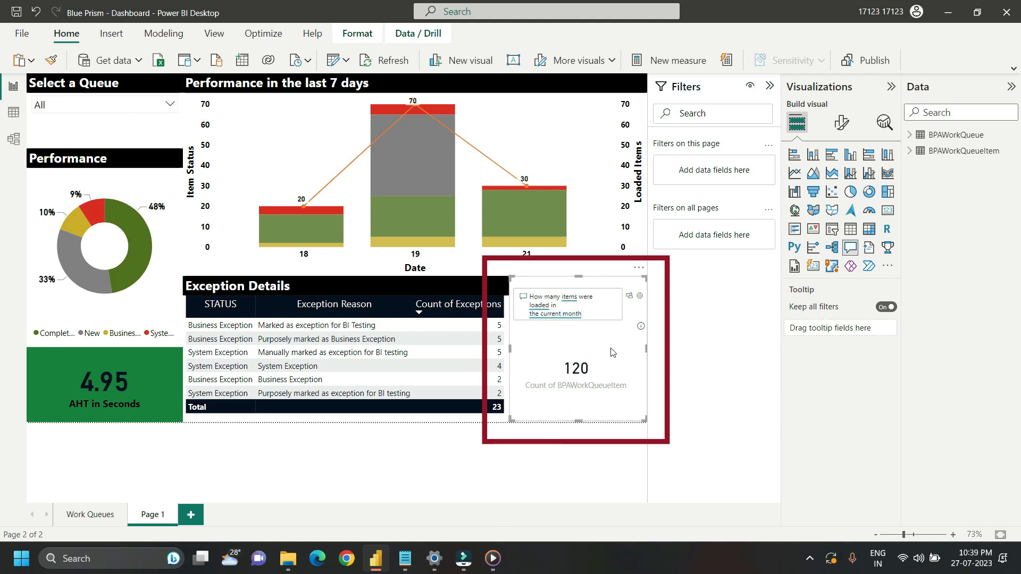
Step: Try converting the Q&A answer into a card visual, and undo the conversion
left_click(599, 347)
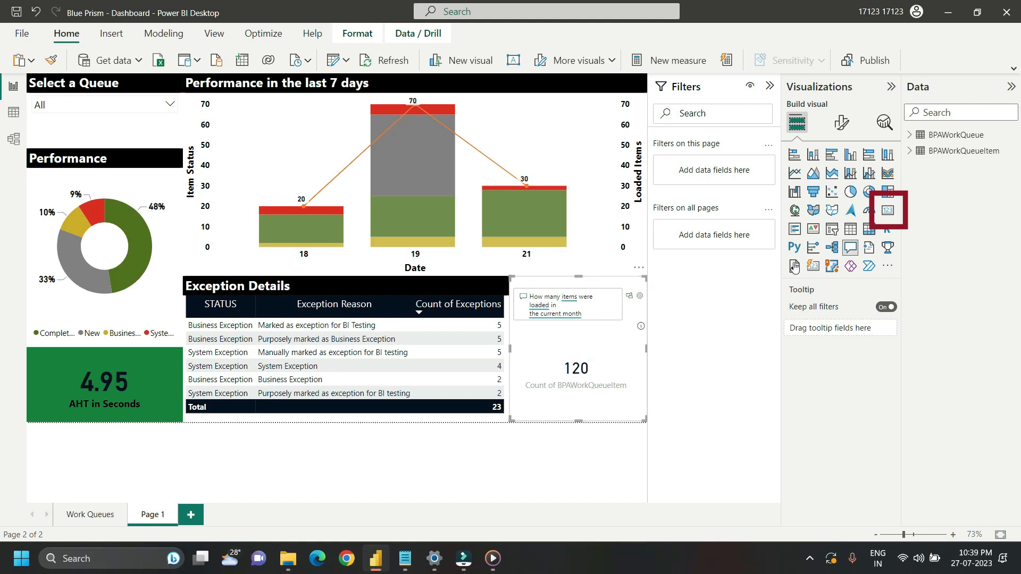
left_click(887, 212)
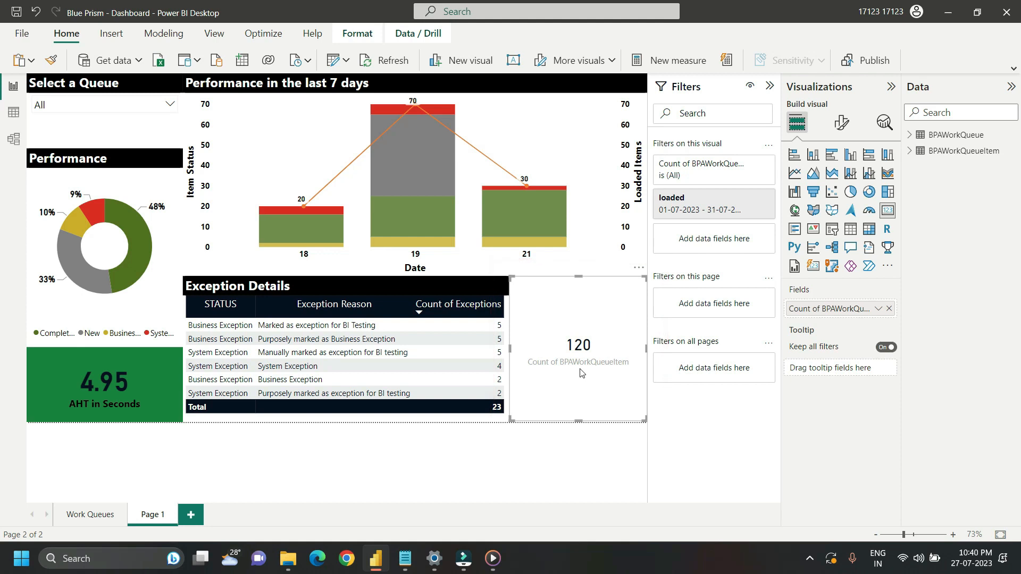
key("ctrl+z")
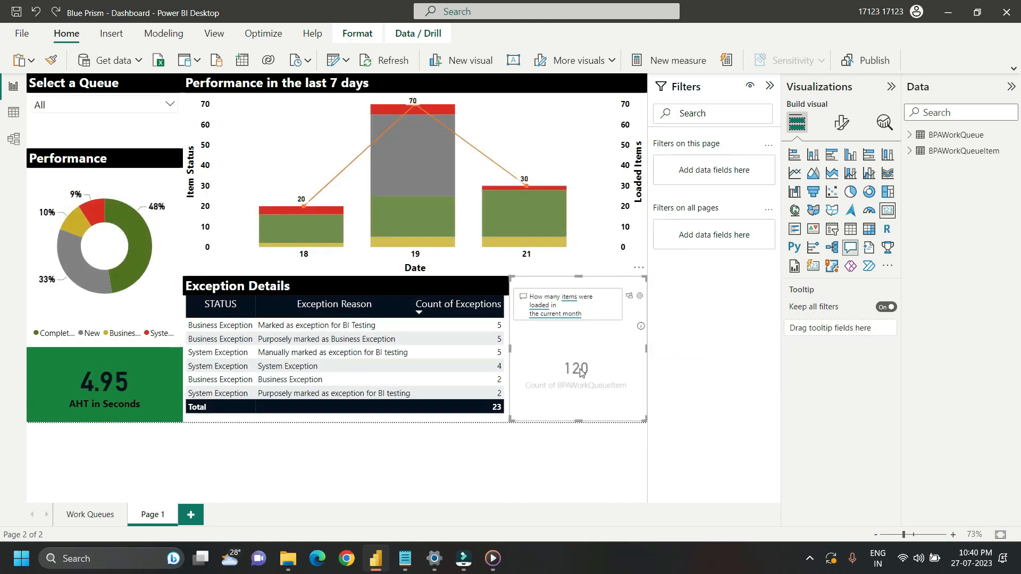
left_click(605, 262)
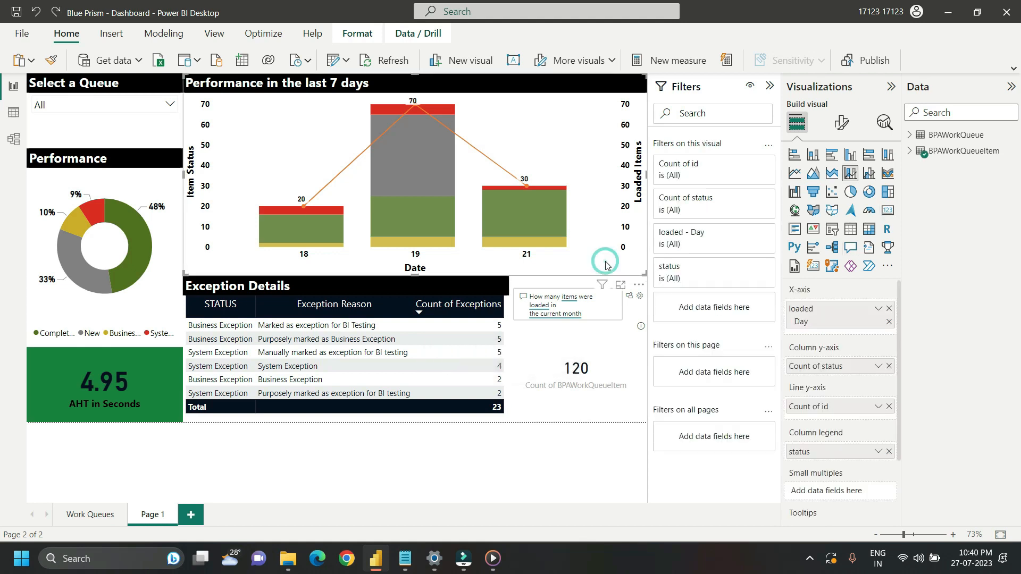
left_click(596, 414)
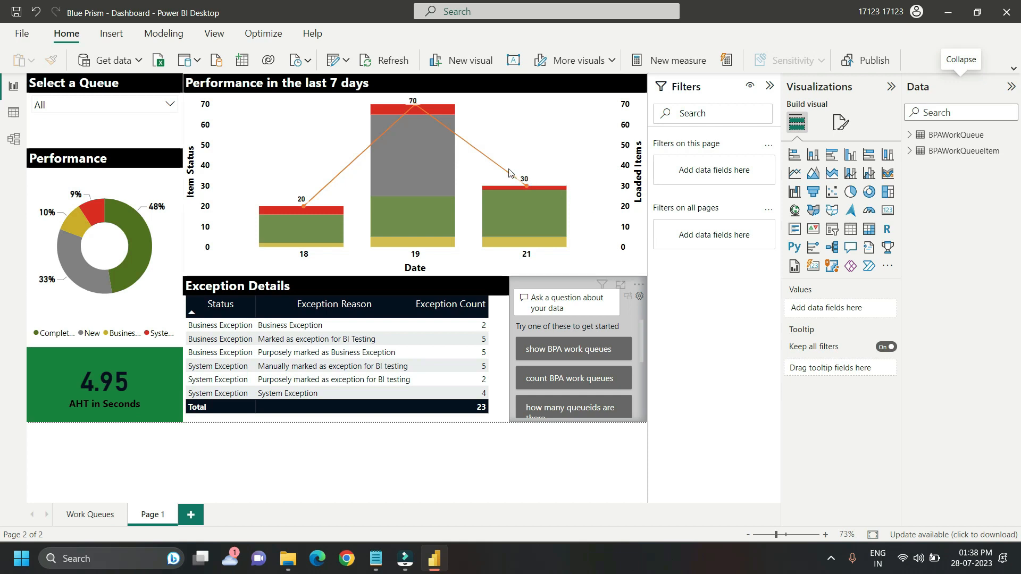
Step: Switch to the mobile layout and place the Q&A visual at the top of the phone canvas, enlarged to full width
left_click(213, 35)
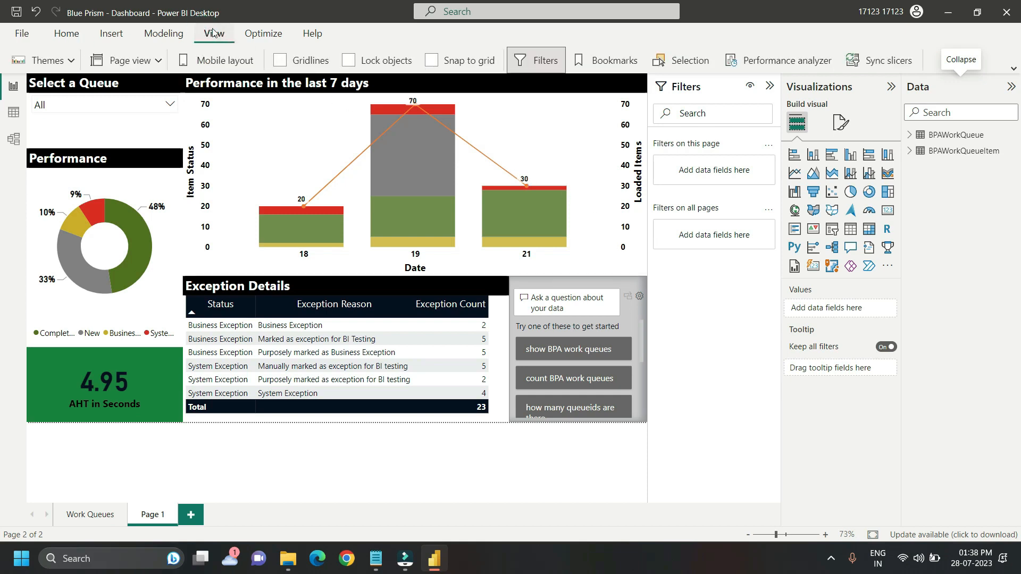
left_click(225, 62)
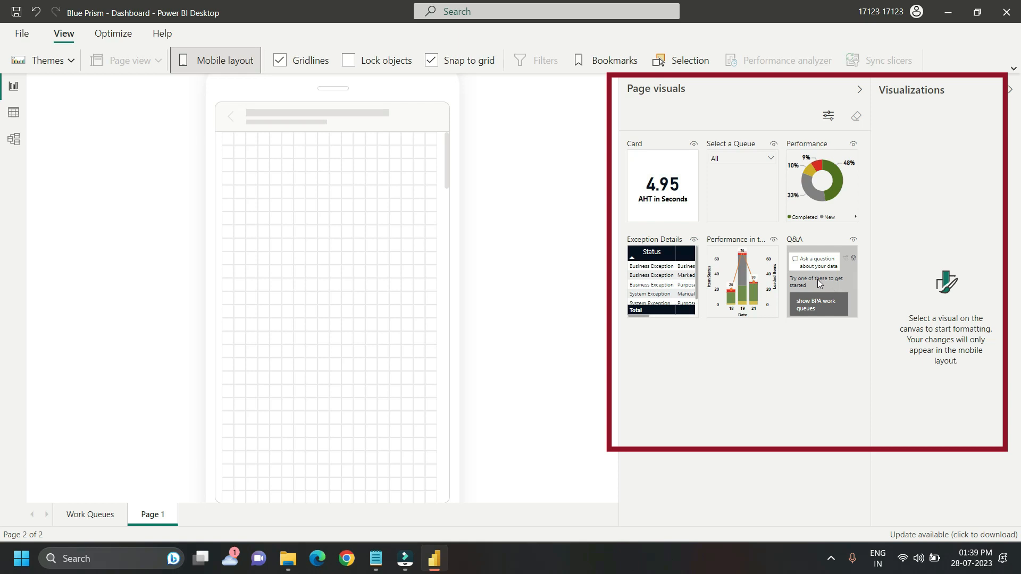
left_click_drag(816, 279, 311, 168)
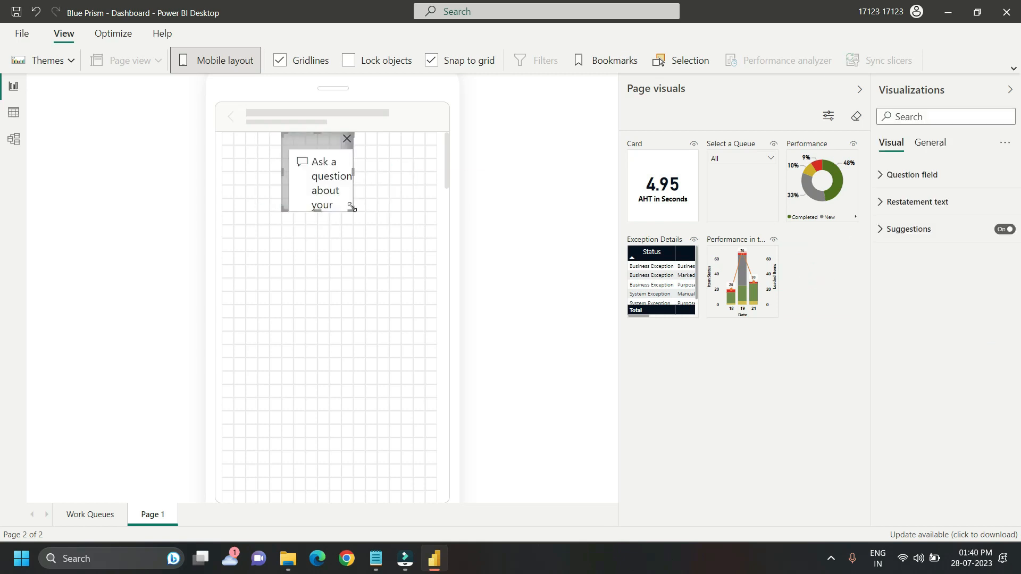
left_click_drag(280, 182, 222, 181)
left_click(329, 230)
left_click(329, 225)
left_click_drag(329, 225, 330, 260)
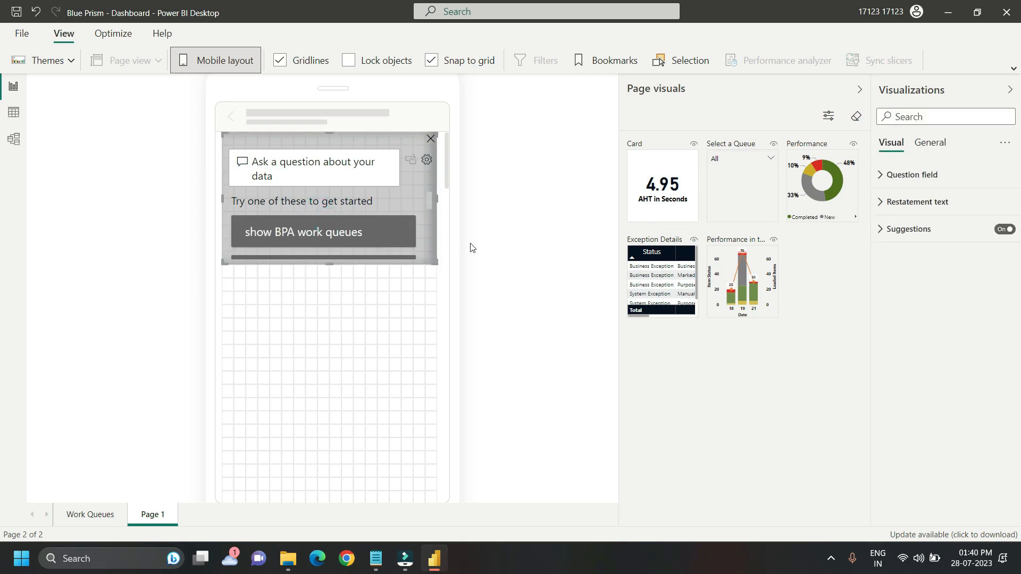
Step: Place the Select a Queue slicer at full width below the Q&A visual, with the AHT card directly beneath it
left_click_drag(741, 186, 437, 305)
left_click_drag(328, 343, 330, 369)
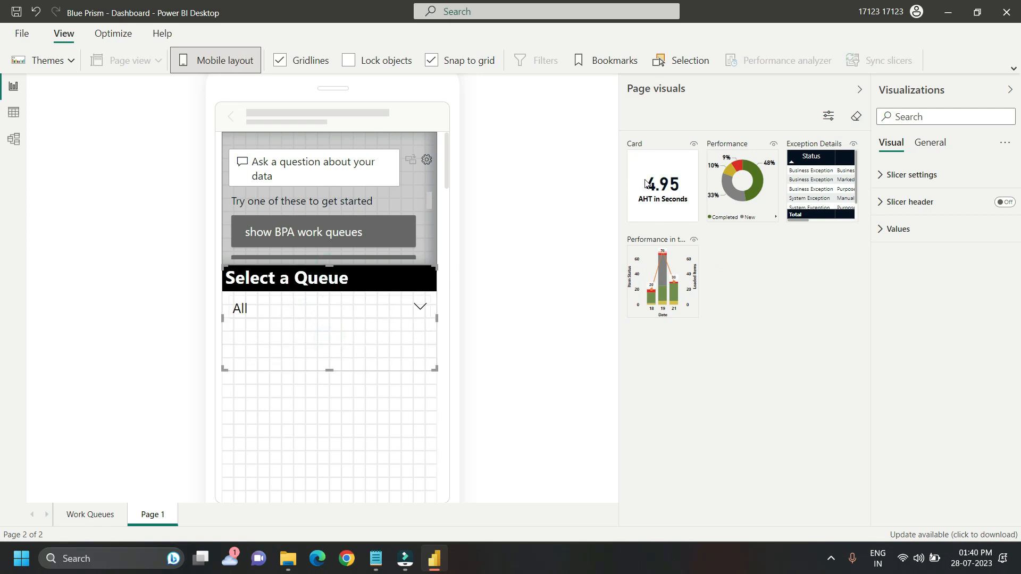
left_click_drag(653, 184, 307, 432)
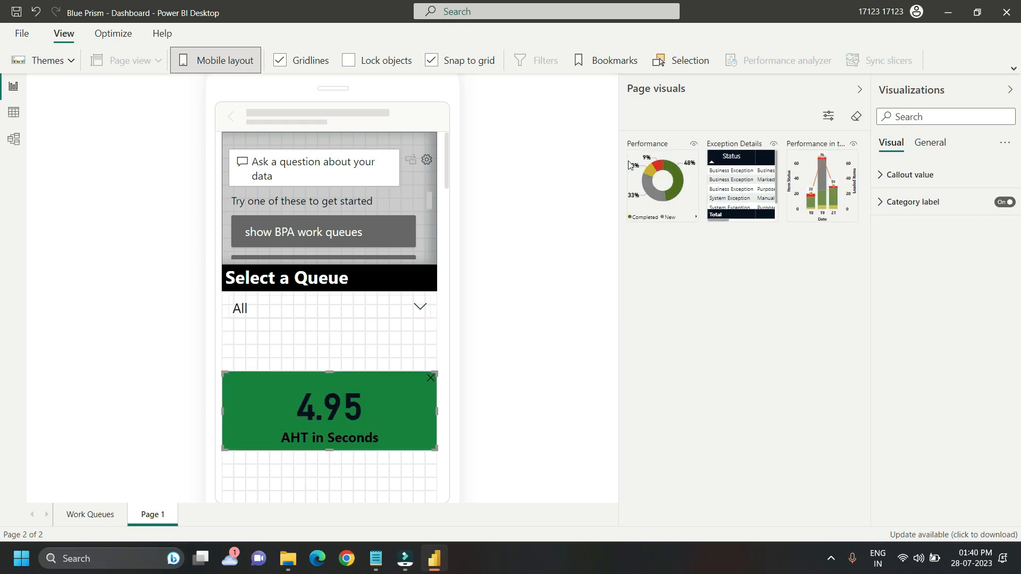
Step: Place the Performance donut below the AHT card and the Exception Details table beneath the donut, both at full width
left_click_drag(655, 162, 324, 464)
left_click_drag(395, 378, 319, 419)
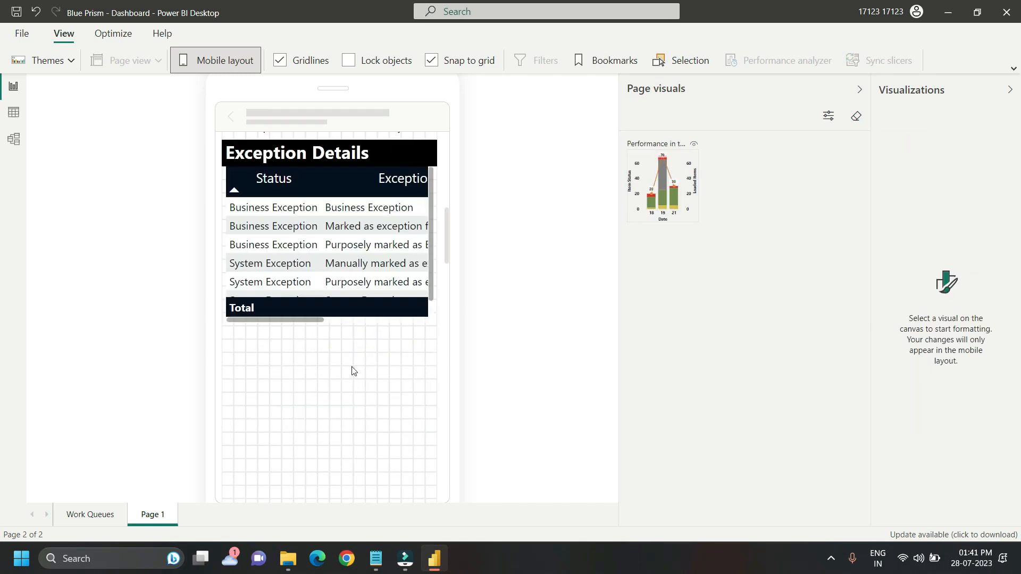
Step: Place the Performance in the last 7 days chart below the exception table, review the phone layout and return to the desktop layout
left_click_drag(445, 239, 447, 251)
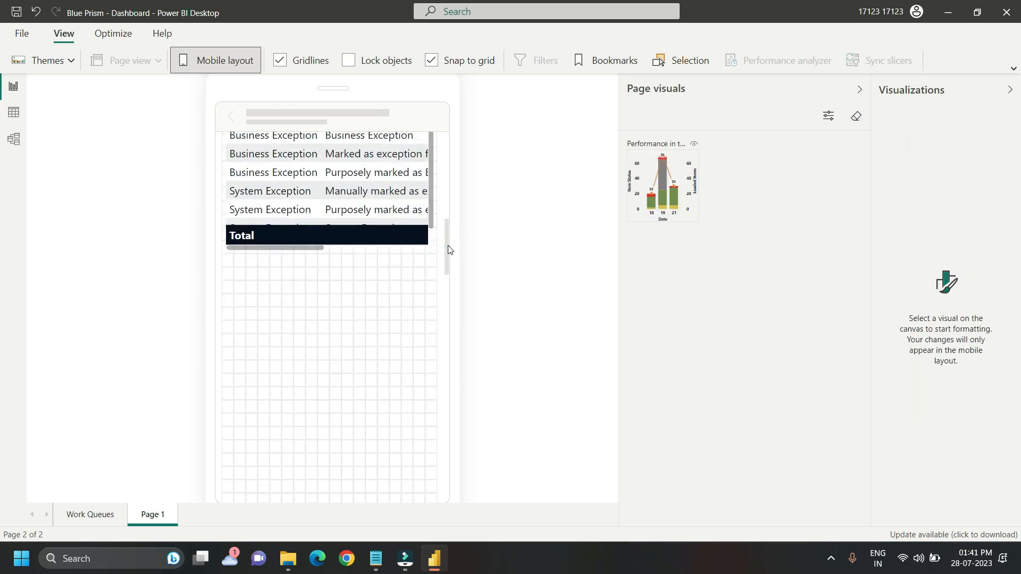
left_click_drag(659, 181, 319, 319)
left_click_drag(319, 283, 443, 160)
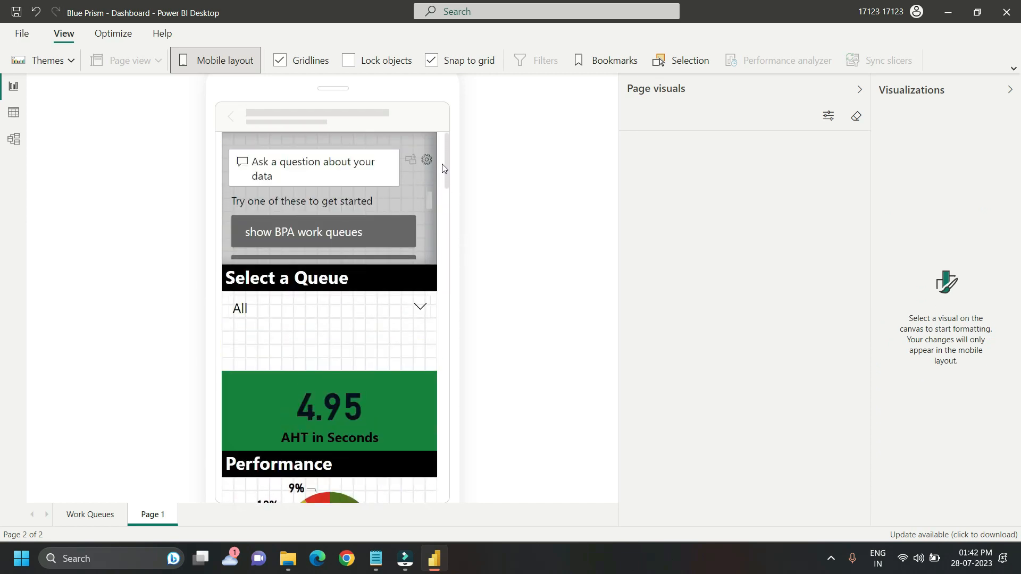
scroll(442, 168, "down", 4)
left_click(231, 58)
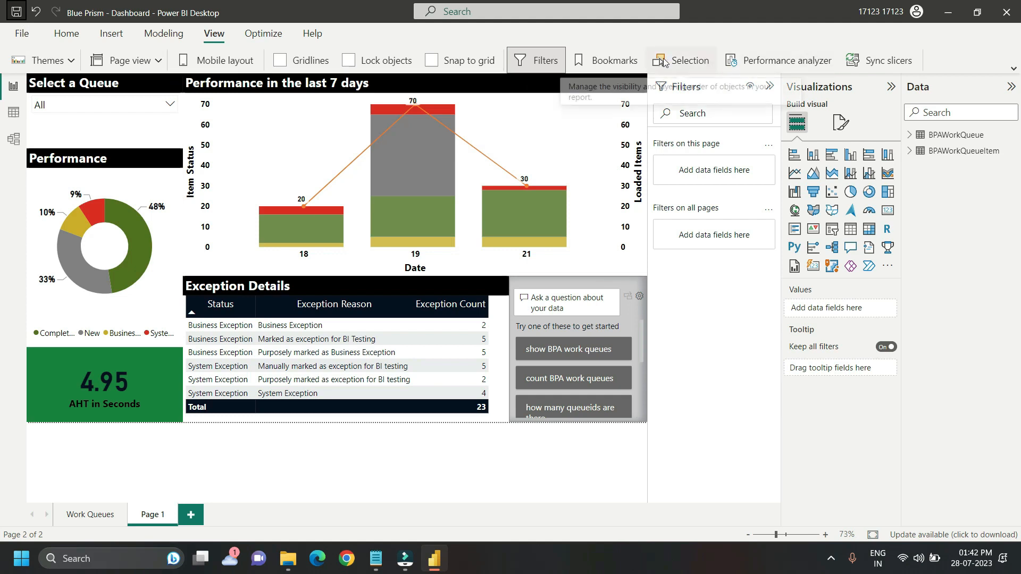
Step: Publish the report to My workspace and dismiss the publishing dialog
left_click(68, 33)
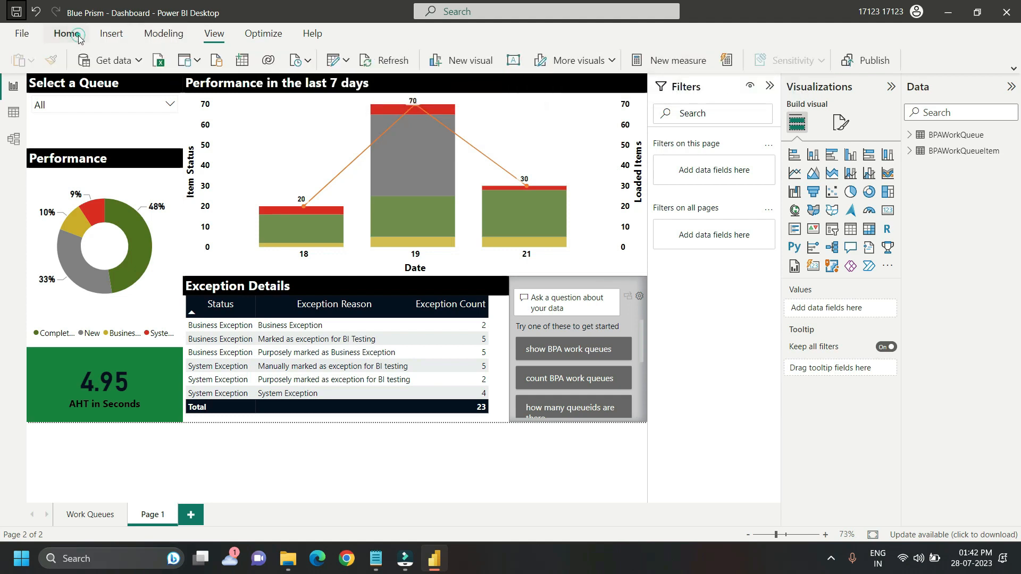
left_click(859, 63)
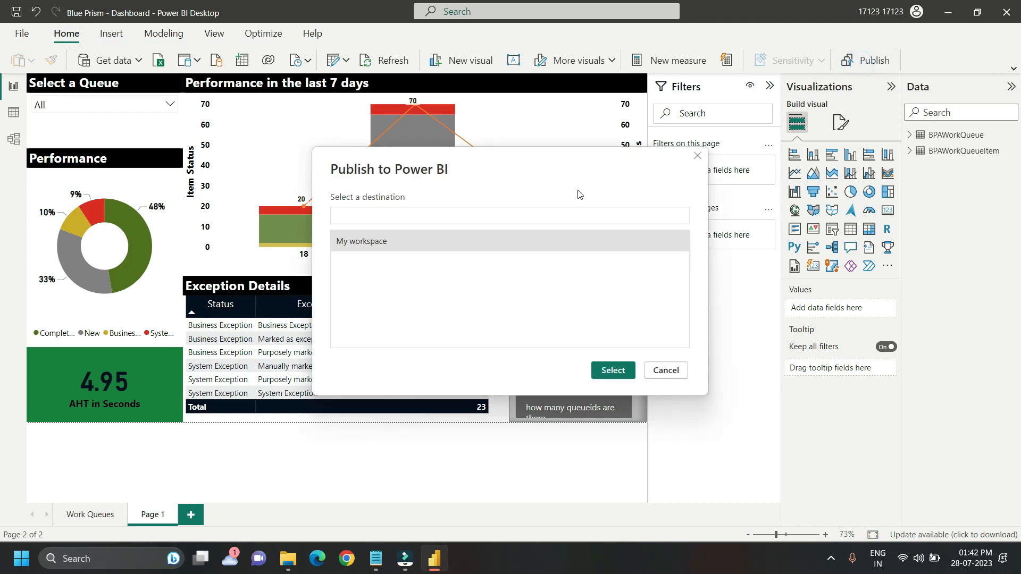
double_click(355, 244)
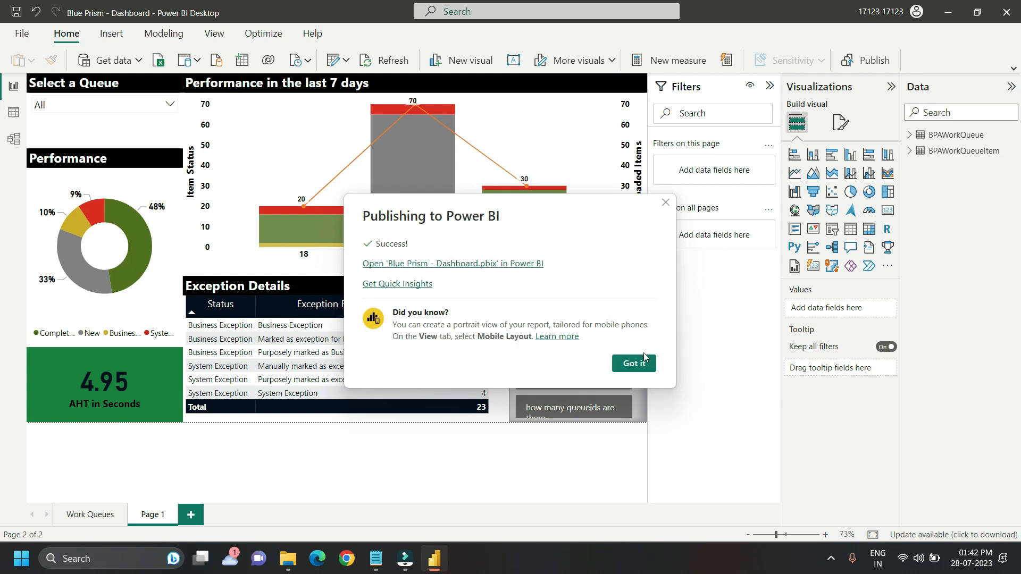
left_click(642, 364)
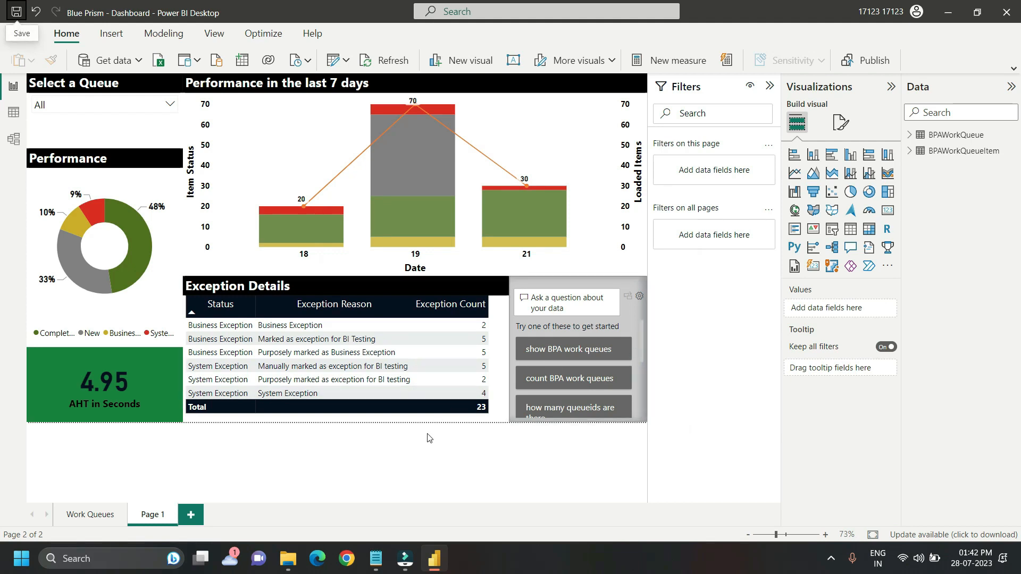
left_click(642, 363)
left_click(643, 363)
left_click(644, 363)
left_click(646, 359)
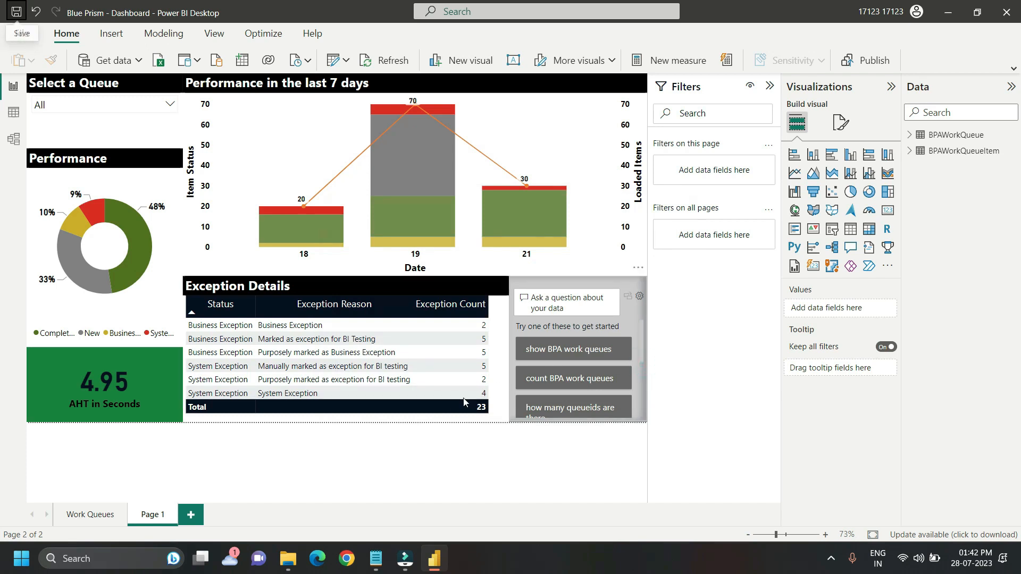
left_click(646, 362)
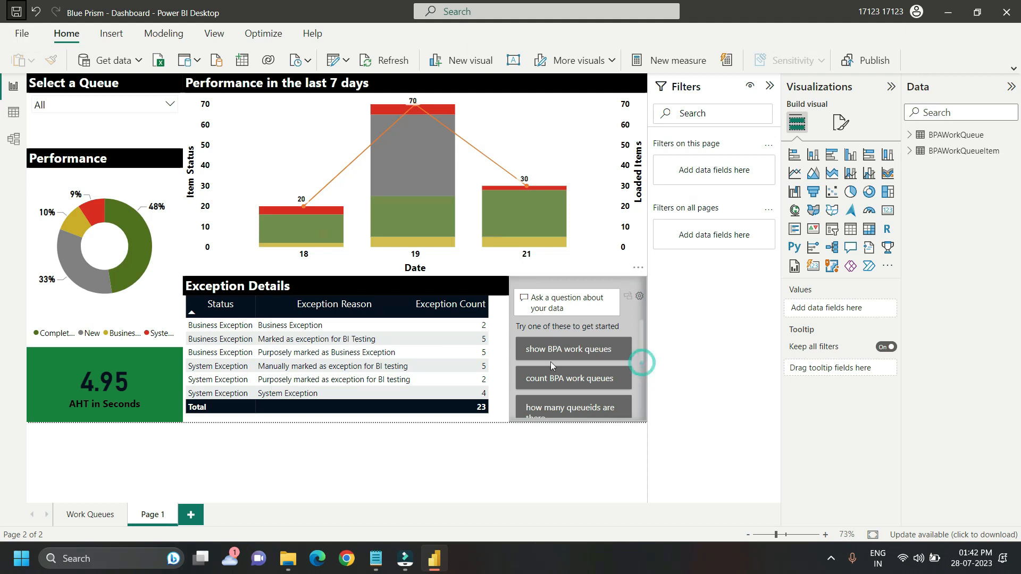
left_click(645, 361)
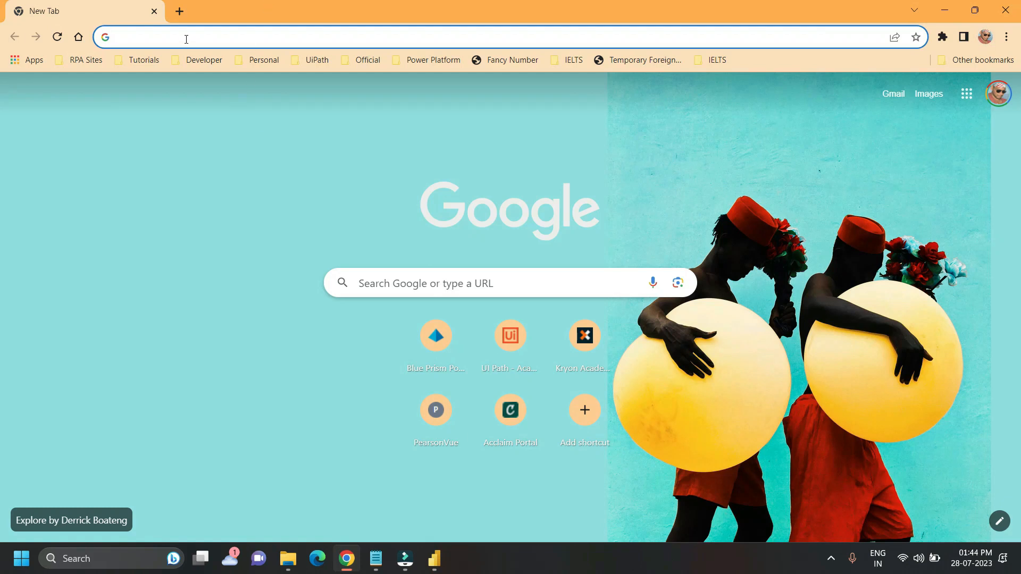
type("https://app.powerbi.com/")
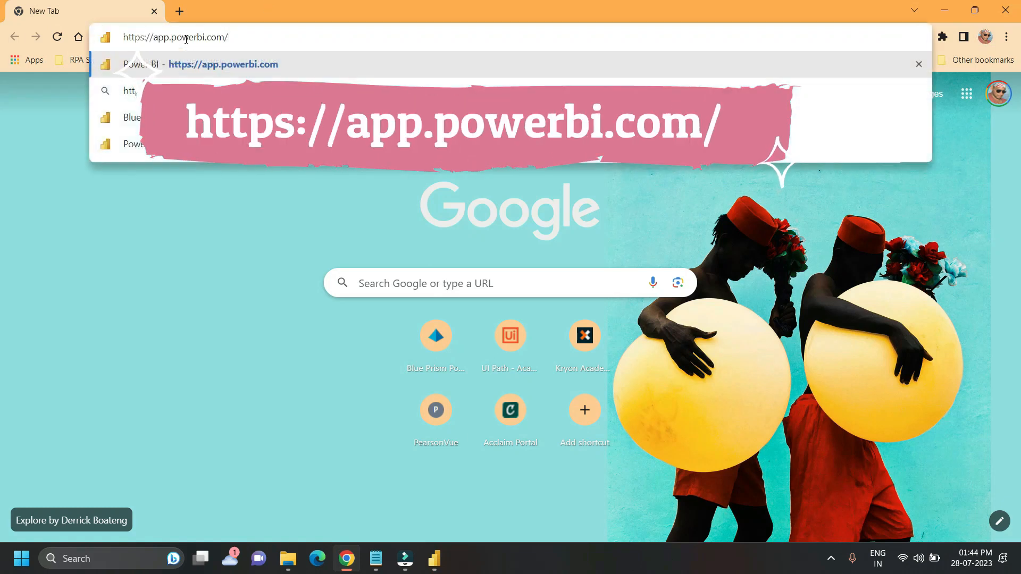
key("Return")
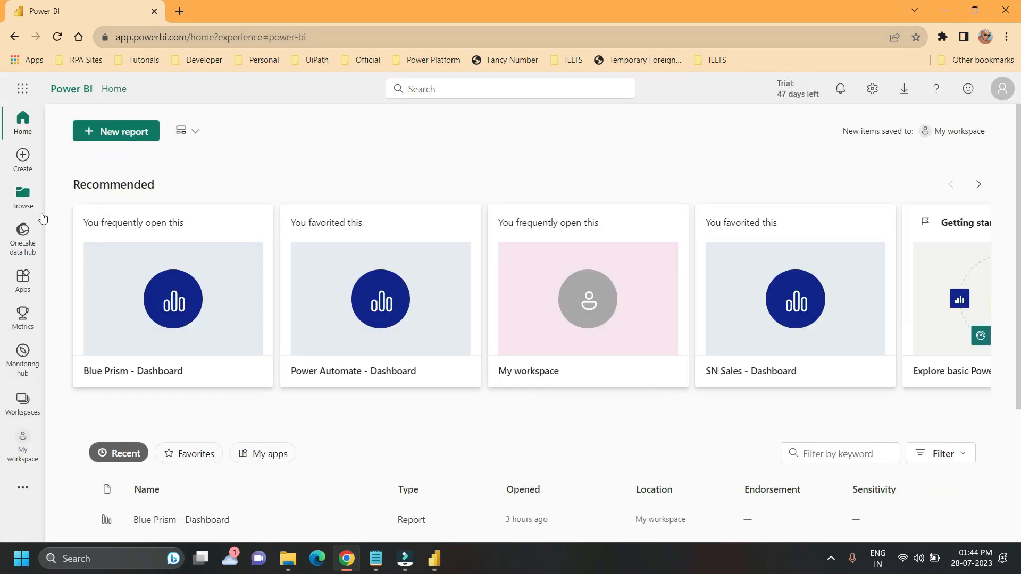
left_click(21, 457)
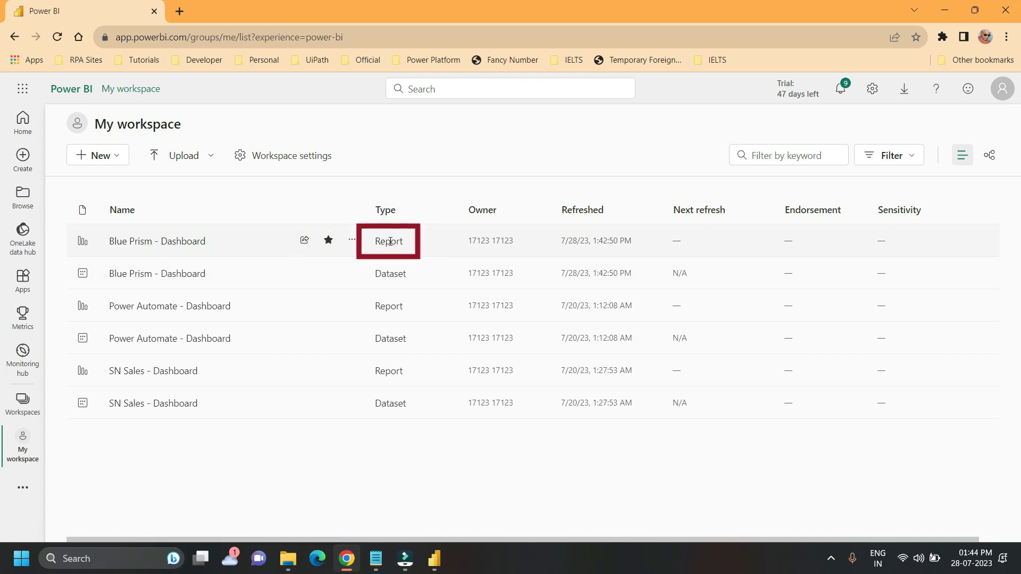
left_click(175, 242)
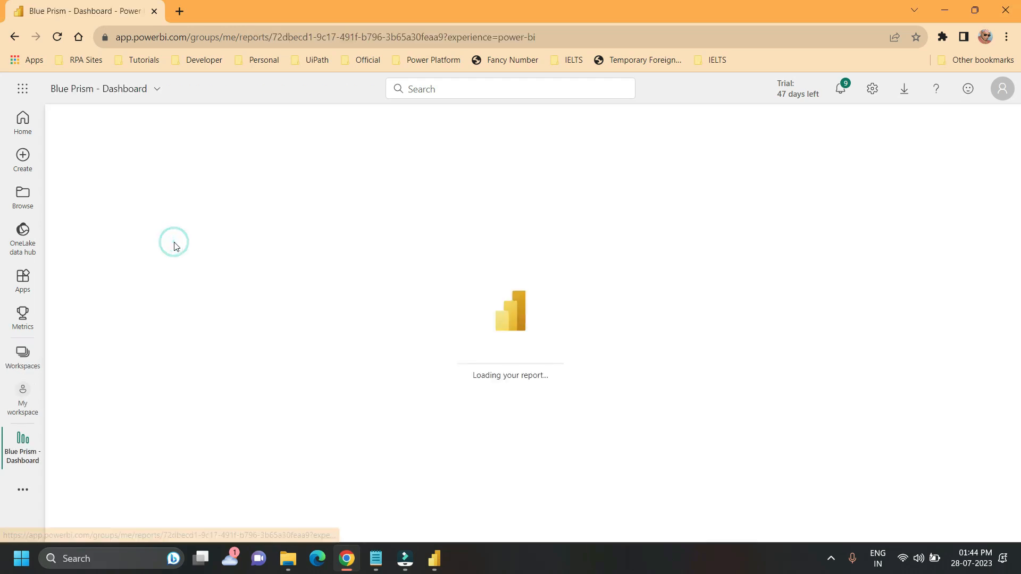
left_click(75, 183)
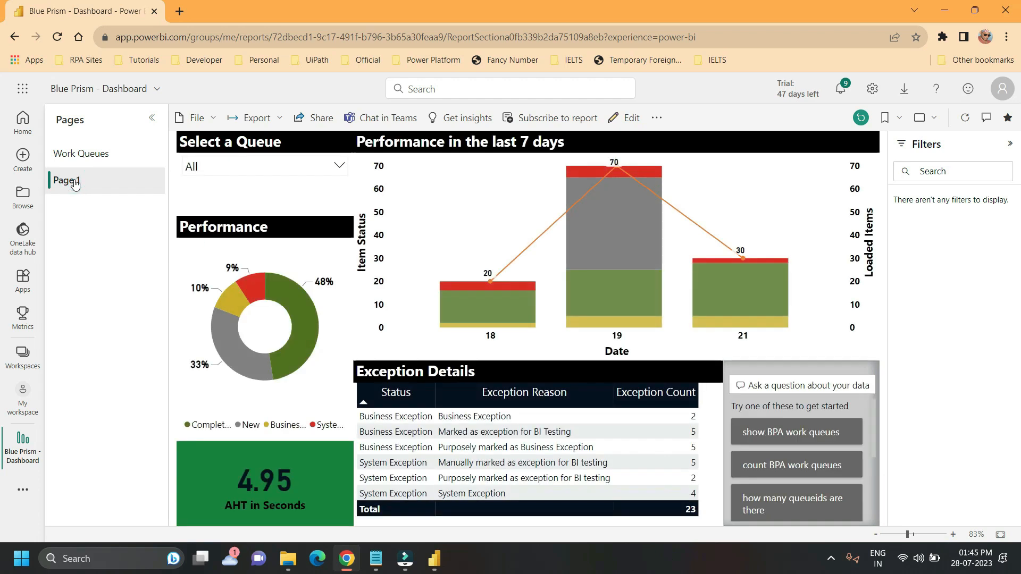
Step: Open the report's website or portal embed options, copy the secure embed link and close the dialog
left_click(212, 119)
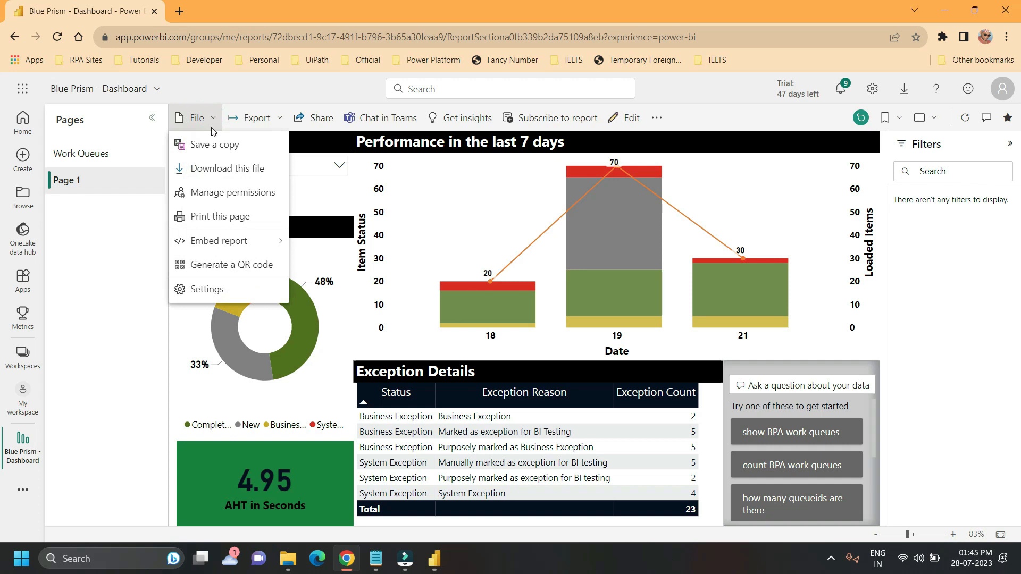
mouse_move(242, 244)
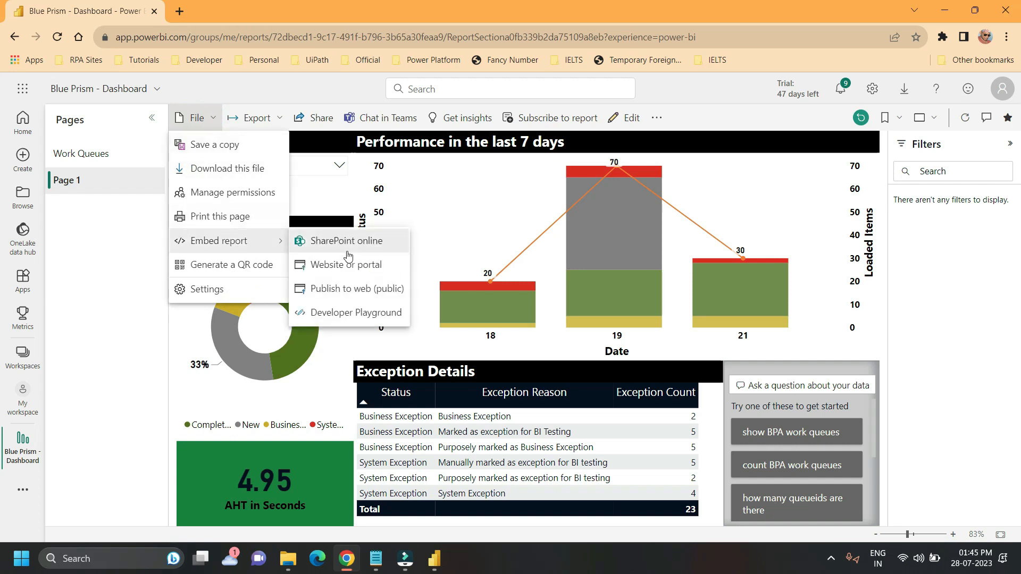
left_click(363, 266)
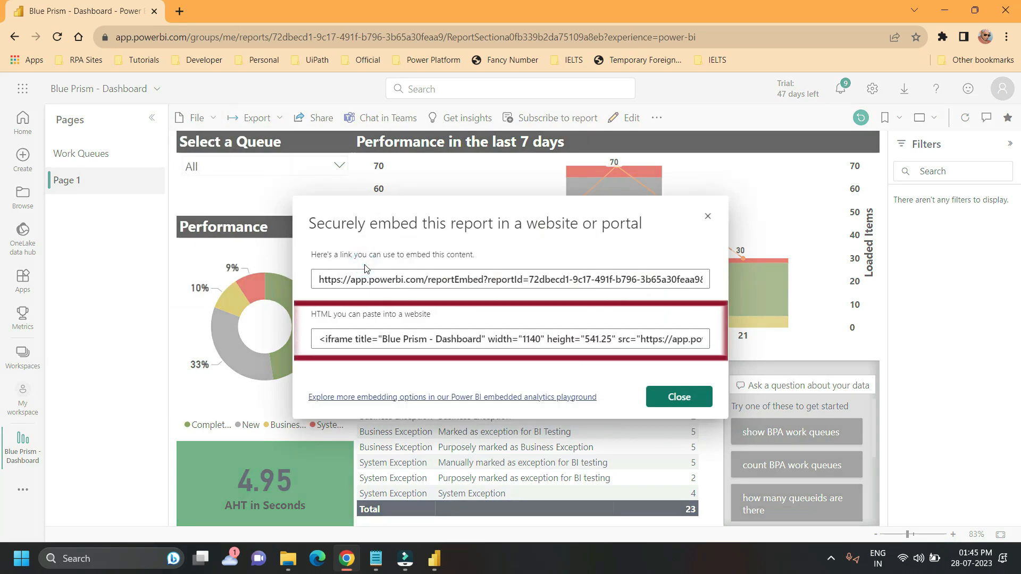
left_click(356, 339)
left_click(355, 339)
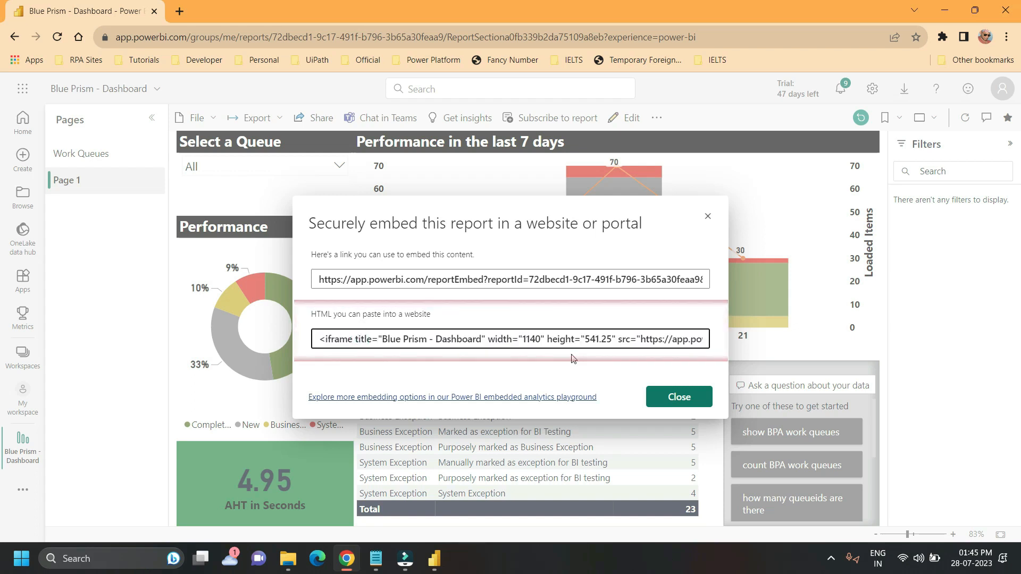
left_click(363, 281)
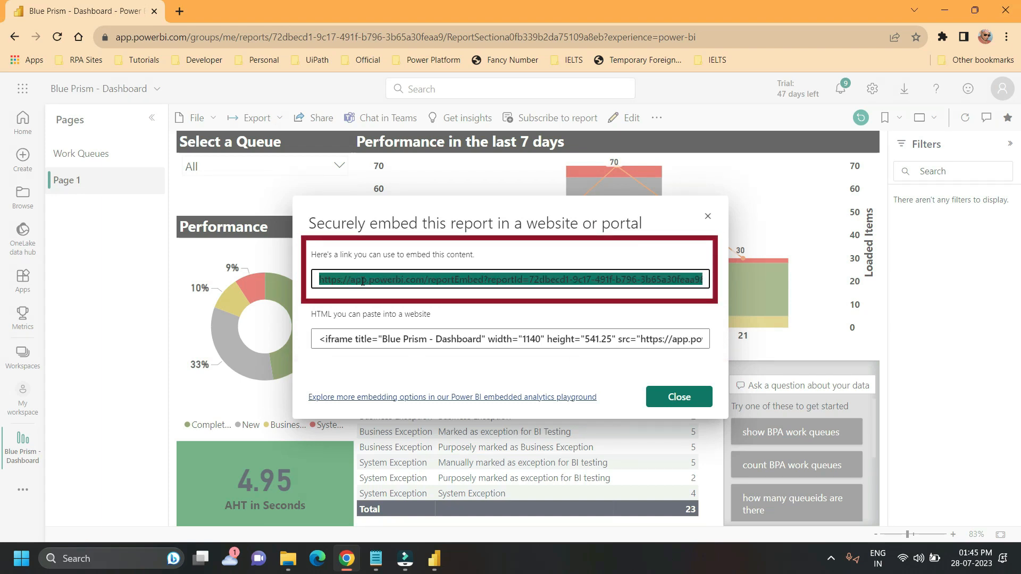
left_click(673, 396)
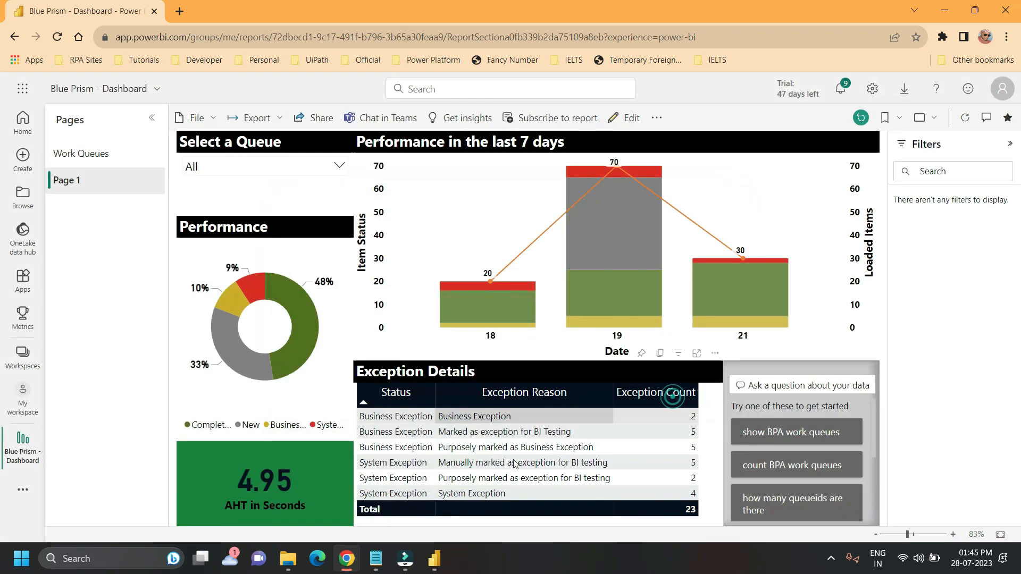
Step: In a new Chrome Incognito window, load the copied embed link and sign in to view the report
right_click(346, 563)
left_click(344, 461)
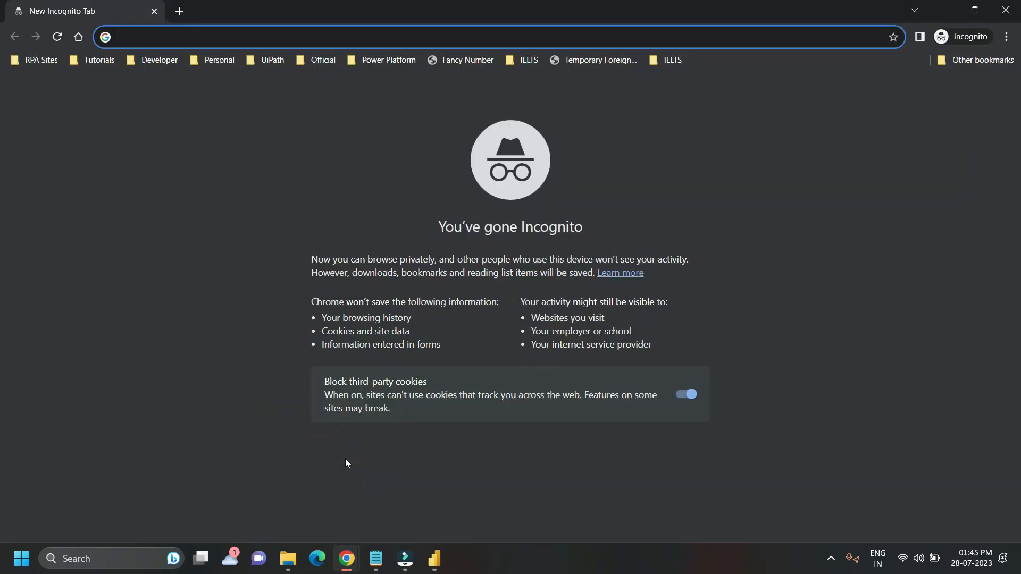
type("https://app.powerbi.com/reportEmbed?reportId=72dbecd1-9c17-491f-b796-3b65a30feaa9&autoAuth=true&ctid=bc23c578-bf13-4256-8b37-ea48357c94df")
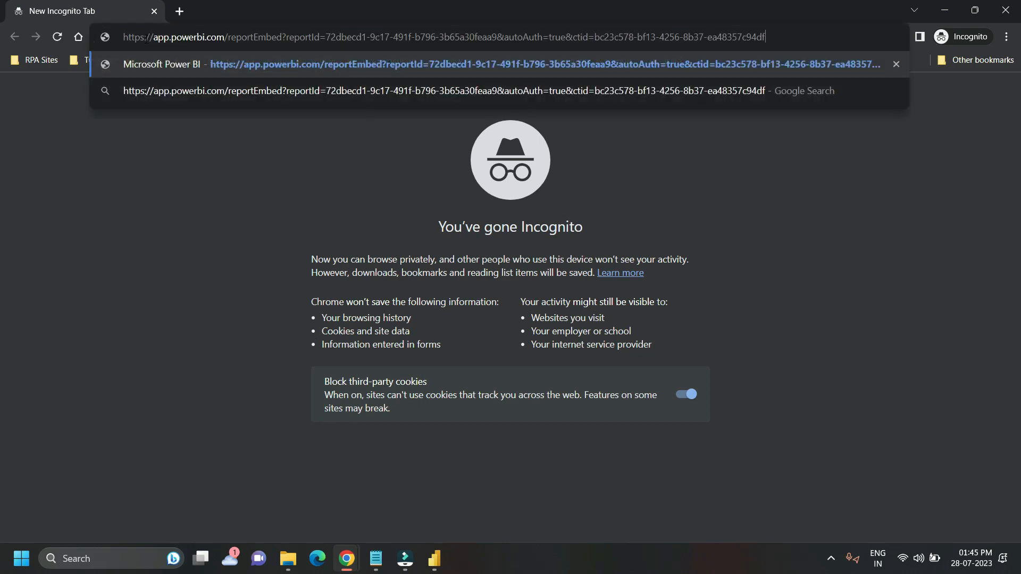
key("Return")
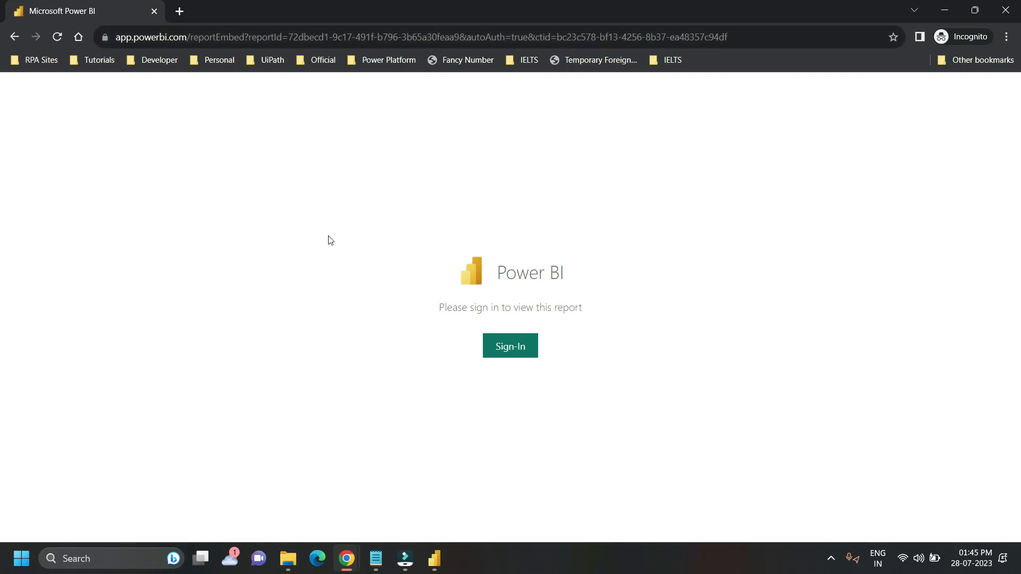
left_click(494, 346)
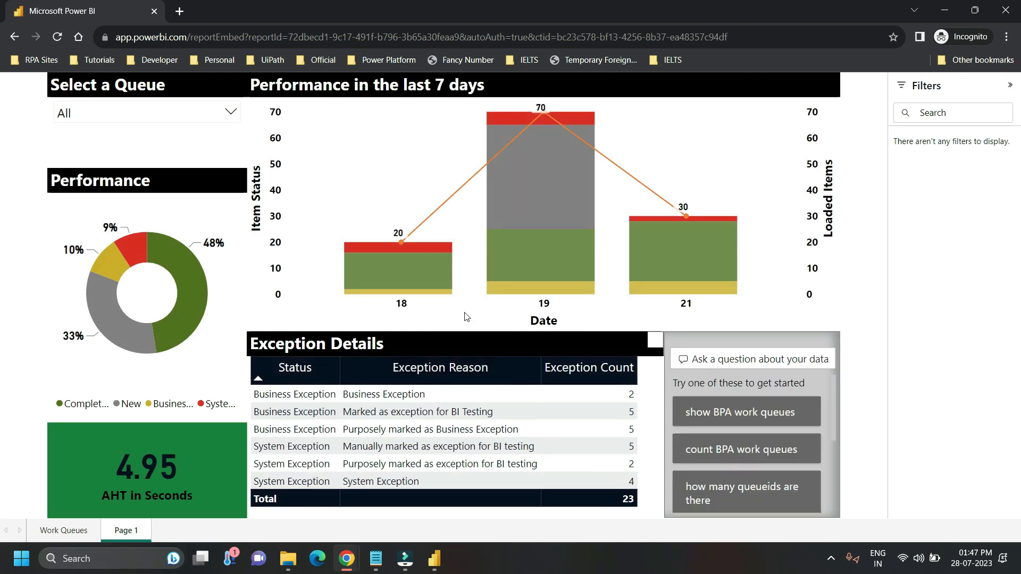
Step: Filter the embedded report to the BP003 - CDS - WorkQueue queue and highlight the Completed segment for date 19
left_click(232, 113)
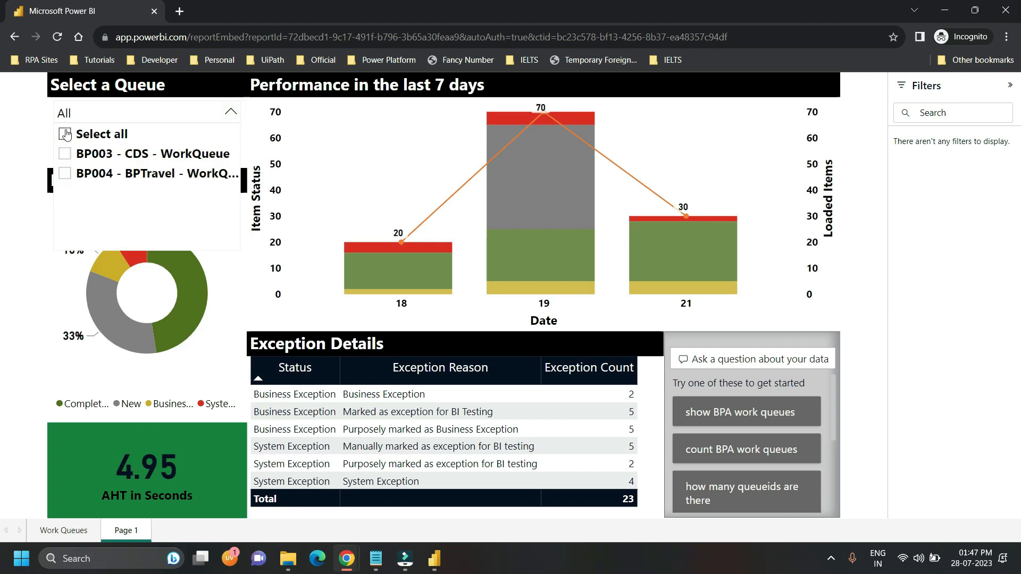
left_click(101, 153)
left_click(524, 237)
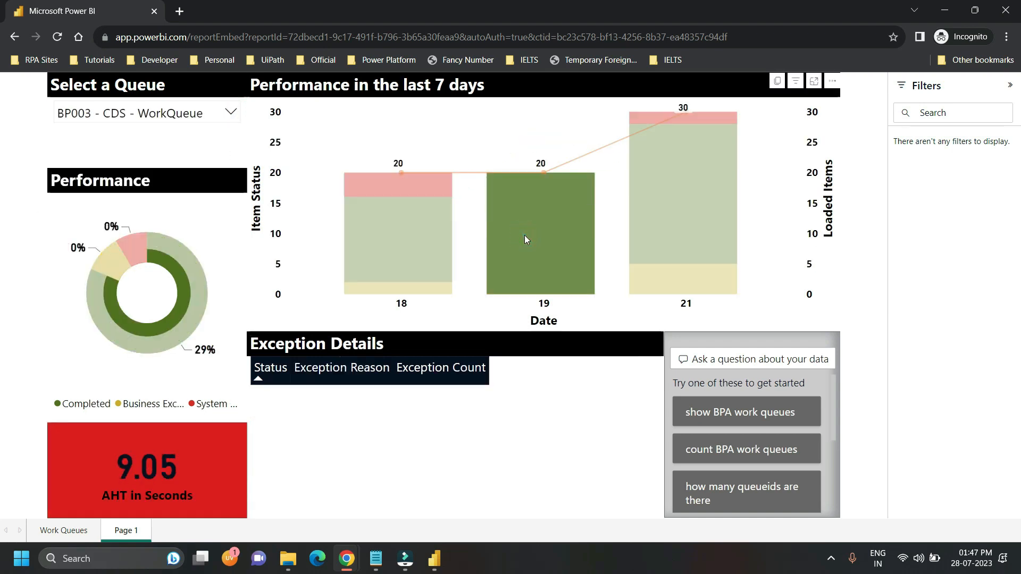
Step: Cross-highlight chart segments for dates 21 and 18, ending on System Exception for 18, and run the suggested question "show BPA work queues"
left_click(685, 195)
left_click(663, 278)
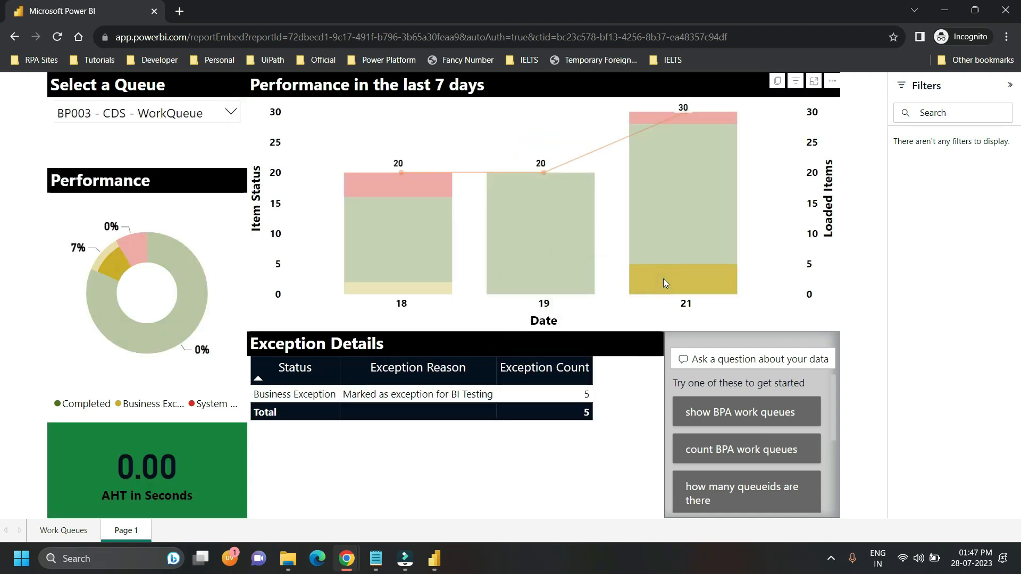
left_click(400, 251)
left_click(366, 187)
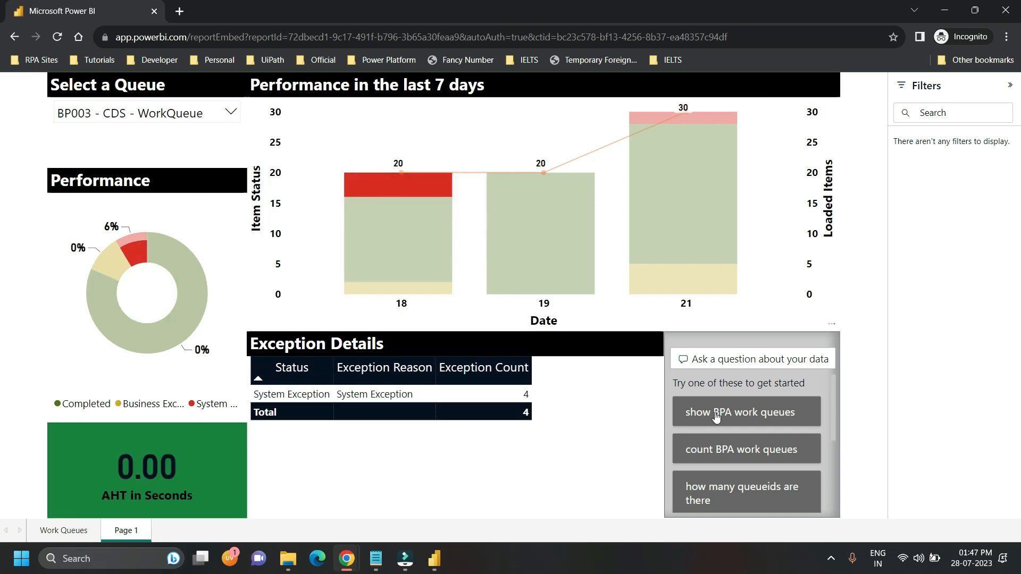
left_click(715, 414)
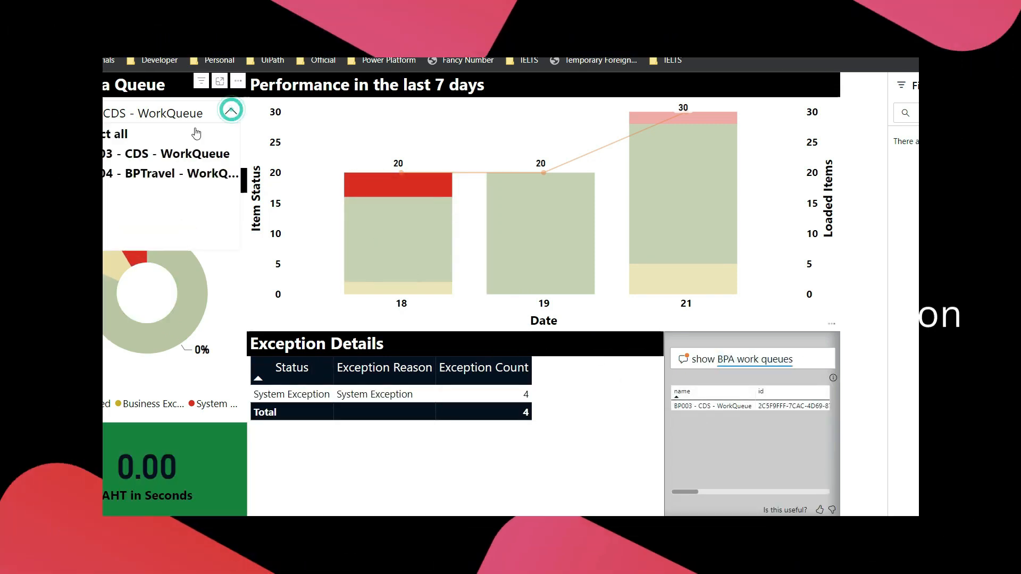